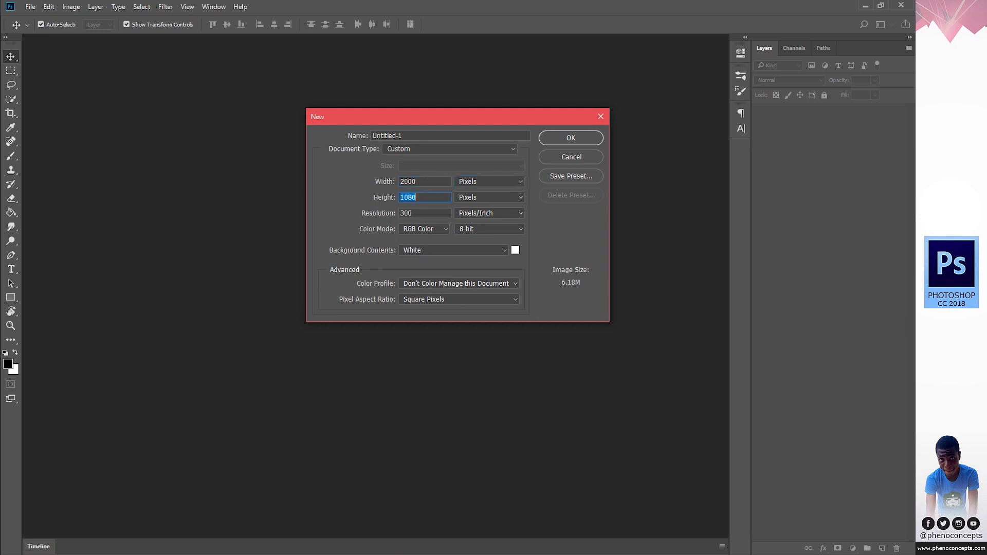
# Create a new white RGB document 2000 by 2000 pixels at 300 pixels/inch.
pyautogui.write('2000')
pyautogui.click(570, 138)
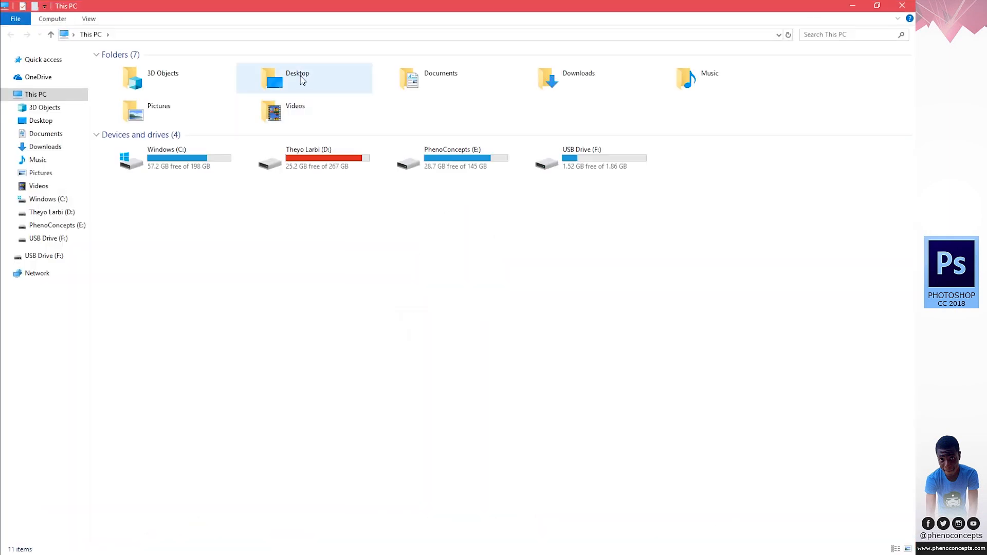
# Place the Messi image from the Desktop folder into the document, aligned with the lower edge of the canvas.
pyautogui.doubleClick(293, 79)
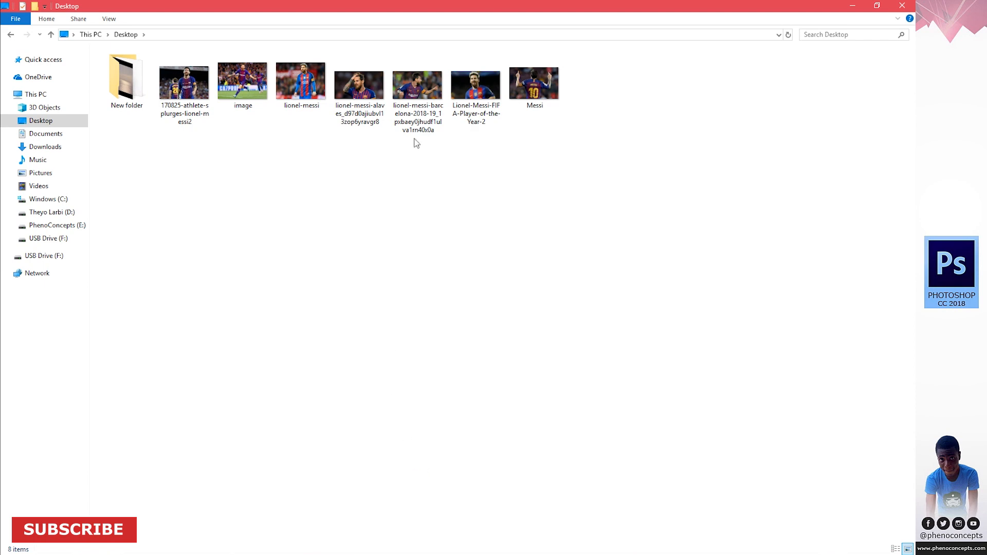
pyautogui.doubleClick(538, 85)
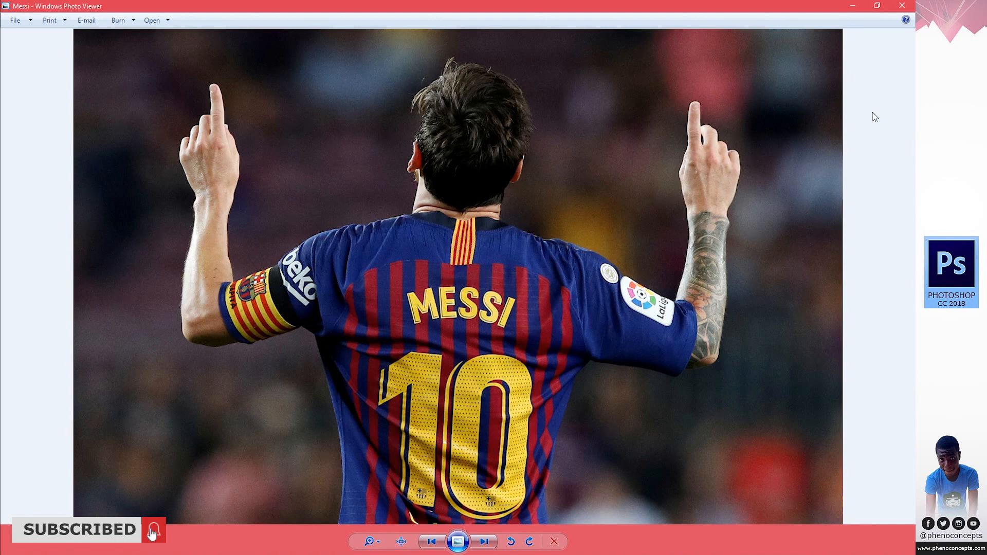
pyautogui.click(902, 6)
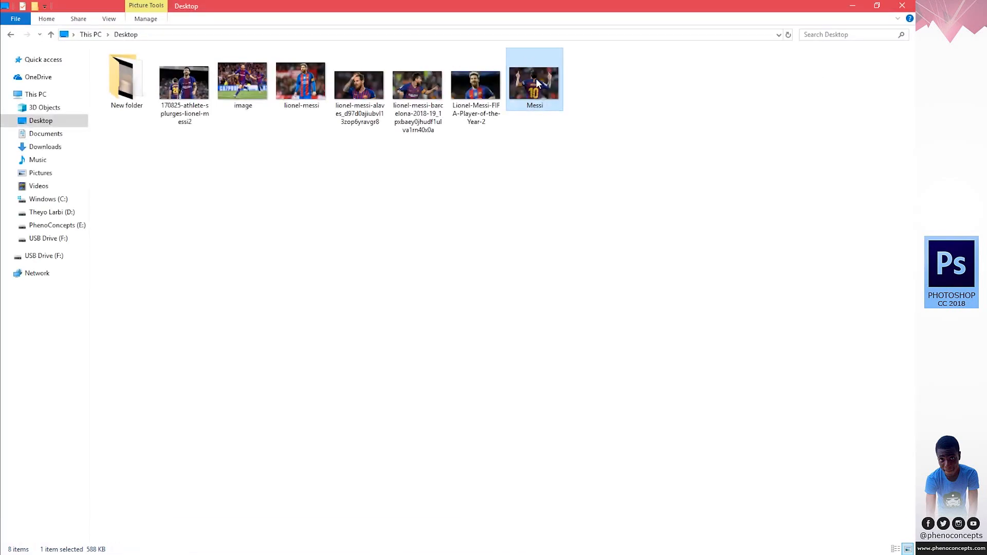
pyautogui.moveTo(536, 87); pyautogui.dragTo(381, 243)
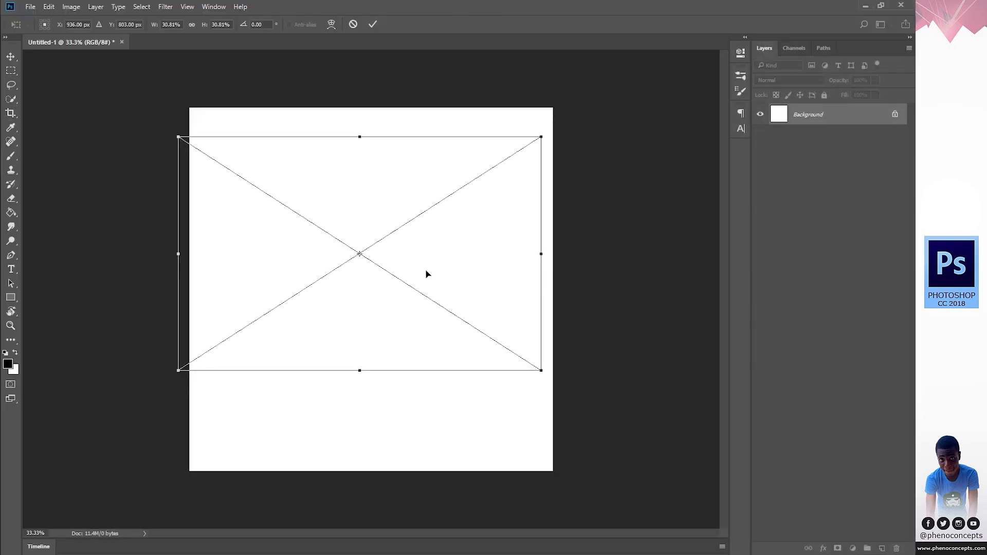
pyautogui.moveTo(435, 283); pyautogui.dragTo(450, 380)
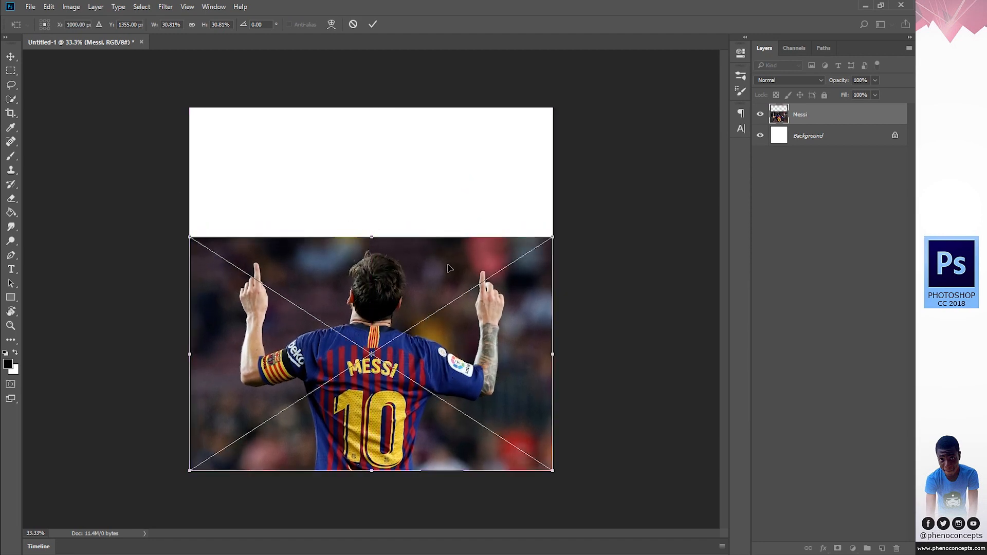
pyautogui.click(374, 25)
pyautogui.press('c')
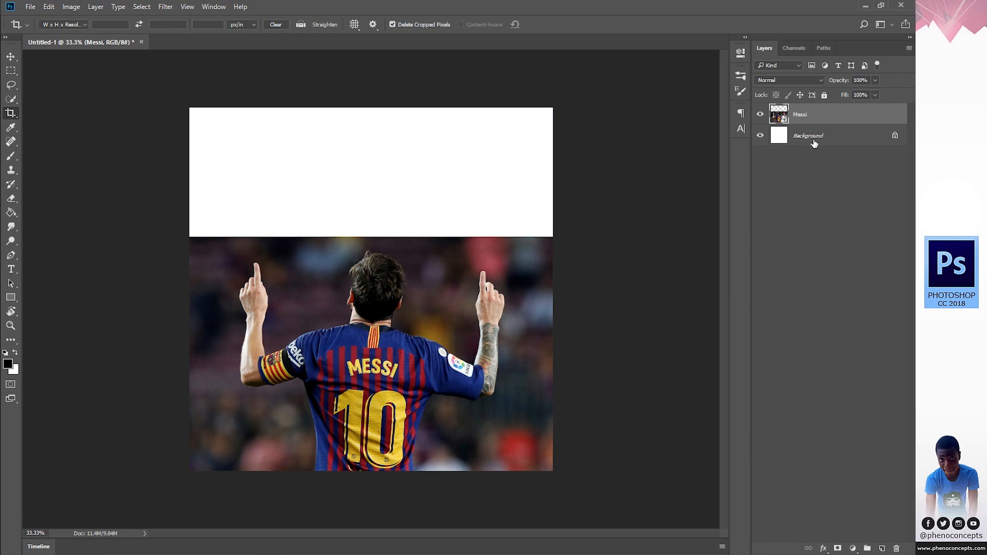
pyautogui.click(814, 143)
pyautogui.click(814, 116)
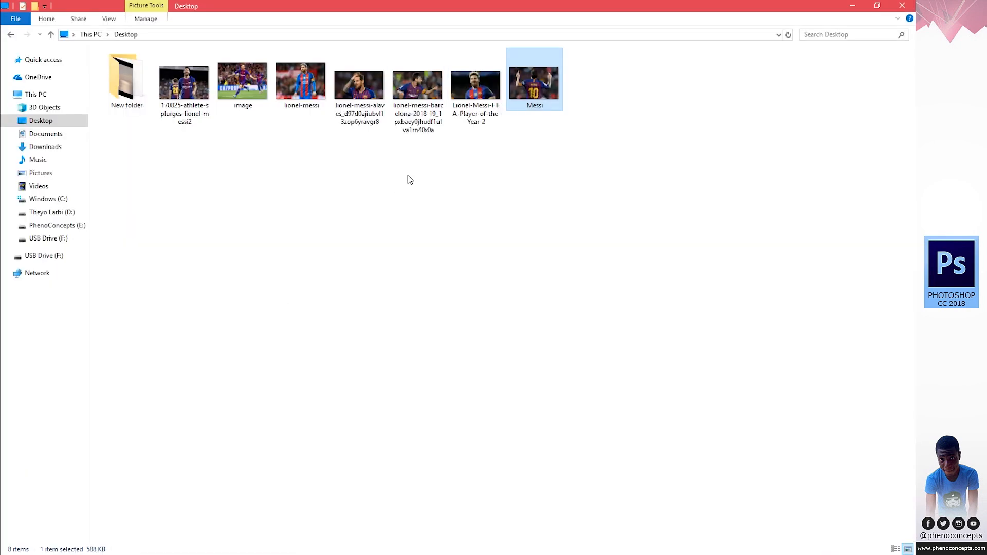
# Bring the 170825-athlete-splurges-lionel-messi2, lionel-messi and Lionel-Messi-FIFA-Player-of-the-Year-2 images from the Desktop folder into the document together.
pyautogui.click(454, 199)
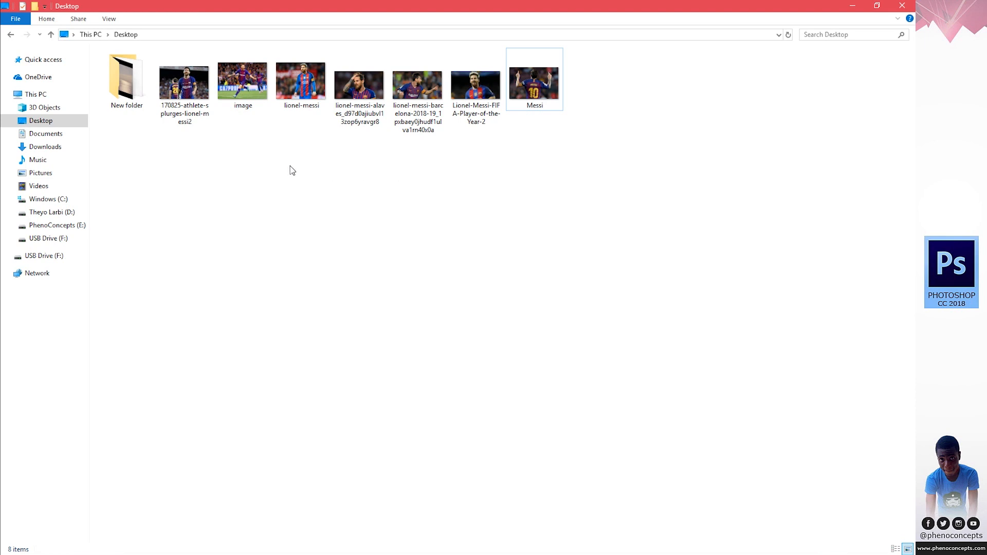
pyautogui.click(250, 83)
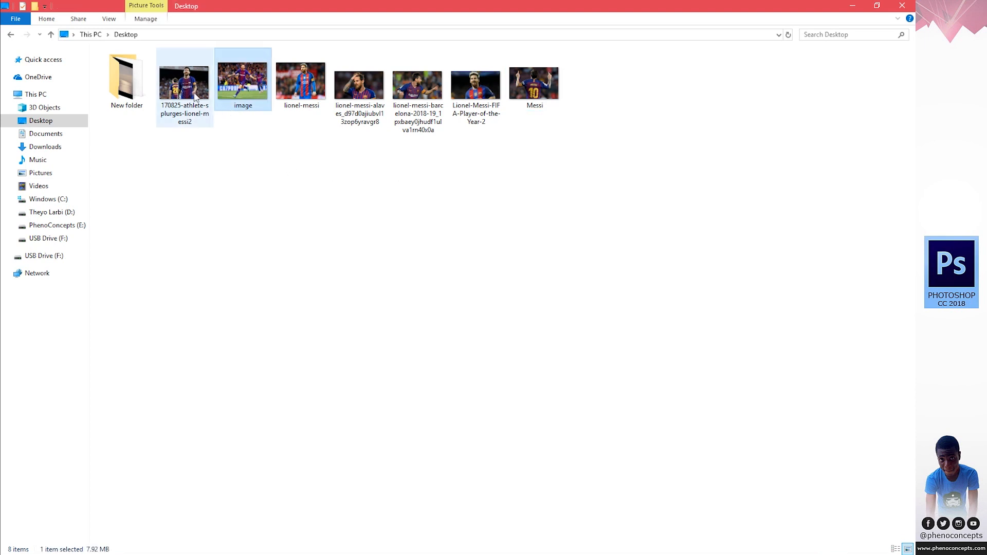
pyautogui.click(187, 82)
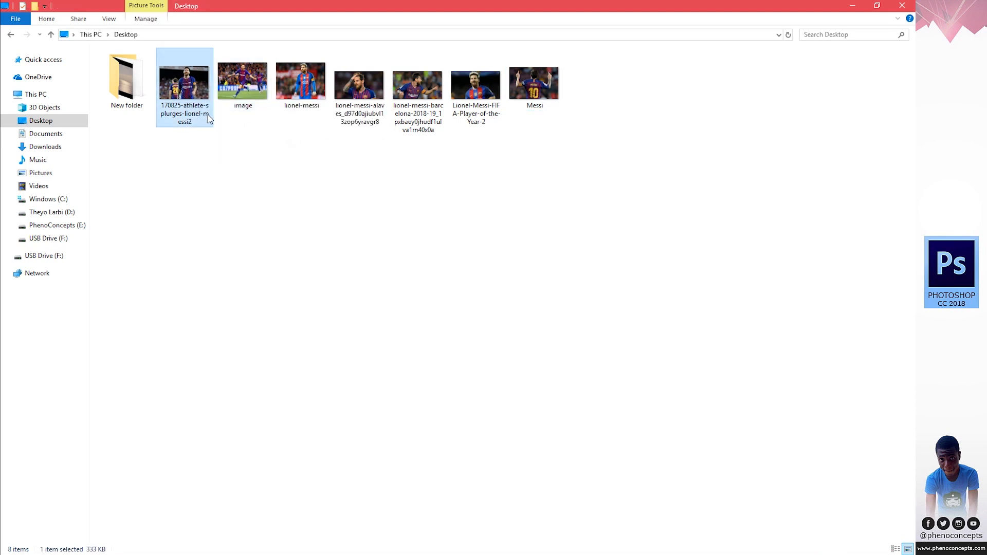
pyautogui.keyDown('ctrl'); pyautogui.click(245, 82); pyautogui.keyUp('ctrl')
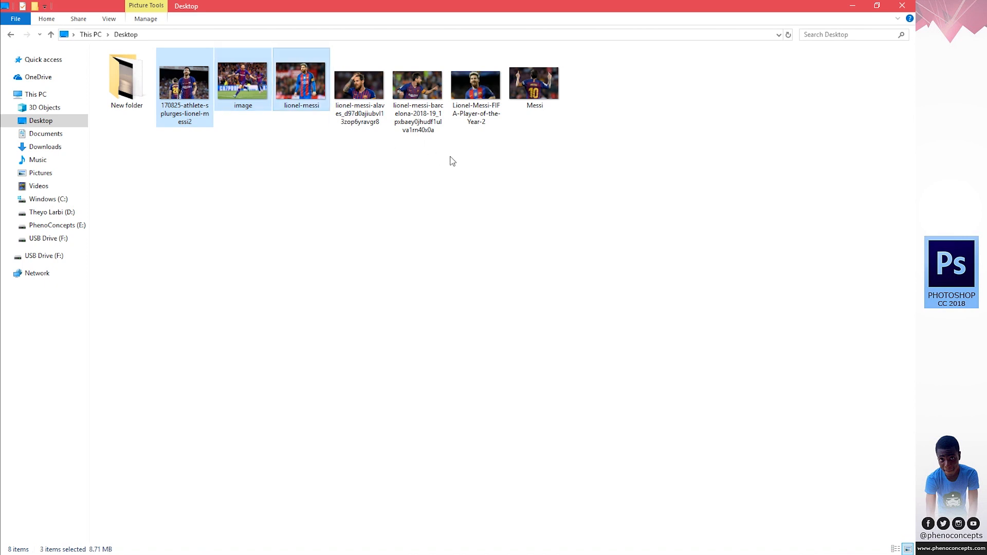
pyautogui.keyDown('ctrl'); pyautogui.click(360, 84); pyautogui.keyUp('ctrl')
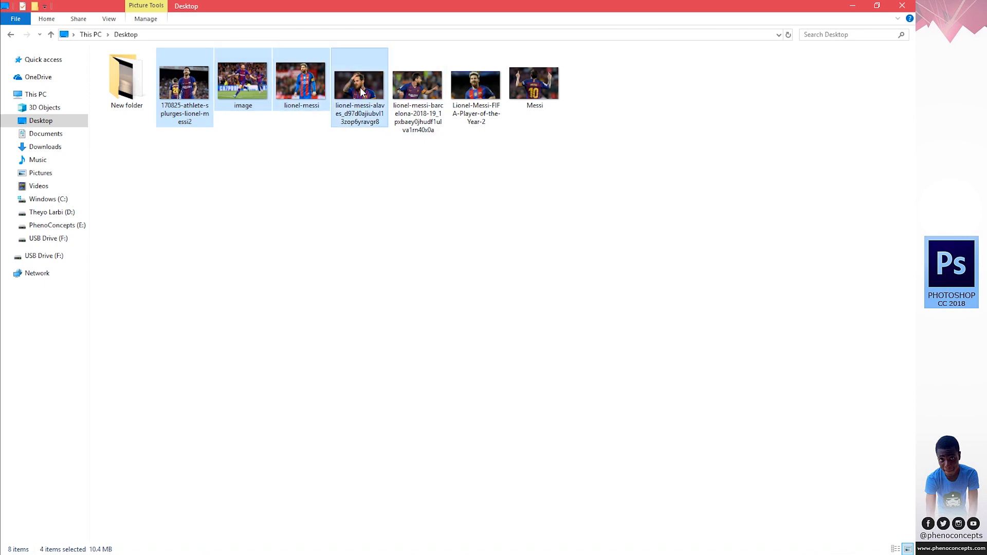
pyautogui.keyDown('ctrl'); pyautogui.click(361, 92); pyautogui.keyUp('ctrl')
pyautogui.keyDown('ctrl'); pyautogui.click(478, 88); pyautogui.keyUp('ctrl')
pyautogui.moveTo(482, 82); pyautogui.dragTo(339, 278)
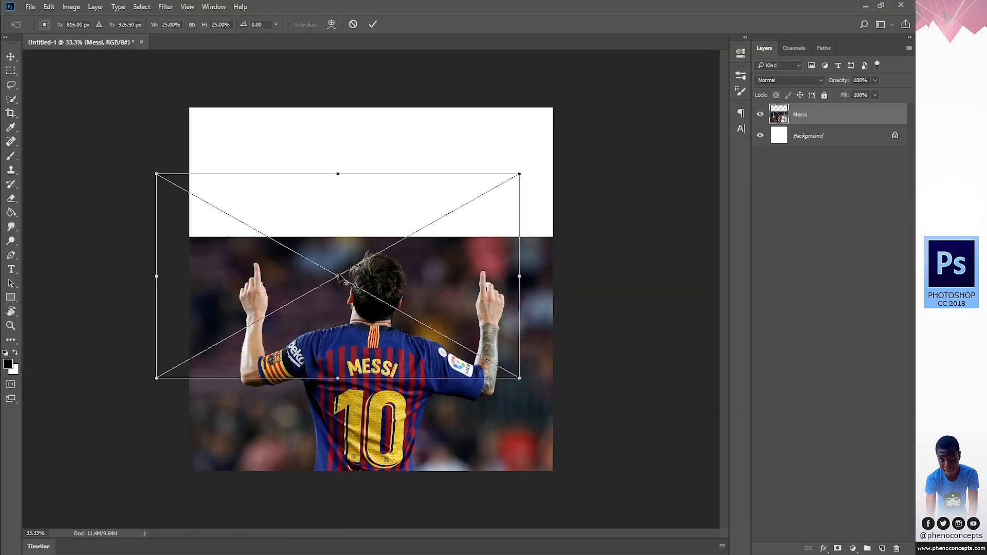
# Scale down the Lionel-Messi-FIFA-Player-of-the-Year-2 image and place it in the lower-right corner of the canvas.
pyautogui.press('Return')
pyautogui.moveTo(401, 269); pyautogui.dragTo(528, 390)
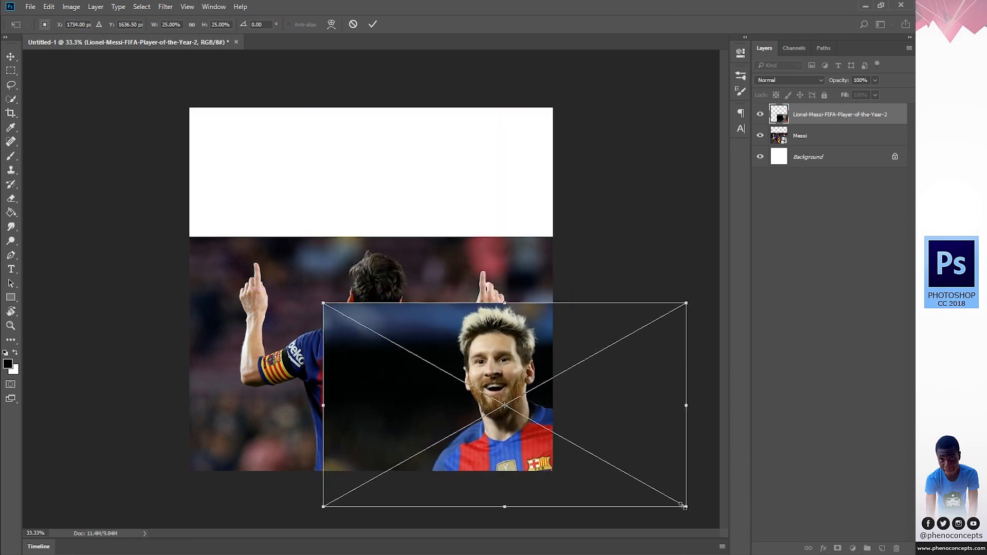
pyautogui.moveTo(684, 506); pyautogui.dragTo(609, 469)
pyautogui.moveTo(537, 452); pyautogui.dragTo(541, 453)
pyautogui.moveTo(400, 350); pyautogui.dragTo(380, 338)
pyautogui.click(371, 24)
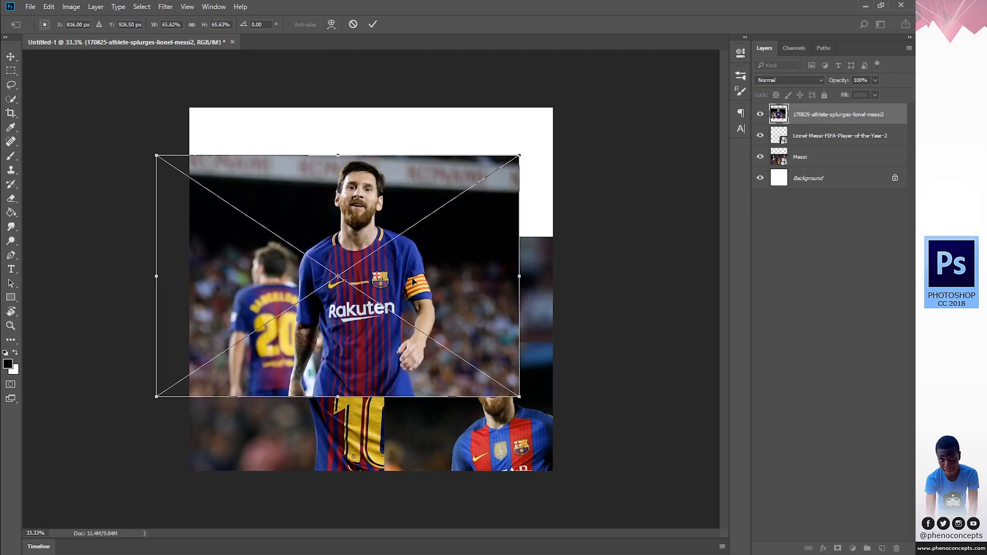
# Scale the 170825-athlete-splurges-lionel-messi2 image to about 41% and place it in the upper-left corner of the canvas, overlapping its edge.
pyautogui.moveTo(378, 276); pyautogui.dragTo(241, 229)
pyautogui.moveTo(381, 351); pyautogui.dragTo(243, 257)
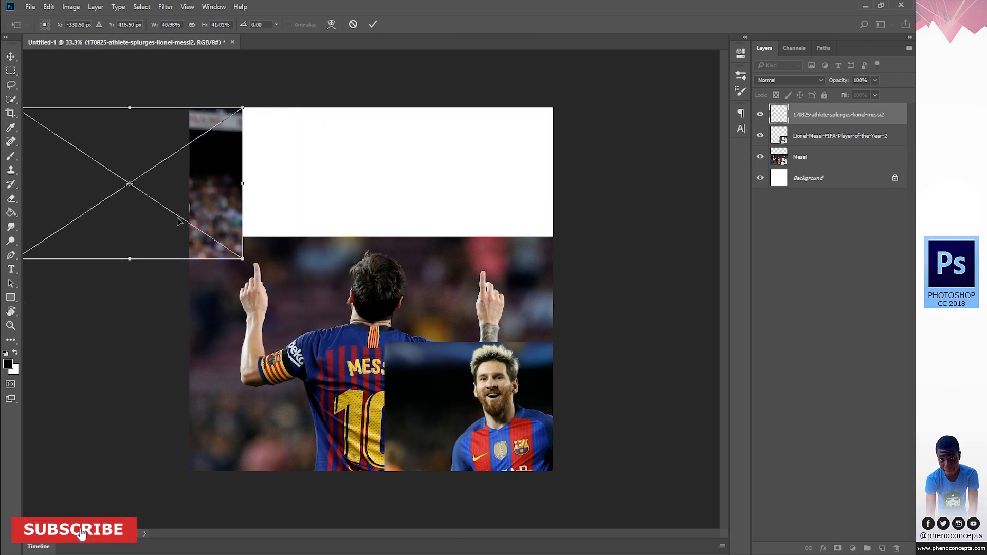
pyautogui.moveTo(126, 186); pyautogui.dragTo(201, 187)
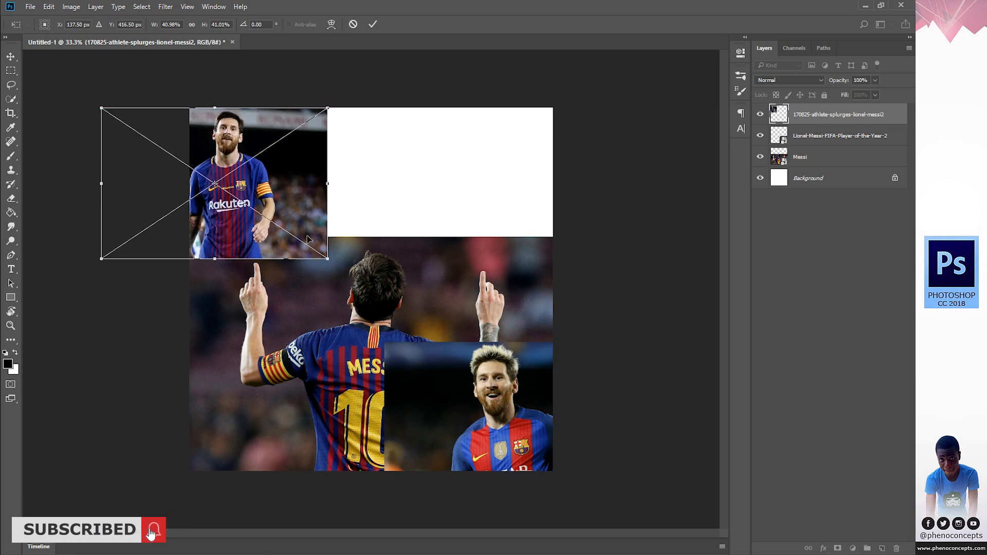
pyautogui.click(375, 23)
pyautogui.press('c')
pyautogui.click(440, 218)
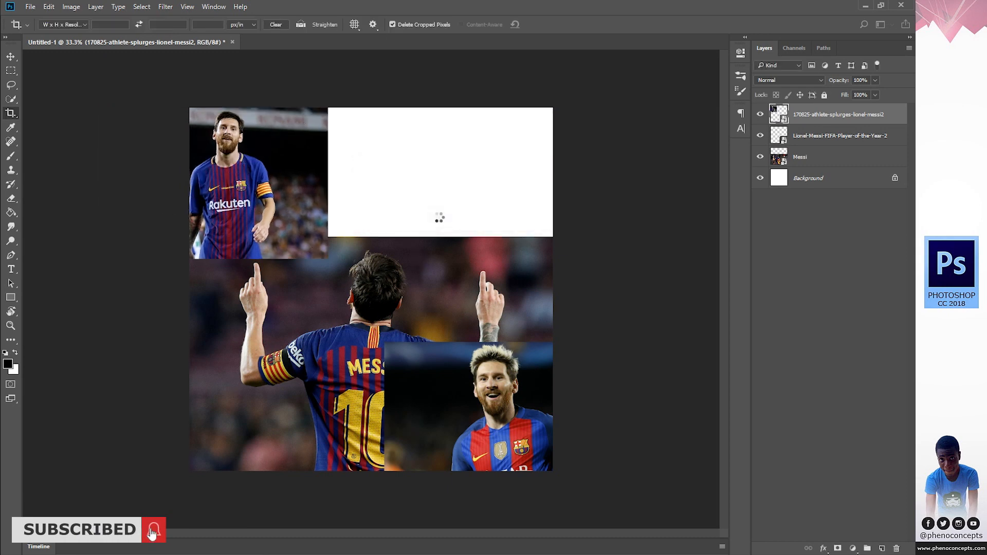
# Scale the lionel-messi image to about 15% and place it in the upper-right corner of the canvas.
pyautogui.moveTo(445, 282); pyautogui.dragTo(478, 251)
pyautogui.moveTo(186, 380); pyautogui.dragTo(381, 236)
pyautogui.moveTo(503, 220); pyautogui.dragTo(329, 288)
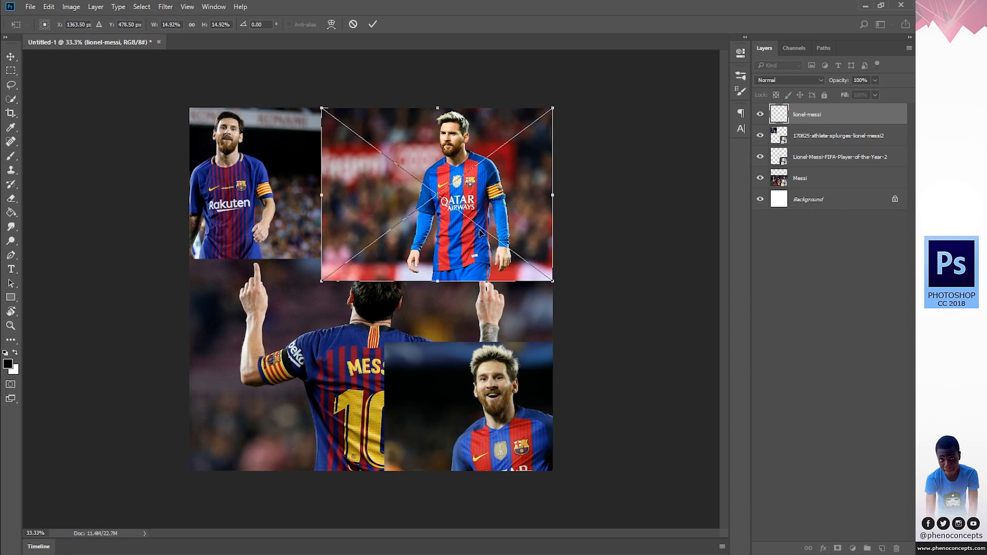
pyautogui.moveTo(522, 213); pyautogui.dragTo(519, 212)
pyautogui.click(379, 23)
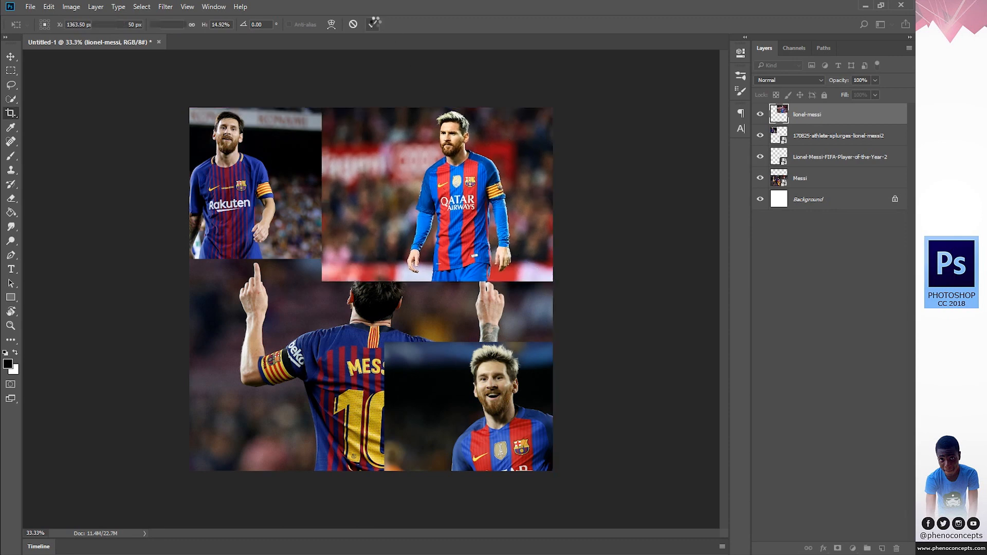
pyautogui.press('c')
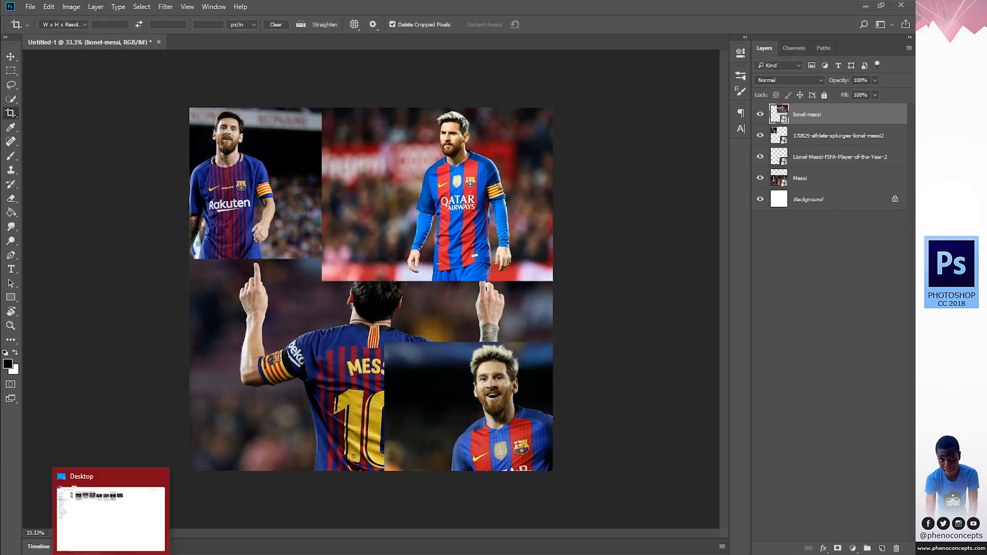
# Try to bring further pictures, starting with the file named image, from the Desktop folder into the document.
pyautogui.click(124, 553)
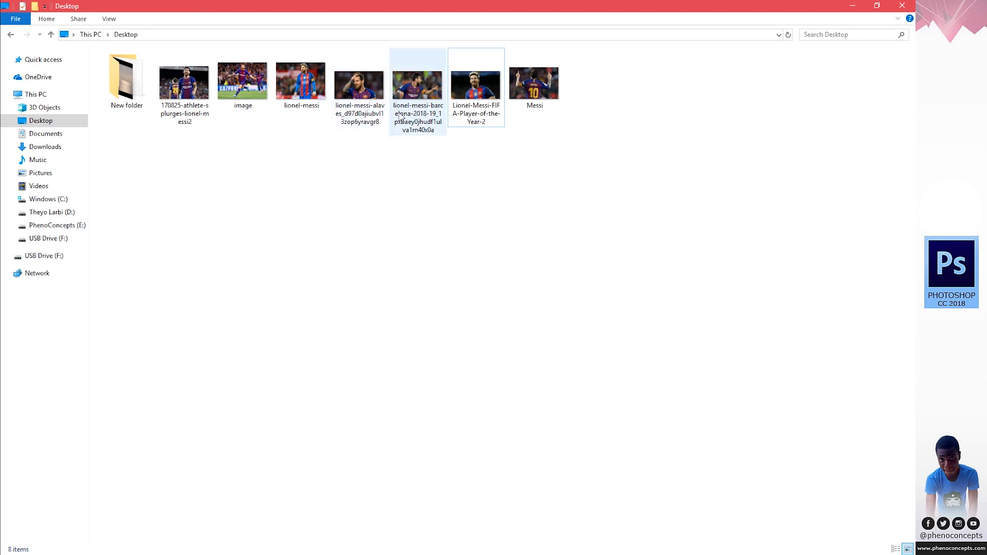
pyautogui.moveTo(243, 88); pyautogui.dragTo(320, 310)
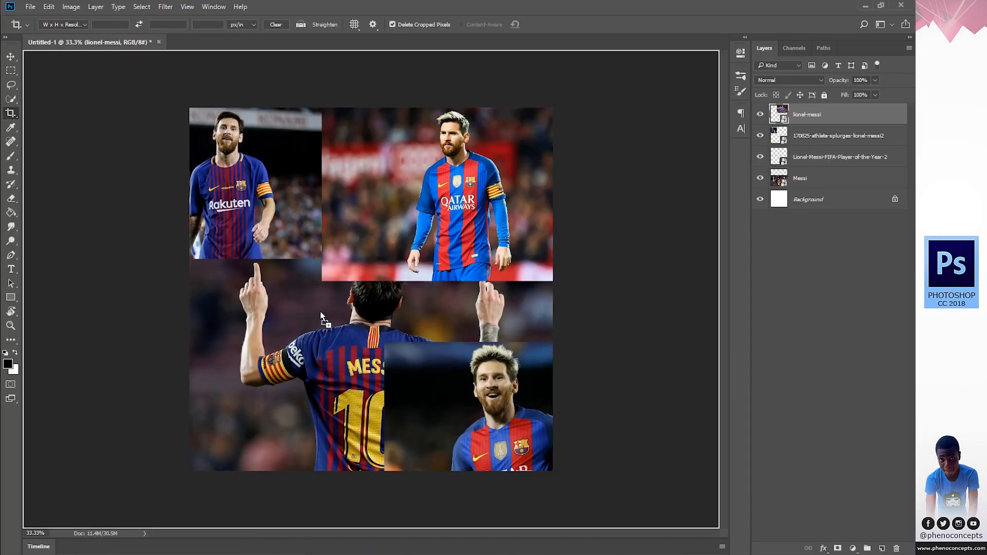
pyautogui.click(455, 214)
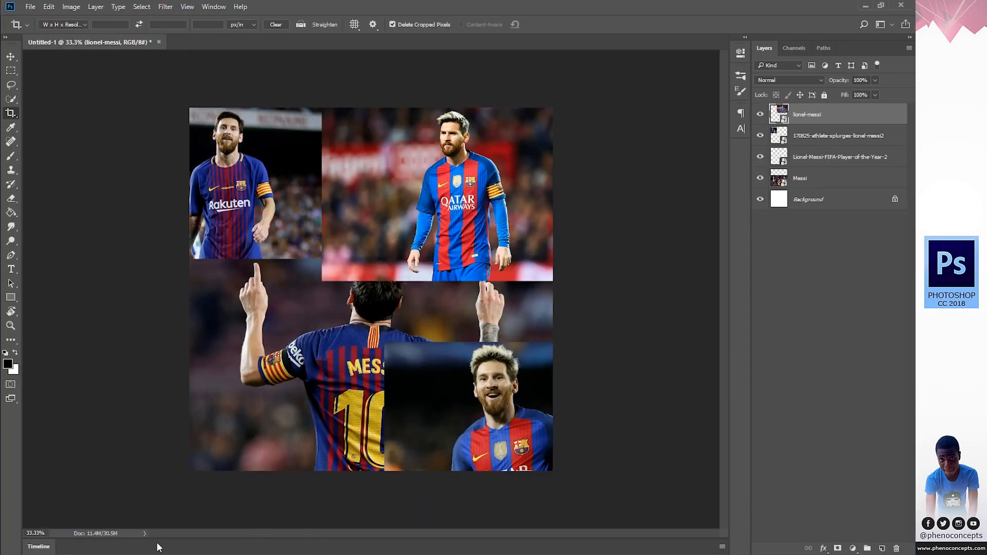
pyautogui.hotkey('alt', 'Tab')
pyautogui.moveTo(311, 87); pyautogui.dragTo(352, 392)
pyautogui.click(352, 392)
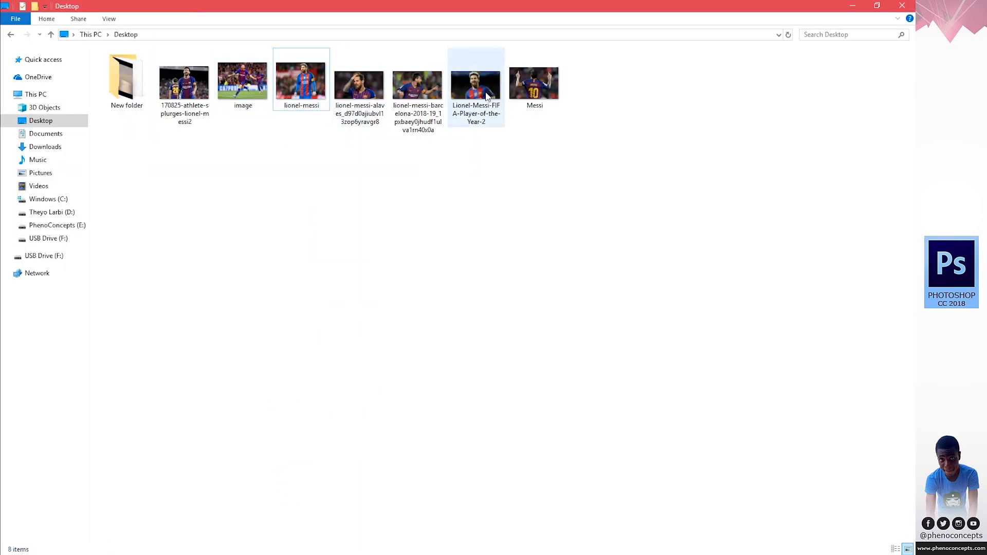
# Place the lionel-messi-barcelona-2018-19 image from the Desktop folder in the canvas's lower-left corner, scaled to about 18%.
pyautogui.moveTo(433, 86); pyautogui.dragTo(329, 336)
pyautogui.moveTo(421, 267); pyautogui.dragTo(320, 324)
pyautogui.moveTo(272, 403); pyautogui.dragTo(316, 403)
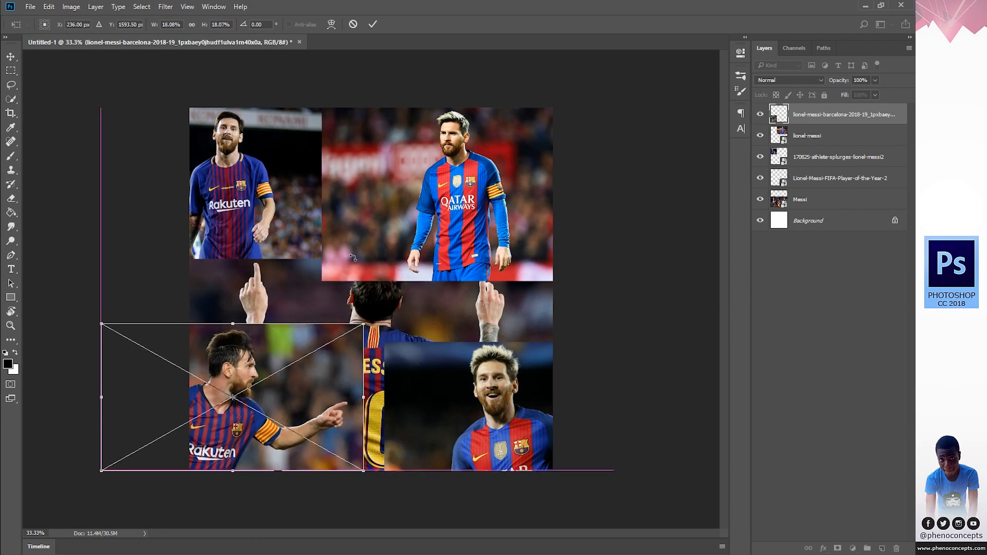
pyautogui.click(372, 24)
pyautogui.press('c')
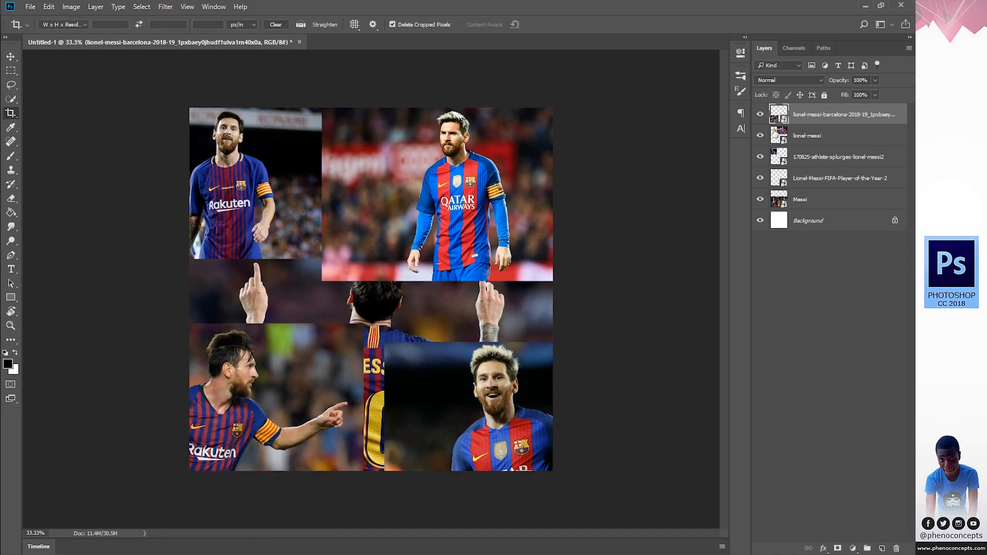
# Group the four smaller image layers above the Messi layer.
pyautogui.keyDown('shift'); pyautogui.click(808, 180); pyautogui.keyUp('shift')
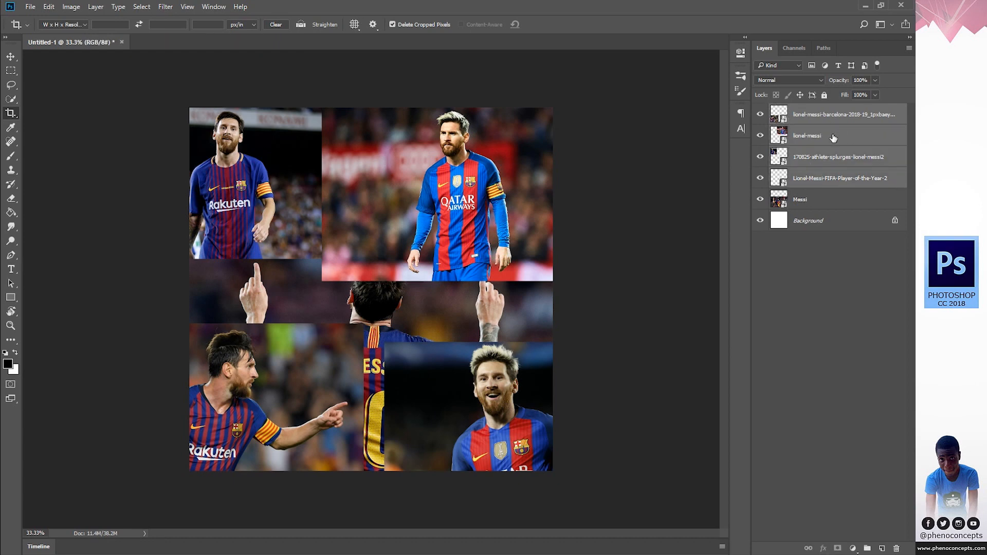
pyautogui.hotkey('ctrl', 'g')
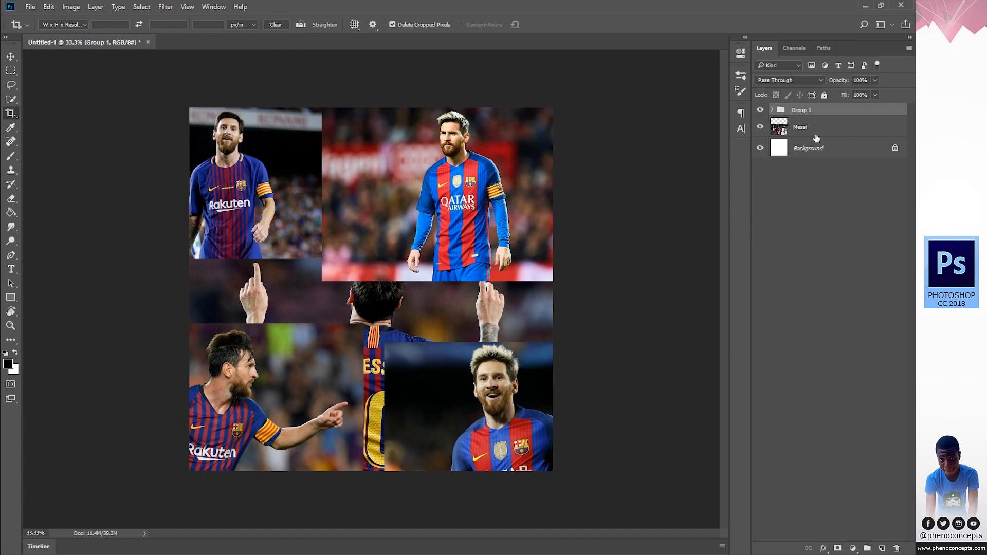
pyautogui.hotkey('ctrl', 'z')
pyautogui.moveTo(830, 152); pyautogui.dragTo(868, 550)
# Hide Group 1 and rasterize the Messi layer.
pyautogui.click(803, 129)
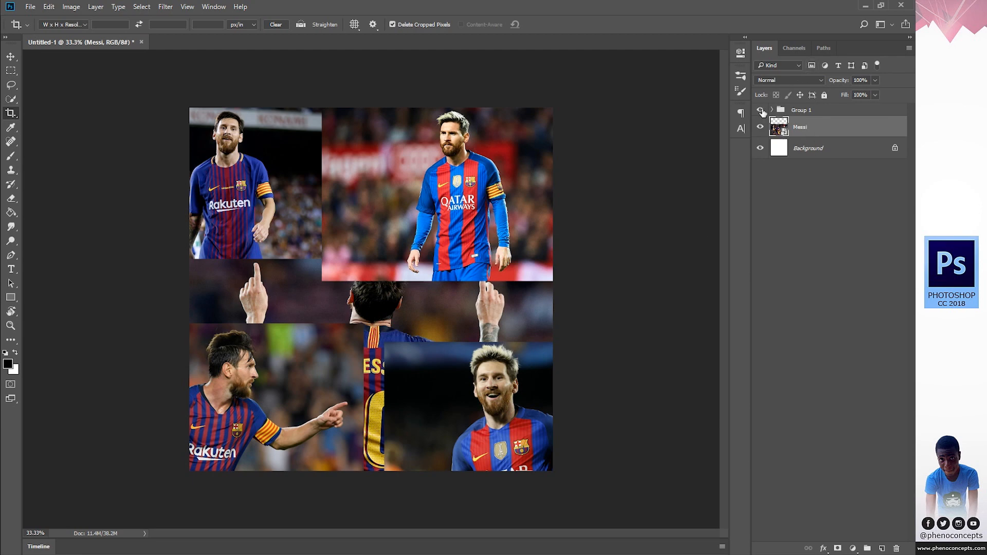
pyautogui.click(761, 110)
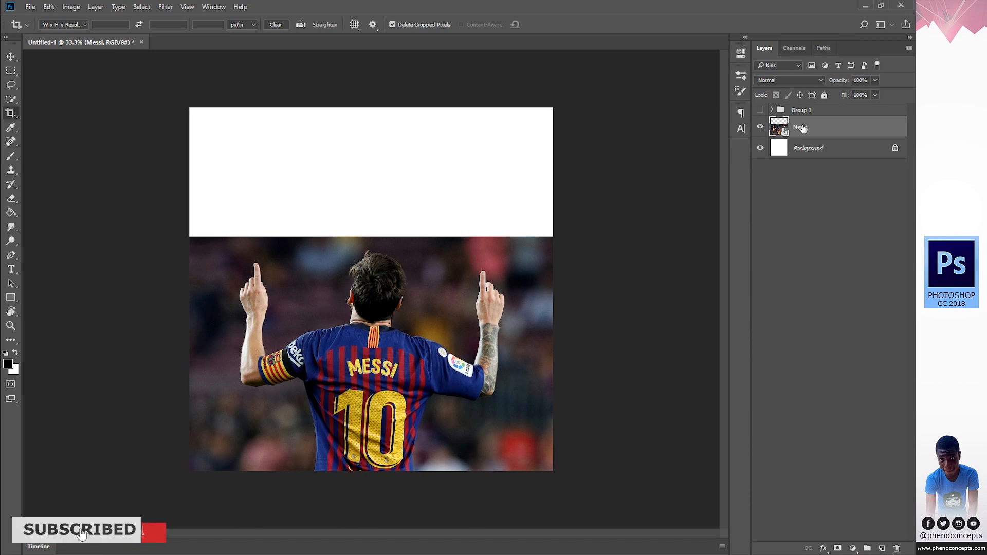
pyautogui.rightClick(802, 129)
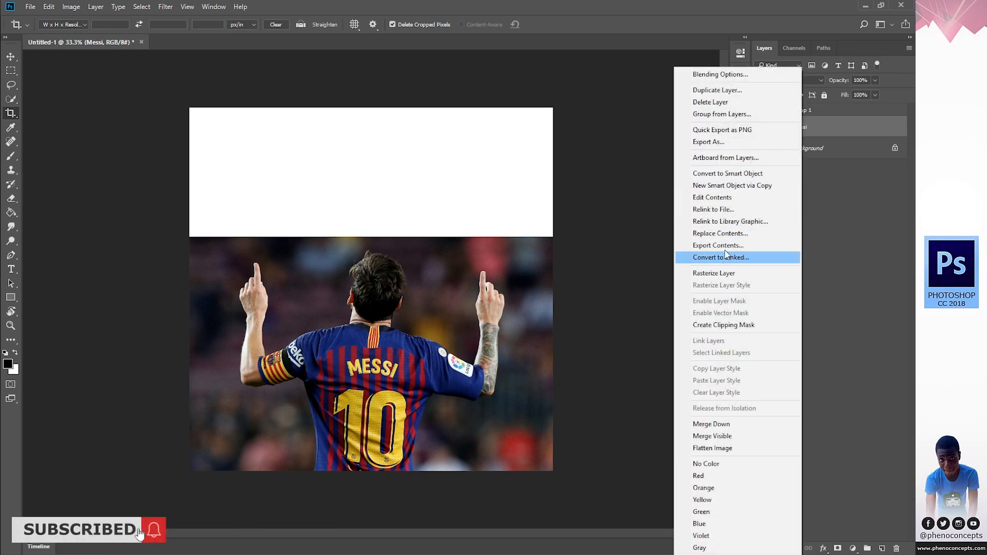
pyautogui.click(727, 274)
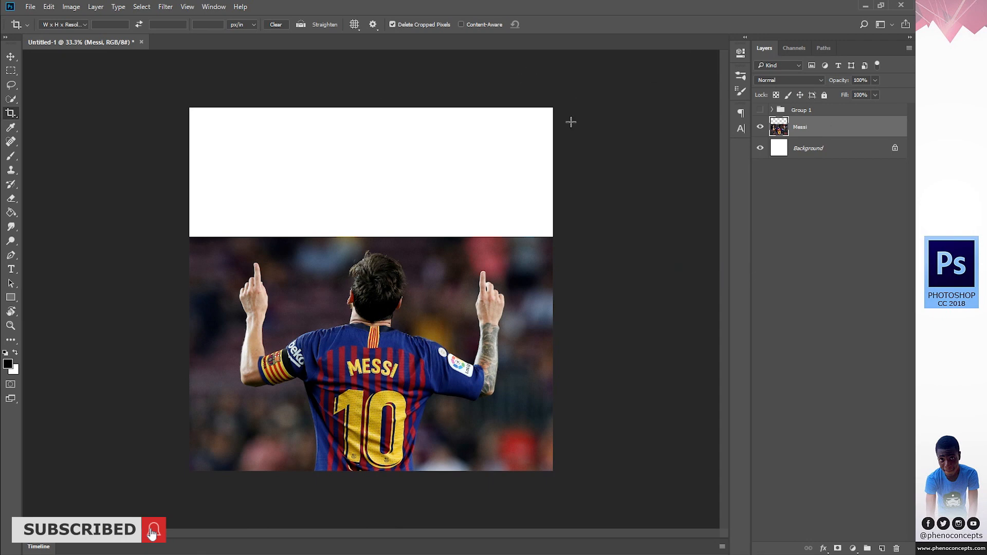
# Quick-select the stadium background on the Messi layer, keeping the player's head, arms and body out of the selection.
pyautogui.press('z')
pyautogui.click(309, 28)
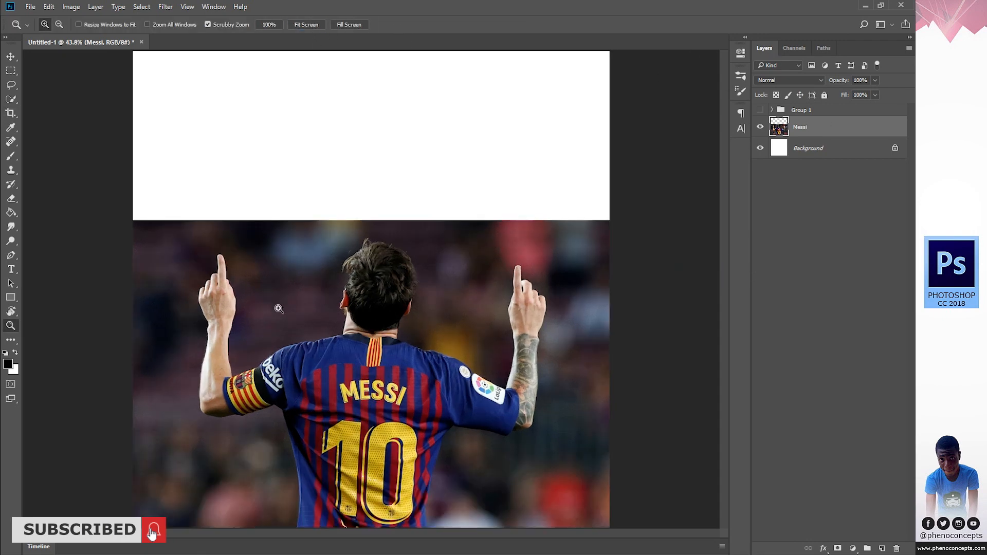
pyautogui.click(11, 99)
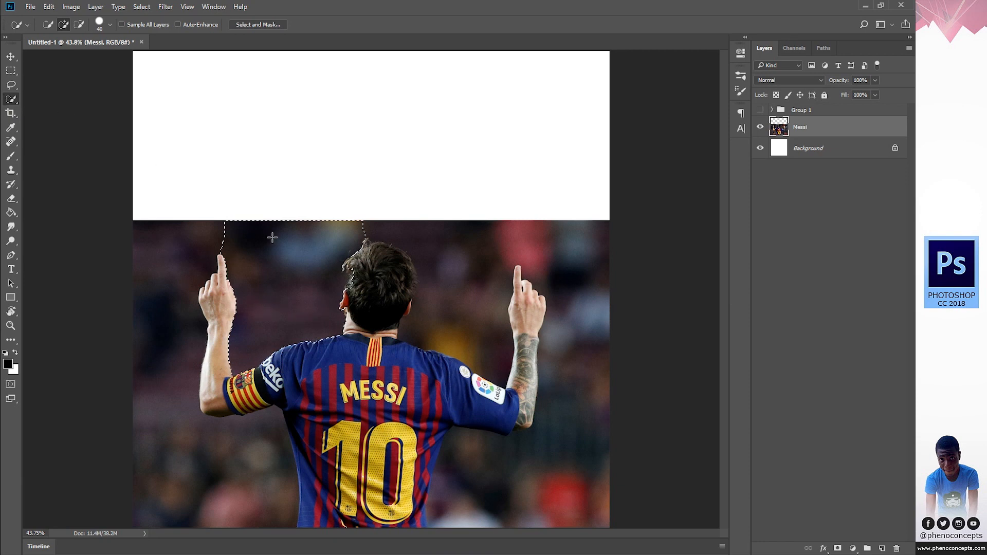
pyautogui.moveTo(271, 234)
pyautogui.mouseDown()
pyautogui.moveTo(166, 266)
pyautogui.moveTo(101, 311)
pyautogui.moveTo(172, 427)
pyautogui.moveTo(161, 492)
pyautogui.mouseUp()
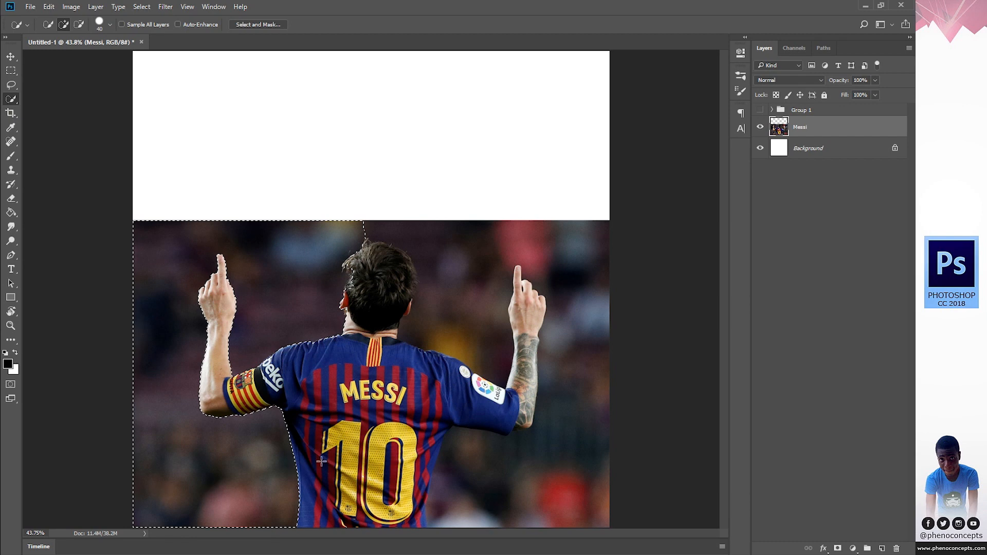
pyautogui.moveTo(490, 314)
pyautogui.mouseDown()
pyautogui.moveTo(478, 301)
pyautogui.moveTo(497, 264)
pyautogui.mouseUp()
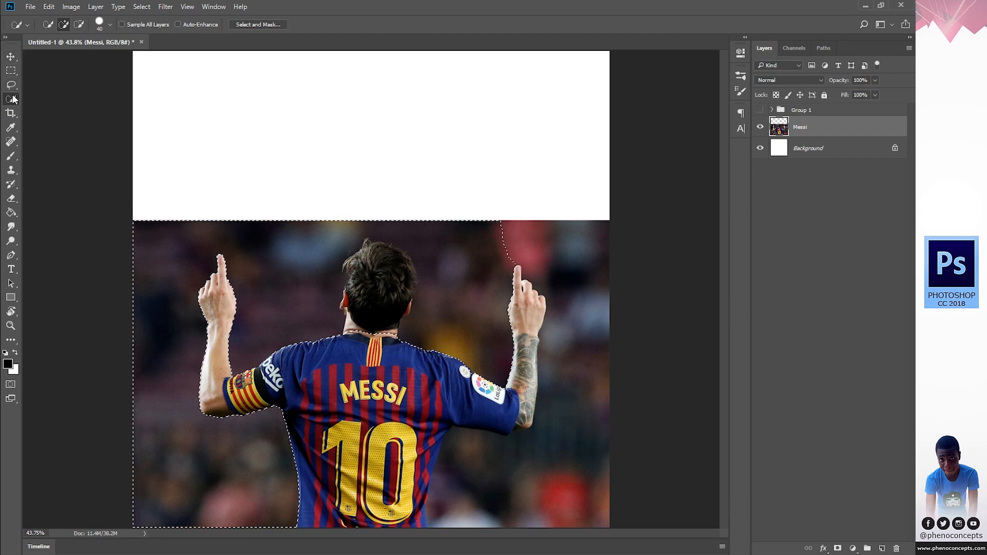
pyautogui.press('alt')
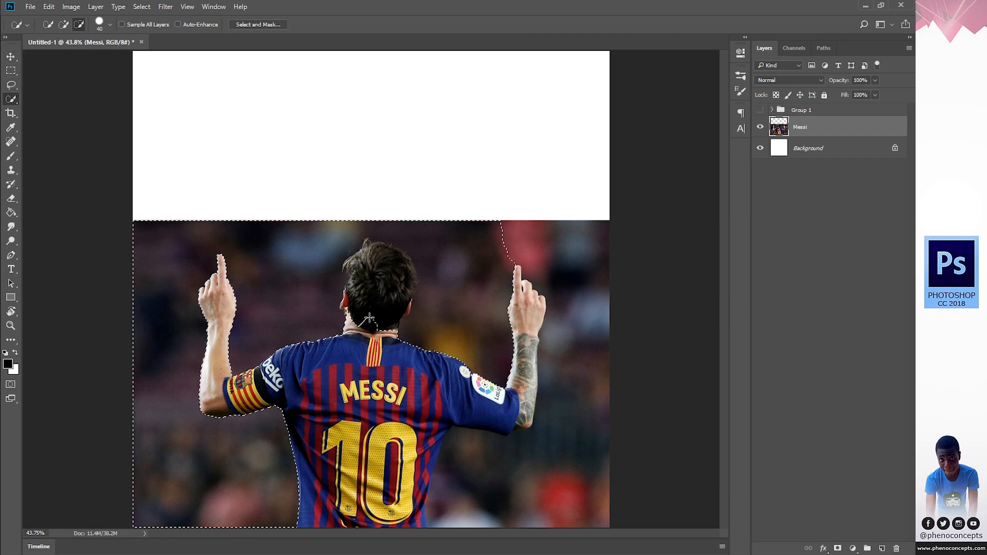
pyautogui.moveTo(375, 286); pyautogui.dragTo(409, 292)
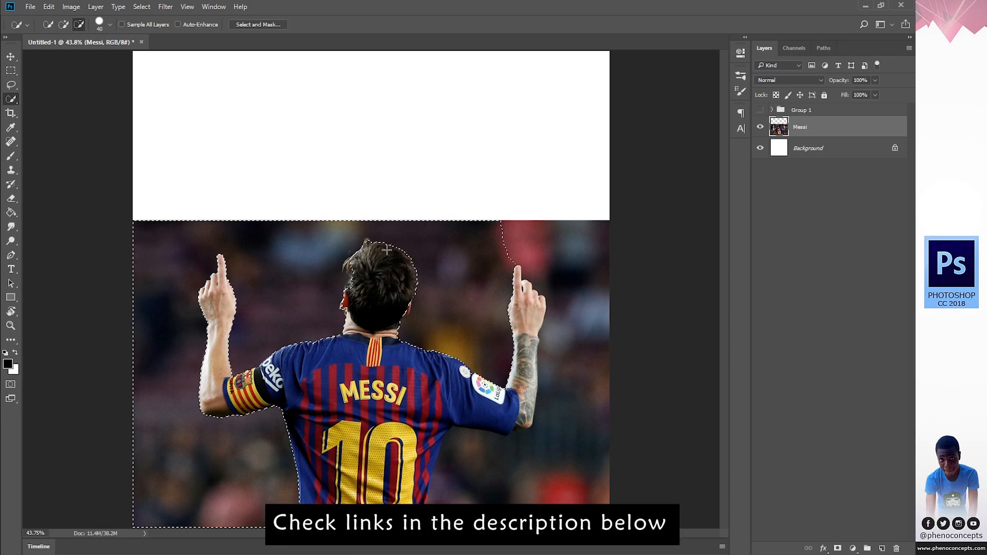
pyautogui.moveTo(561, 257); pyautogui.dragTo(606, 278)
pyautogui.press('alt')
pyautogui.moveTo(519, 429)
pyautogui.mouseDown()
pyautogui.moveTo(437, 439)
pyautogui.moveTo(434, 460)
pyautogui.mouseUp()
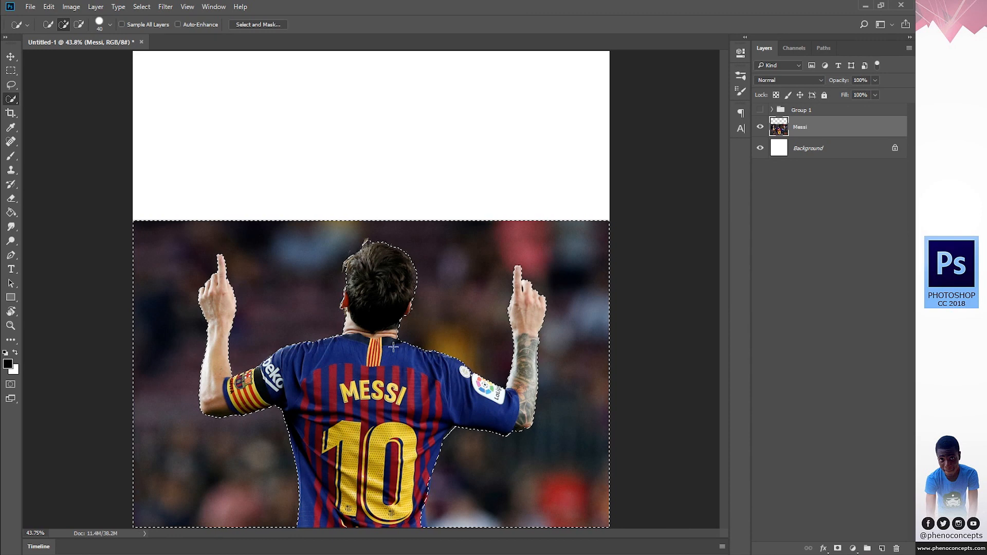
# Invert the selection and copy the rear-view player to a new layer.
pyautogui.click(142, 7)
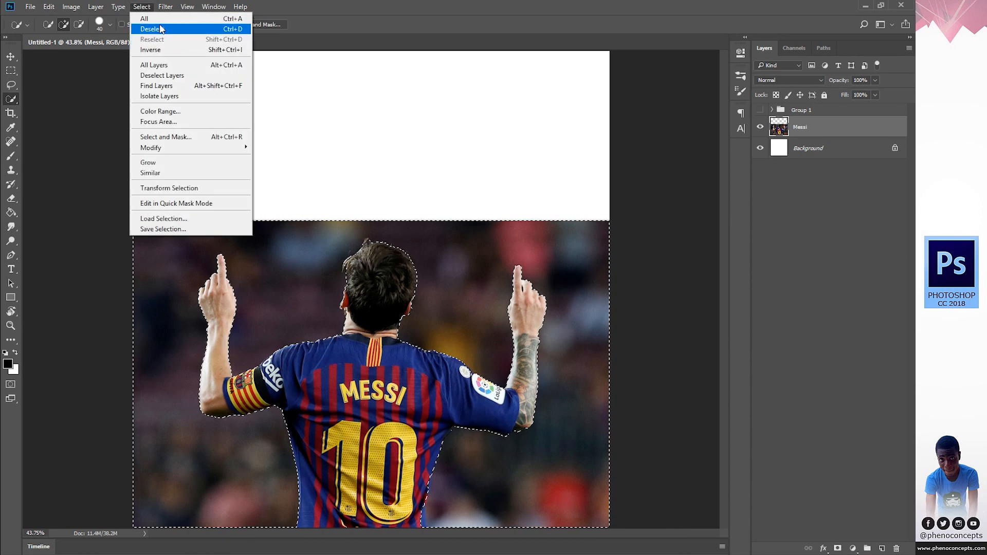
pyautogui.click(190, 52)
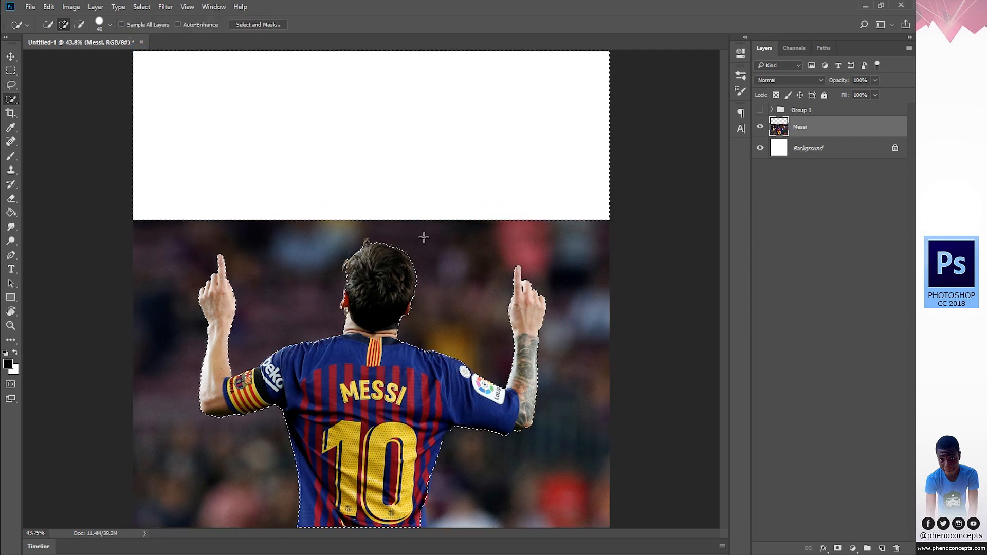
pyautogui.rightClick(383, 326)
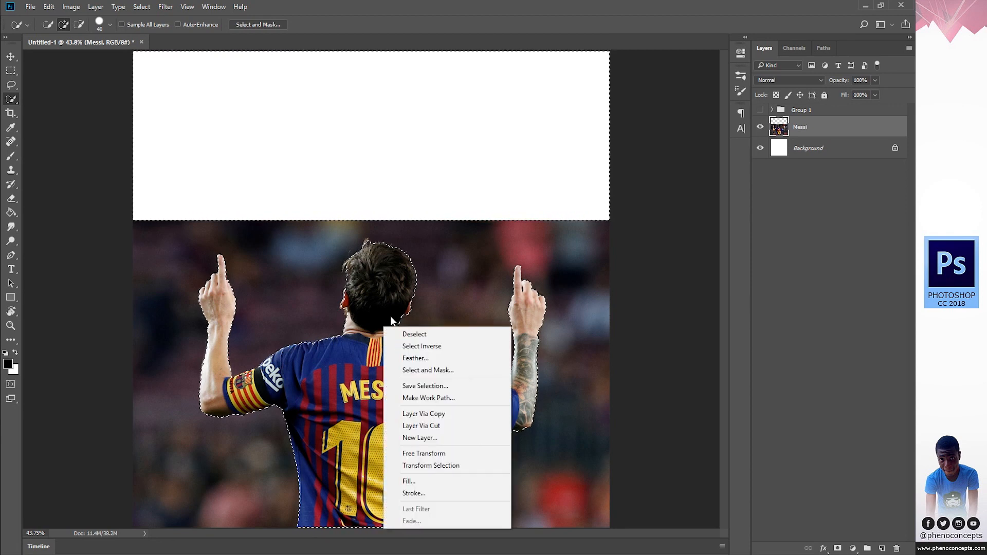
pyautogui.click(417, 414)
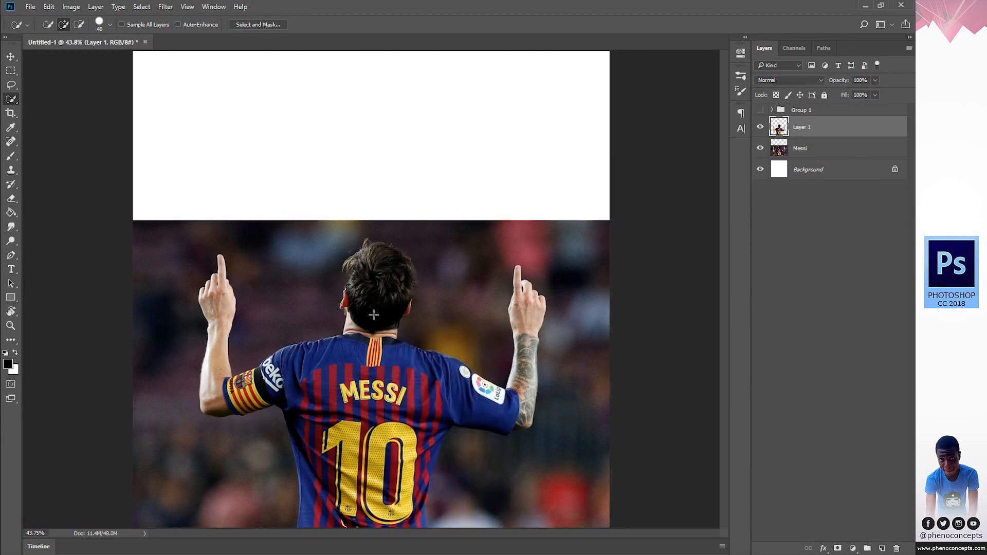
# Move the player cut-out, Layer 1, above Group 1 in the layer order.
pyautogui.press('v')
pyautogui.moveTo(349, 327); pyautogui.dragTo(365, 360)
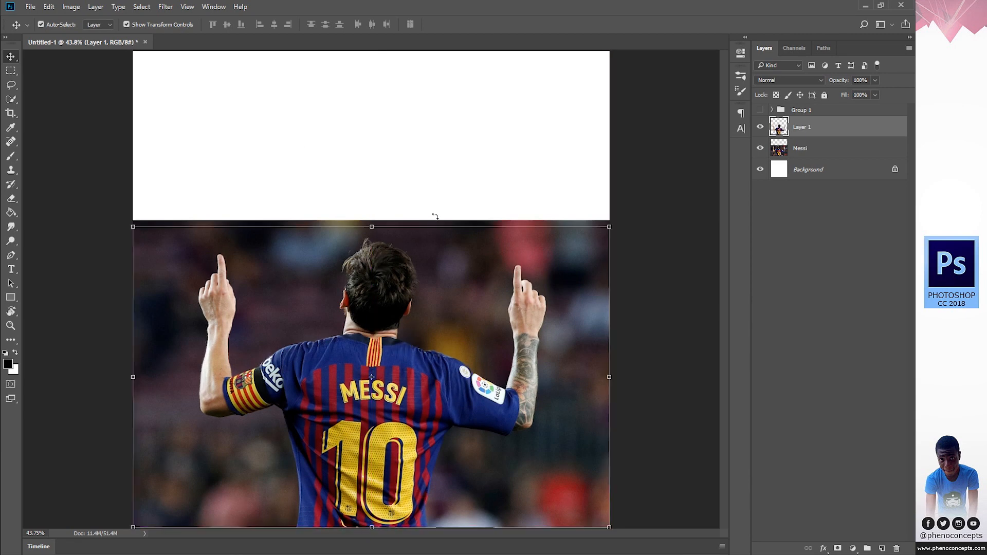
pyautogui.click(879, 302)
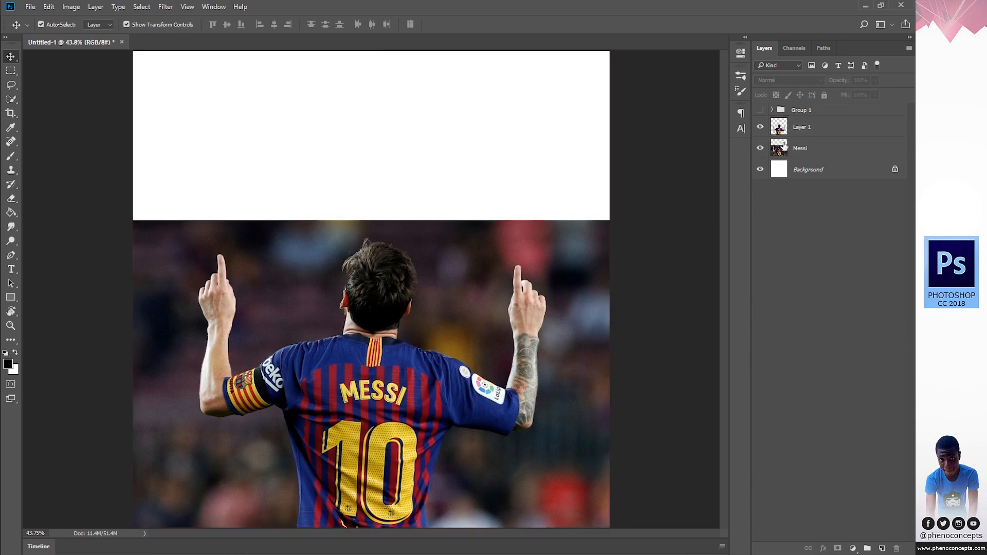
pyautogui.click(760, 110)
pyautogui.click(760, 110)
pyautogui.click(794, 129)
pyautogui.moveTo(795, 128); pyautogui.dragTo(814, 108)
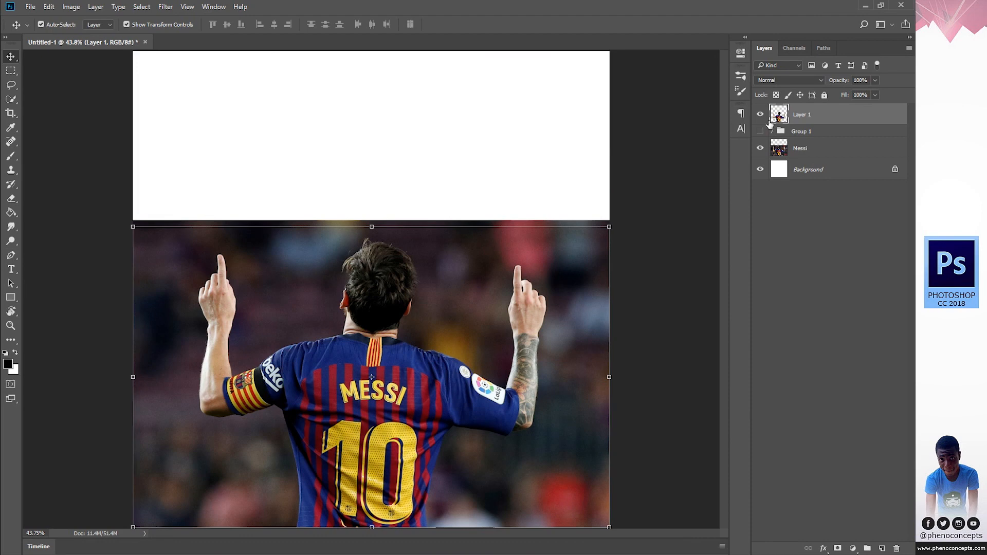
# Check the cut-out with the Messi layer temporarily hidden, and hide Layer 1.
pyautogui.click(760, 148)
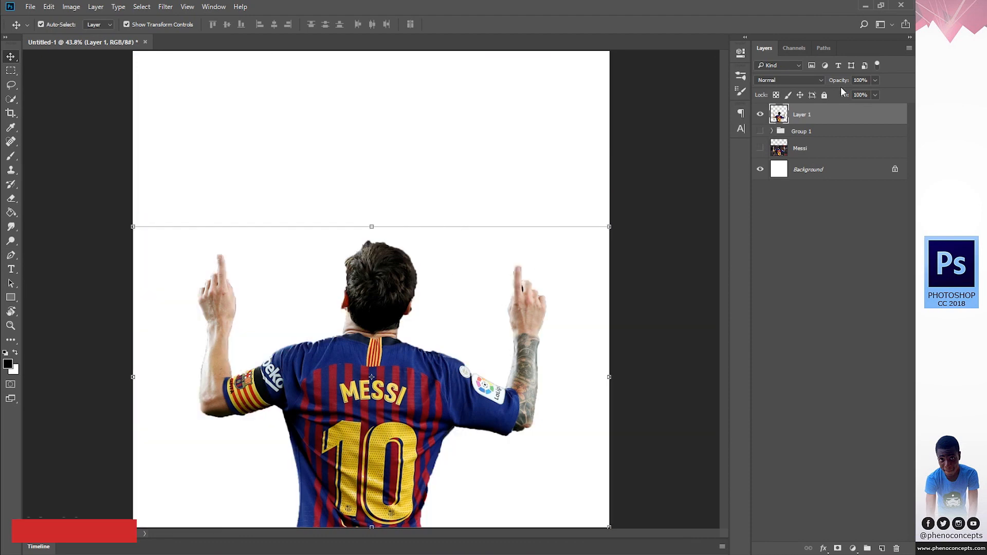
pyautogui.click(761, 149)
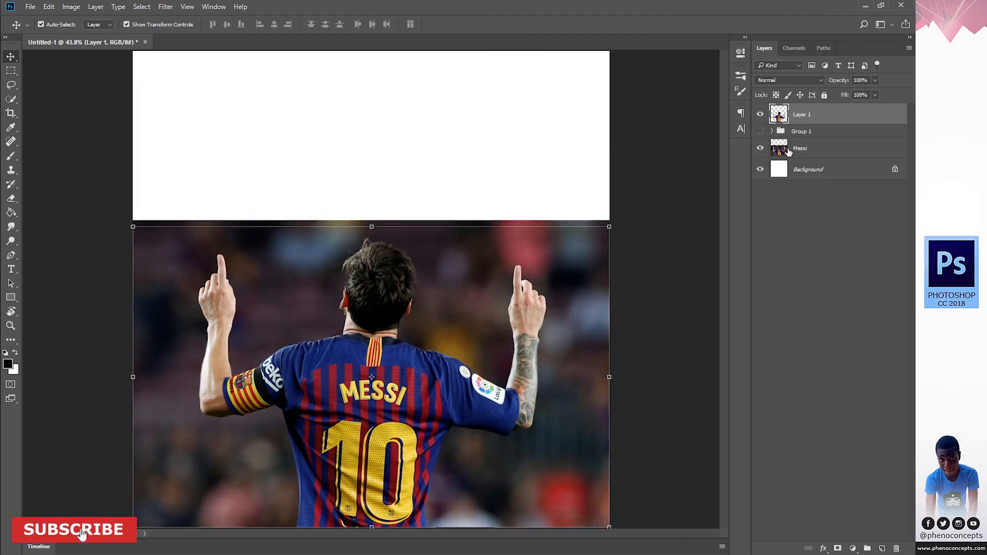
pyautogui.click(760, 114)
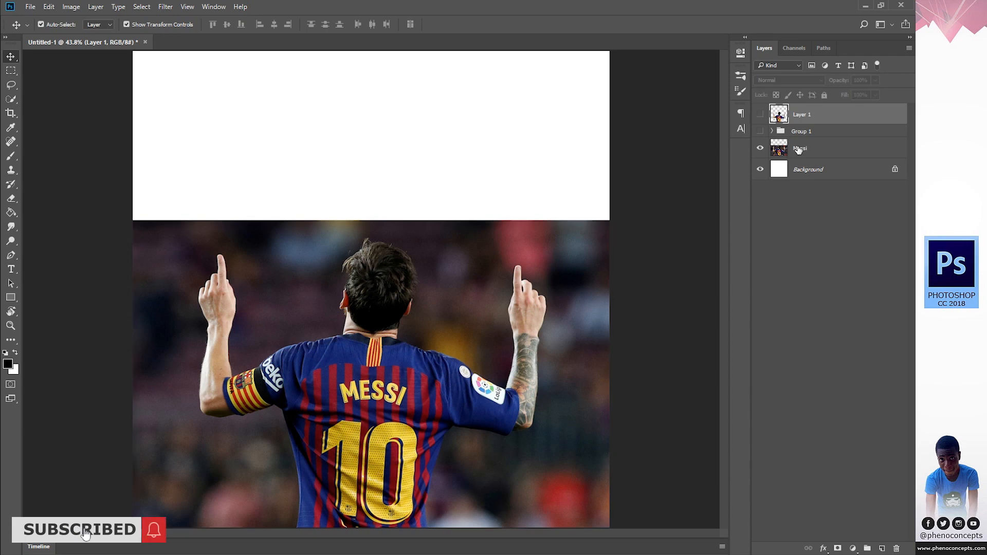
# Show Group 1 and hide all of its layers except Lionel-Messi-FIFA-Player-of-the-Year-2.
pyautogui.click(760, 131)
pyautogui.click(794, 132)
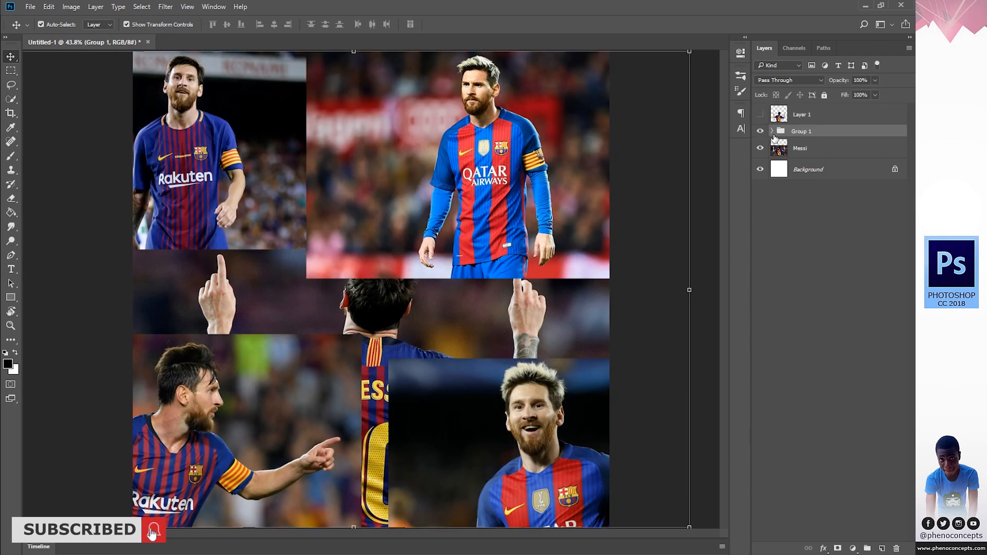
pyautogui.click(772, 132)
pyautogui.click(828, 214)
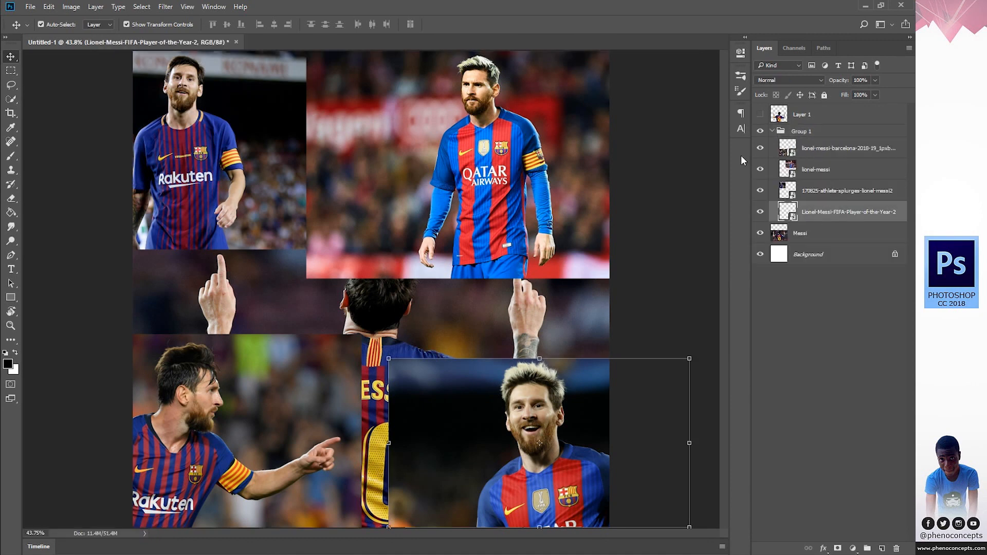
pyautogui.moveTo(759, 148); pyautogui.dragTo(760, 192)
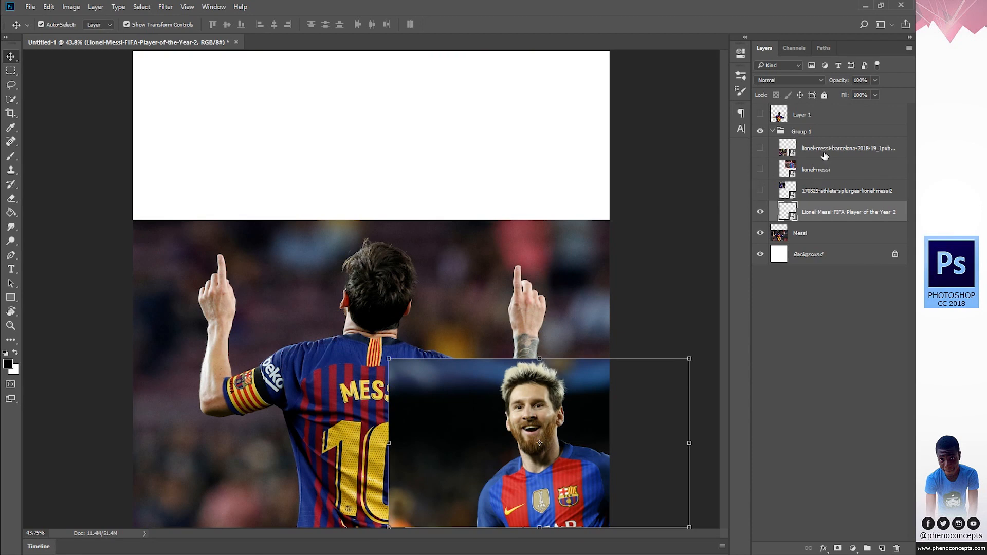
# Add a layer mask to Lionel-Messi-FIFA-Player-of-the-Year-2 and set the soft black brush to 150 px.
pyautogui.click(839, 548)
pyautogui.press('b')
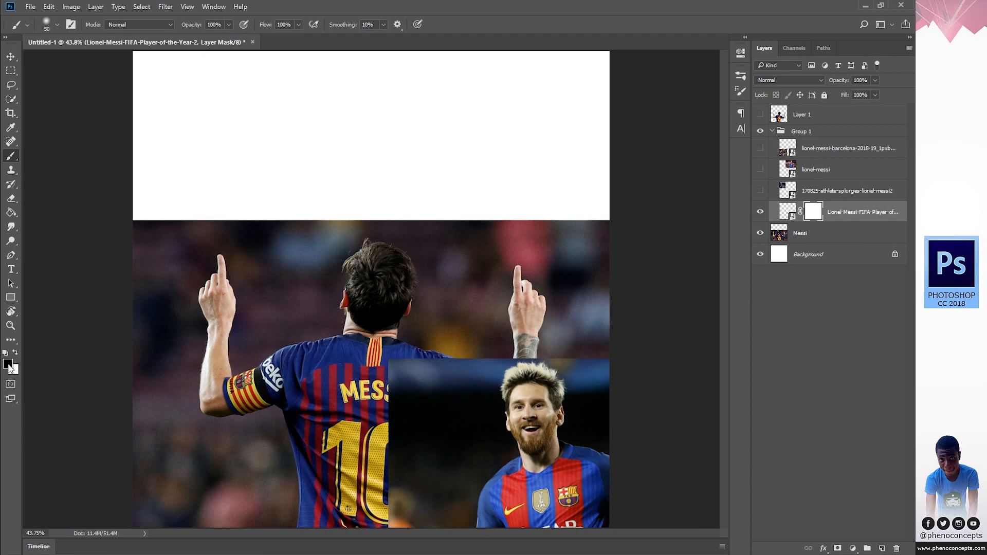
pyautogui.moveTo(439, 347)
pyautogui.mouseDown()
pyautogui.moveTo(386, 370)
pyautogui.moveTo(405, 393)
pyautogui.mouseUp()
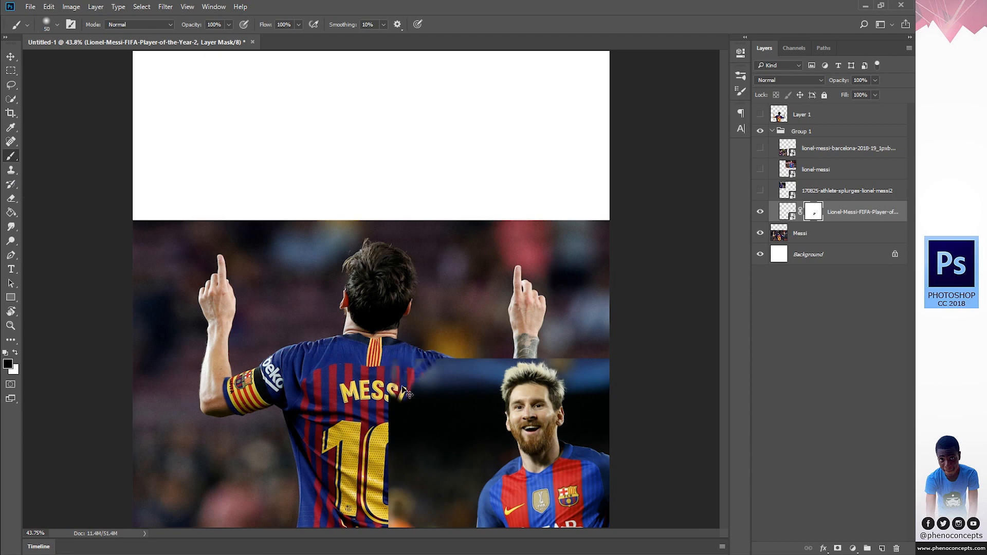
pyautogui.hotkey('ctrl', 'z')
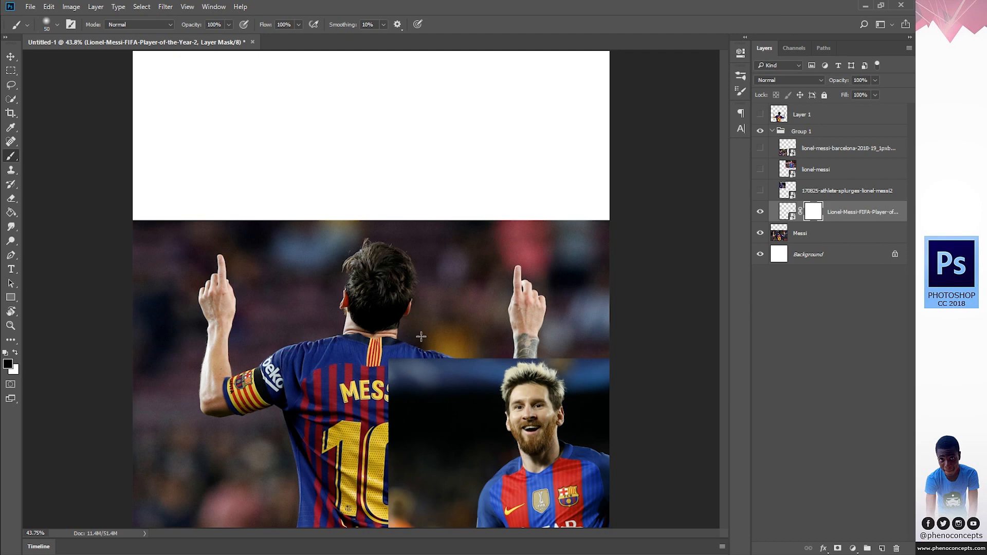
pyautogui.rightClick(393, 360)
pyautogui.click(384, 329)
# Paint black on the mask to hide the dark background around the smiling player in the lower-right photo.
pyautogui.moveTo(392, 393)
pyautogui.mouseDown()
pyautogui.moveTo(396, 351)
pyautogui.moveTo(398, 420)
pyautogui.moveTo(465, 371)
pyautogui.moveTo(485, 329)
pyautogui.moveTo(474, 376)
pyautogui.moveTo(338, 524)
pyautogui.moveTo(383, 469)
pyautogui.moveTo(393, 520)
pyautogui.moveTo(404, 441)
pyautogui.moveTo(429, 433)
pyautogui.moveTo(442, 508)
pyautogui.moveTo(453, 432)
pyautogui.mouseUp()
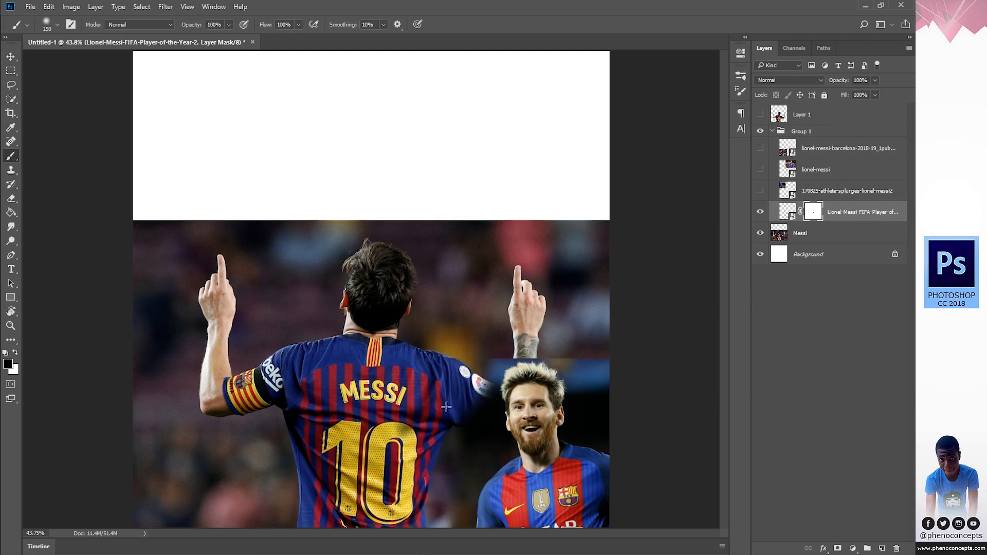
pyautogui.moveTo(492, 349); pyautogui.dragTo(573, 337)
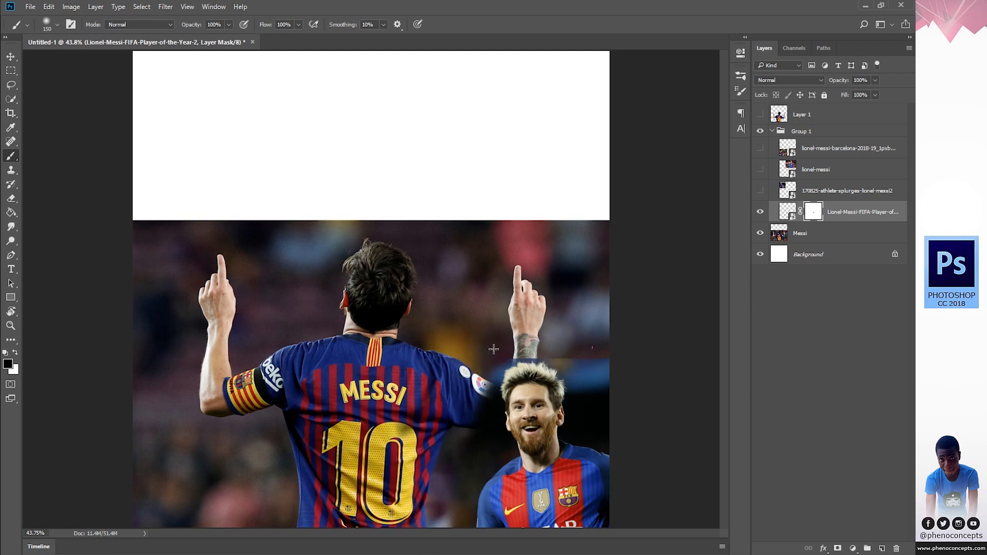
pyautogui.moveTo(493, 350)
pyautogui.mouseDown()
pyautogui.moveTo(593, 344)
pyautogui.moveTo(620, 390)
pyautogui.moveTo(610, 419)
pyautogui.moveTo(548, 352)
pyautogui.moveTo(581, 385)
pyautogui.moveTo(593, 421)
pyautogui.moveTo(614, 435)
pyautogui.moveTo(585, 410)
pyautogui.moveTo(574, 418)
pyautogui.moveTo(586, 382)
pyautogui.mouseUp()
pyautogui.moveTo(467, 390)
pyautogui.mouseDown()
pyautogui.moveTo(482, 406)
pyautogui.moveTo(476, 452)
pyautogui.moveTo(464, 445)
pyautogui.moveTo(478, 437)
pyautogui.moveTo(486, 448)
pyautogui.moveTo(466, 479)
pyautogui.mouseUp()
pyautogui.press('x')
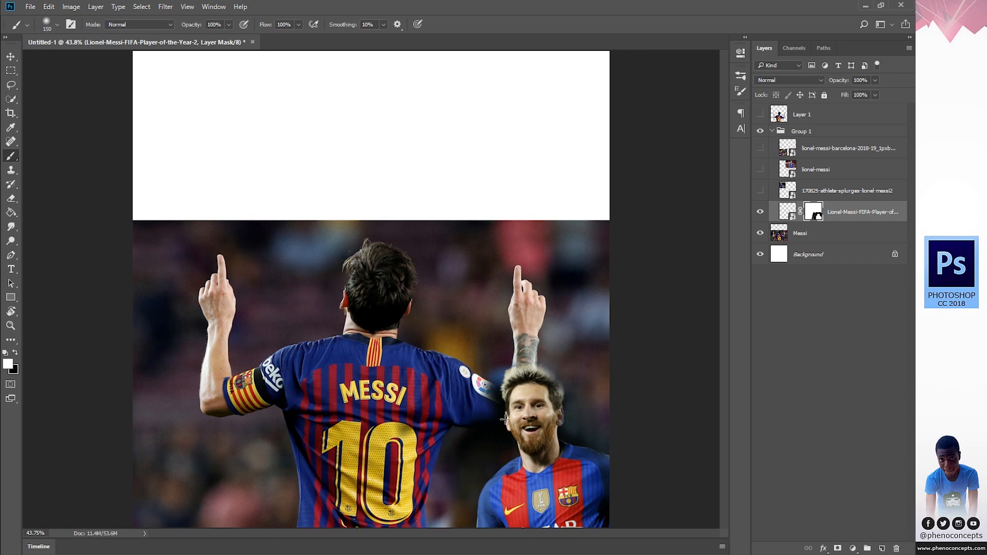
# Show the 170825-athlete-splurges-lionel-messi2 layer, and mask out its right and lower edges with black brush strokes.
pyautogui.click(759, 191)
pyautogui.click(791, 191)
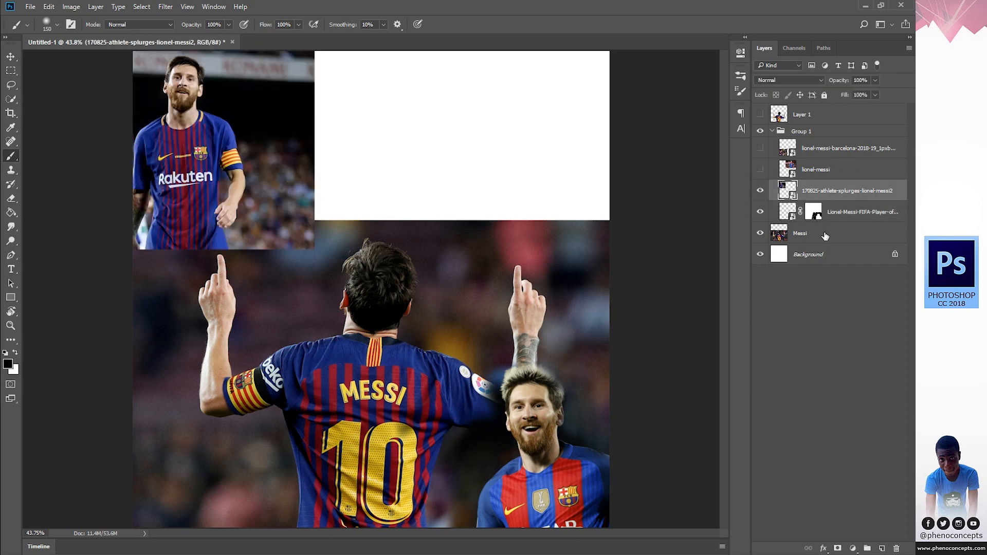
pyautogui.click(837, 548)
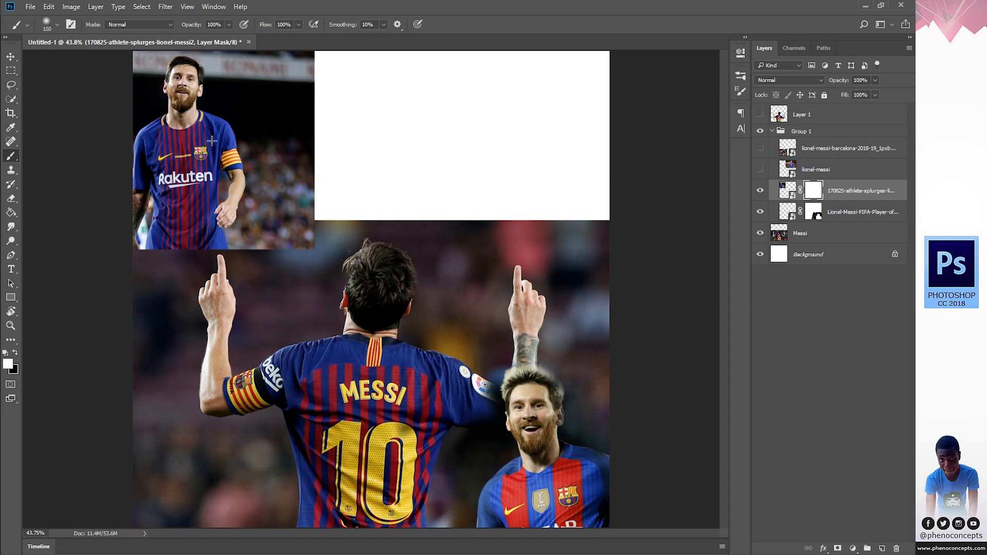
pyautogui.click(15, 352)
pyautogui.moveTo(315, 117)
pyautogui.mouseDown()
pyautogui.moveTo(289, 53)
pyautogui.moveTo(304, 53)
pyautogui.moveTo(331, 139)
pyautogui.moveTo(316, 28)
pyautogui.moveTo(269, 23)
pyautogui.moveTo(326, 169)
pyautogui.moveTo(330, 90)
pyautogui.moveTo(301, 268)
pyautogui.moveTo(284, 227)
pyautogui.moveTo(264, 223)
pyautogui.moveTo(273, 249)
pyautogui.moveTo(259, 261)
pyautogui.moveTo(235, 240)
pyautogui.moveTo(245, 263)
pyautogui.mouseUp()
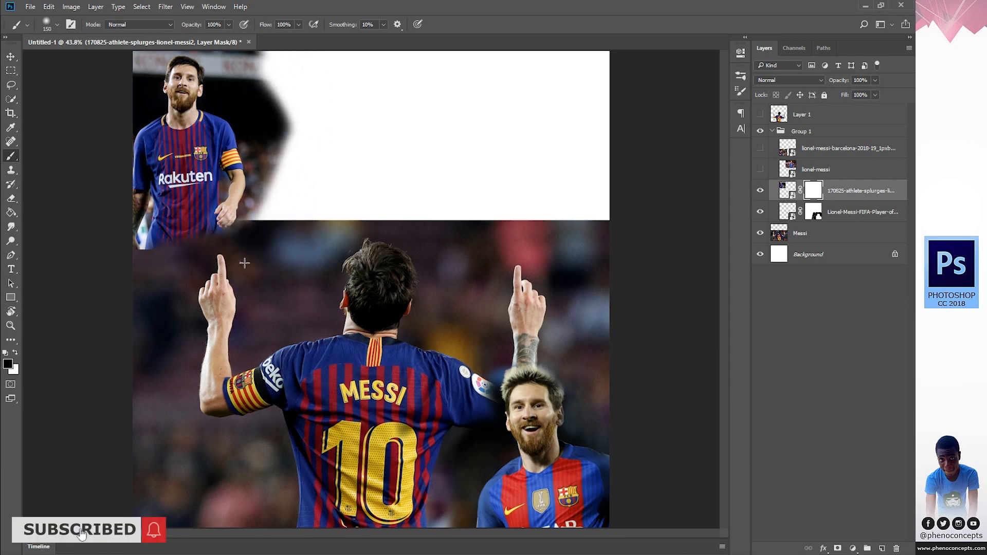
# Enlarge the brush to 401 px and fade more of the background around the upper-left player on the mask.
pyautogui.press(']')
pyautogui.press(']')
pyautogui.press(']')
pyautogui.press(']')
pyautogui.click(58, 24)
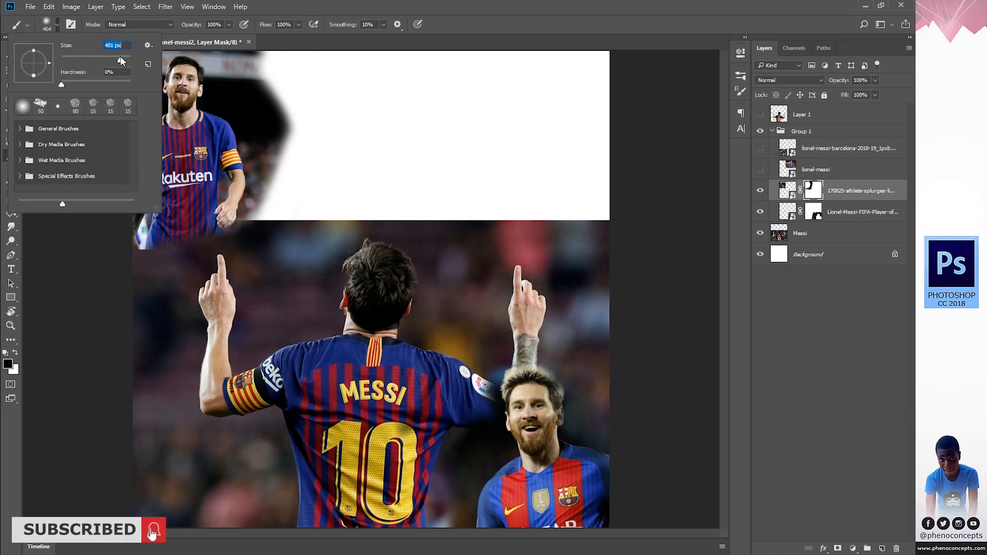
pyautogui.click(273, 137)
pyautogui.moveTo(313, 107)
pyautogui.mouseDown()
pyautogui.moveTo(254, 42)
pyautogui.moveTo(307, 175)
pyautogui.moveTo(292, 231)
pyautogui.moveTo(240, 266)
pyautogui.moveTo(159, 292)
pyautogui.moveTo(219, 269)
pyautogui.moveTo(257, 267)
pyautogui.mouseUp()
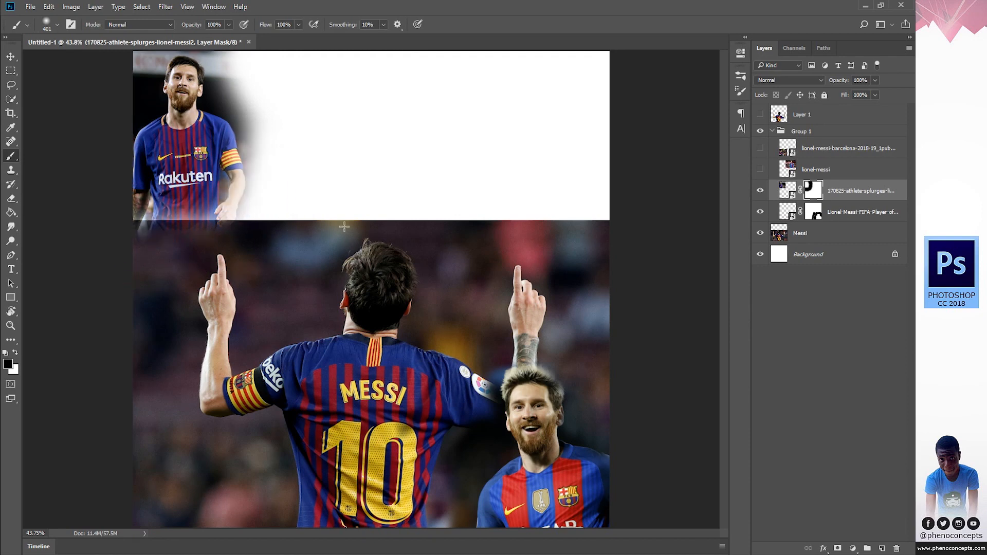
# Show the lionel-messi layer and rasterize its smart object.
pyautogui.click(761, 170)
pyautogui.click(822, 169)
pyautogui.click(444, 263)
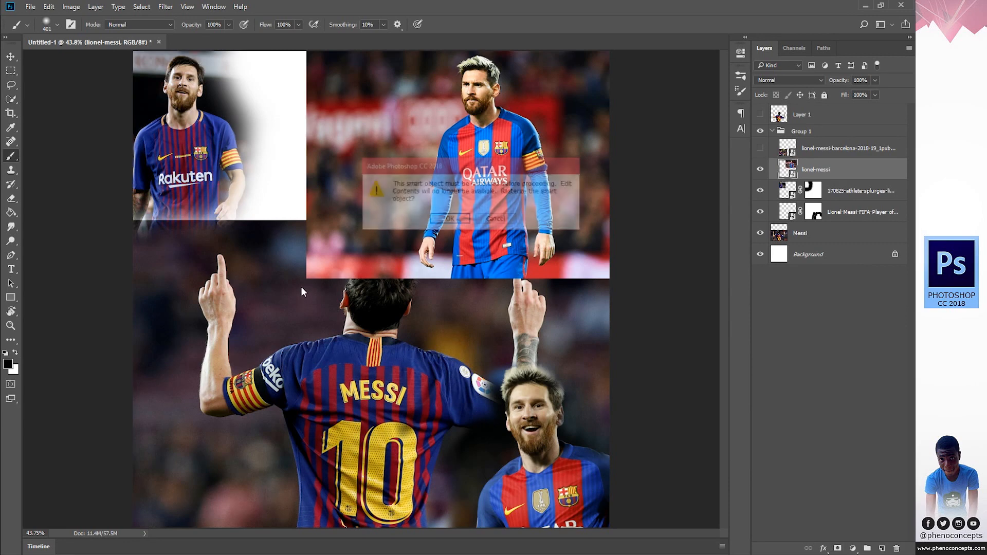
pyautogui.click(452, 218)
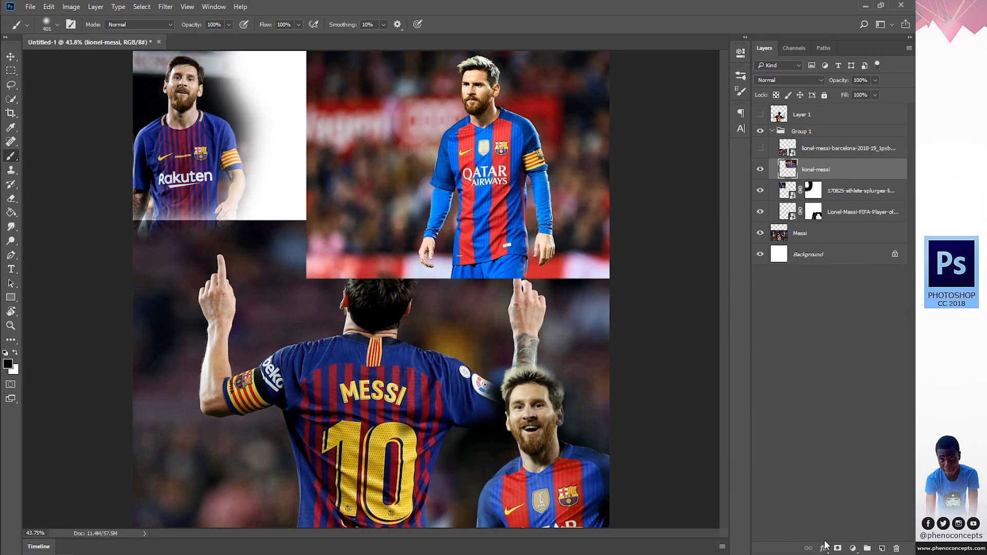
# Mask the lionel-messi layer, painting out the photo's left, lower and right background around the upper-right player.
pyautogui.click(837, 548)
pyautogui.moveTo(323, 243)
pyautogui.mouseDown()
pyautogui.moveTo(340, 216)
pyautogui.moveTo(329, 154)
pyautogui.moveTo(360, 77)
pyautogui.moveTo(322, 127)
pyautogui.moveTo(381, 268)
pyautogui.moveTo(637, 293)
pyautogui.moveTo(452, 258)
pyautogui.moveTo(634, 244)
pyautogui.moveTo(645, 148)
pyautogui.mouseUp()
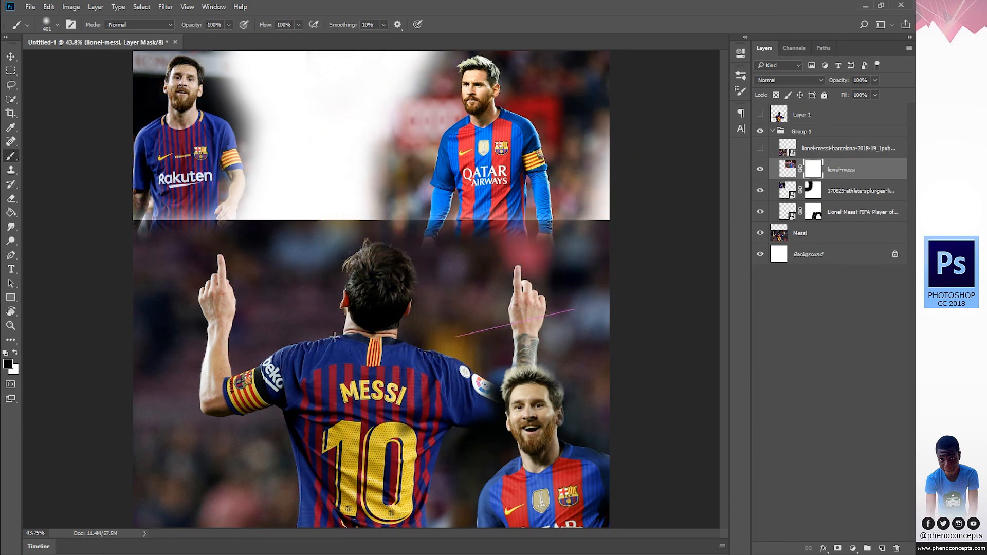
# Show the lionel-messi-barcelona-2018-19 layer, add a mask, and paint out the background above and beside the lower-left player.
pyautogui.click(761, 148)
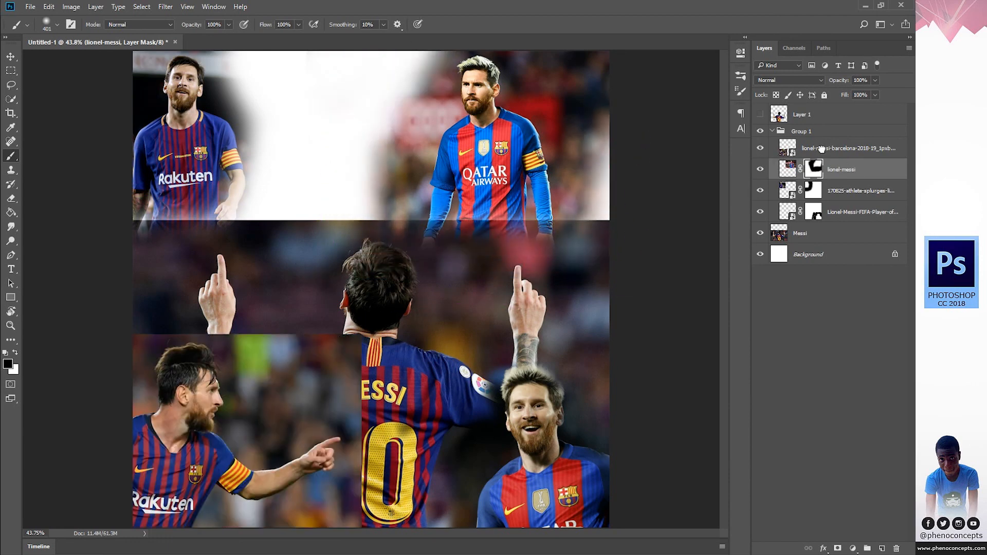
pyautogui.click(820, 148)
pyautogui.click(837, 549)
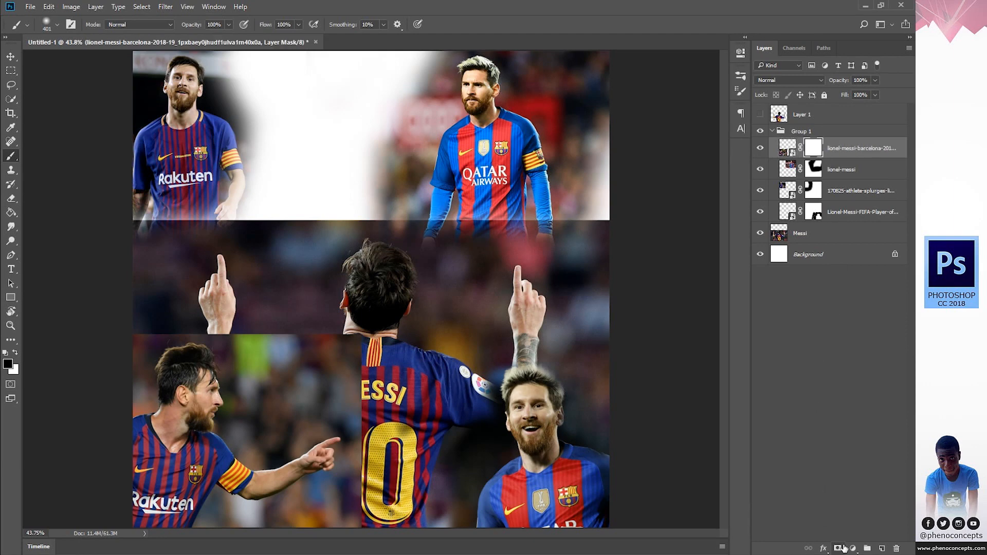
pyautogui.moveTo(381, 365)
pyautogui.mouseDown()
pyautogui.moveTo(360, 335)
pyautogui.moveTo(193, 281)
pyautogui.moveTo(216, 359)
pyautogui.moveTo(67, 403)
pyautogui.moveTo(278, 326)
pyautogui.moveTo(335, 503)
pyautogui.mouseUp()
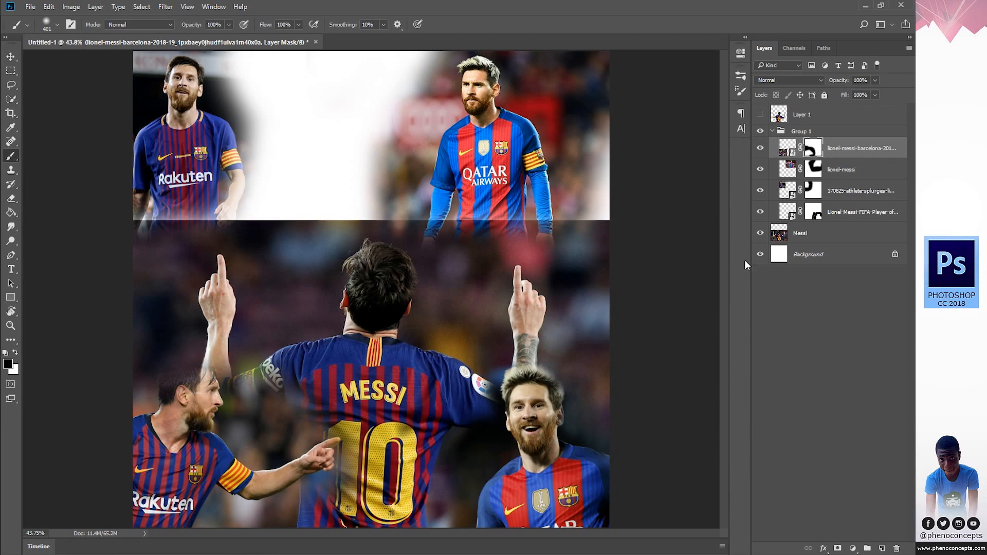
pyautogui.click(817, 288)
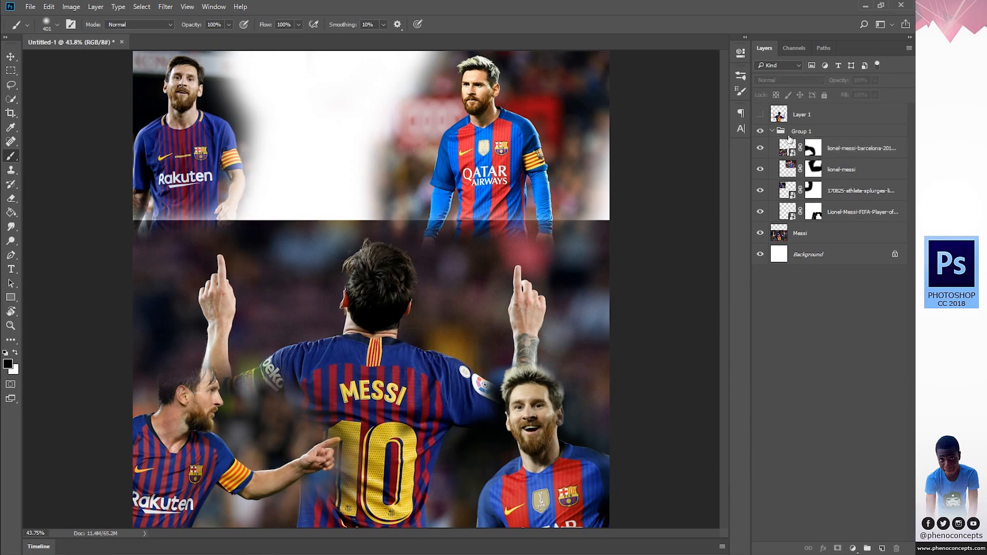
# Move the Messi layer into Group 1 and place it at the bottom of the group's layer stack.
pyautogui.click(772, 133)
pyautogui.click(799, 131)
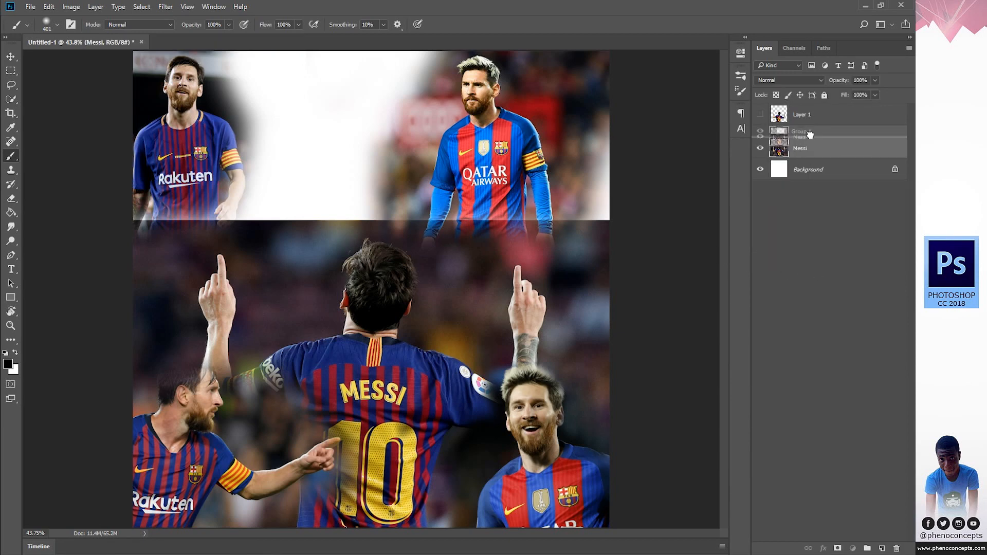
pyautogui.moveTo(808, 150); pyautogui.dragTo(811, 136)
pyautogui.click(771, 133)
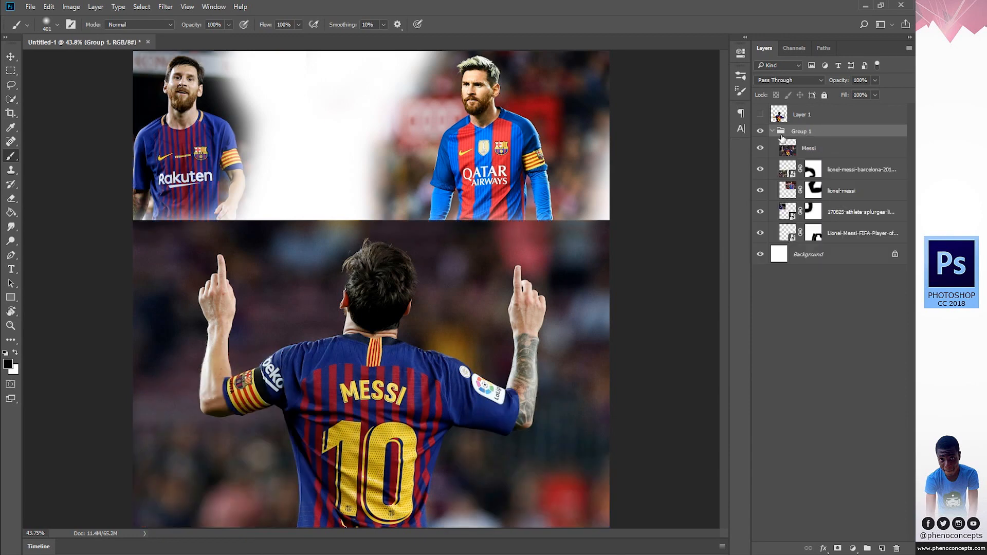
pyautogui.click(836, 150)
pyautogui.moveTo(836, 239); pyautogui.dragTo(836, 242)
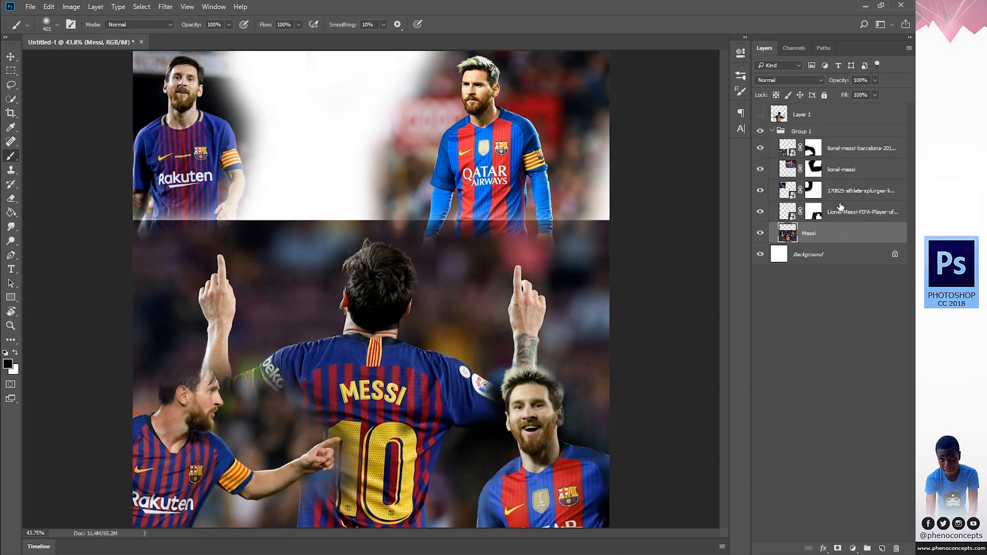
# Add a Hue/Saturation adjustment above the photo layers in Group 1 and strongly reduce the saturation, keeping a faint trace of color.
pyautogui.click(832, 153)
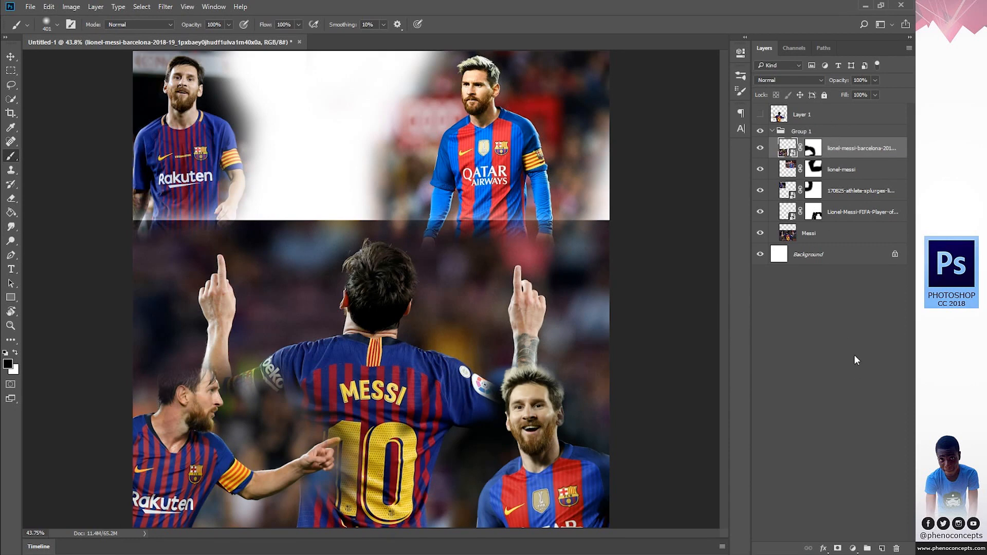
pyautogui.click(853, 548)
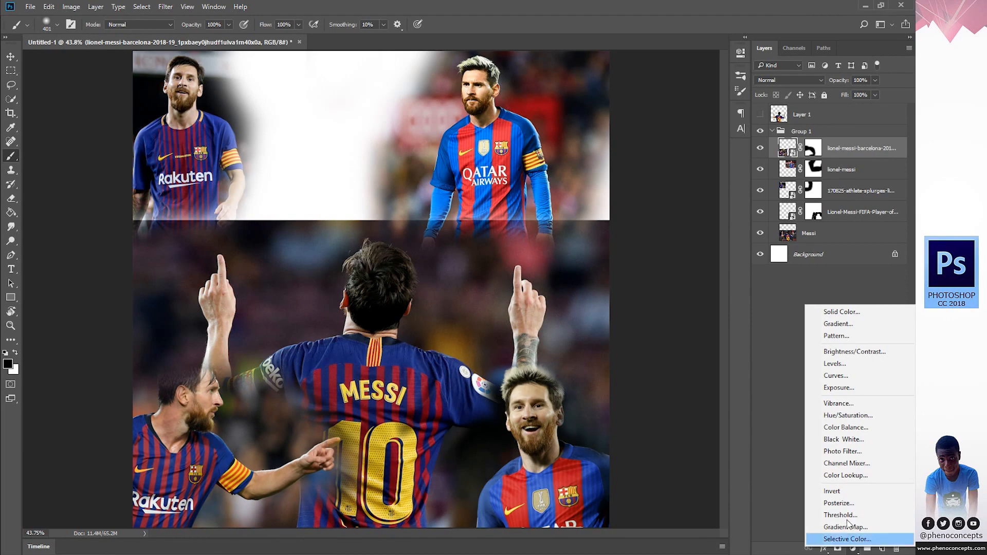
pyautogui.click(848, 415)
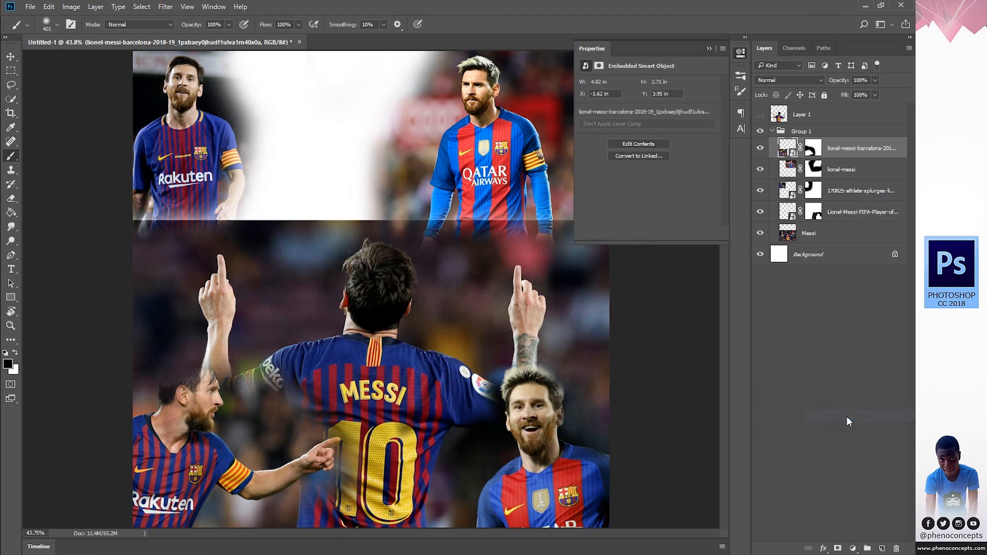
pyautogui.moveTo(607, 143); pyautogui.dragTo(574, 145)
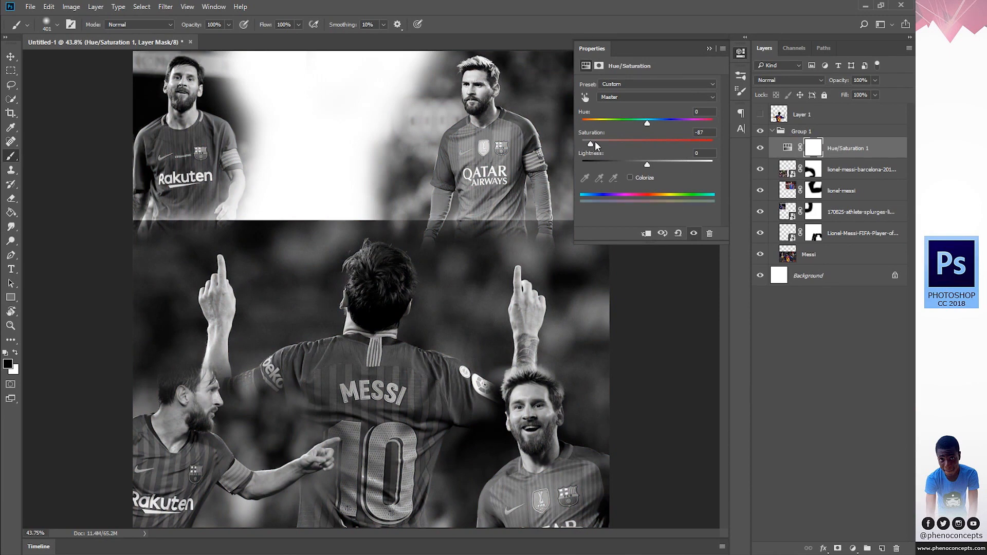
pyautogui.moveTo(594, 141)
pyautogui.mouseDown()
pyautogui.moveTo(559, 143)
pyautogui.moveTo(615, 149)
pyautogui.moveTo(584, 147)
pyautogui.mouseUp()
pyautogui.write('-90')
pyautogui.click(742, 53)
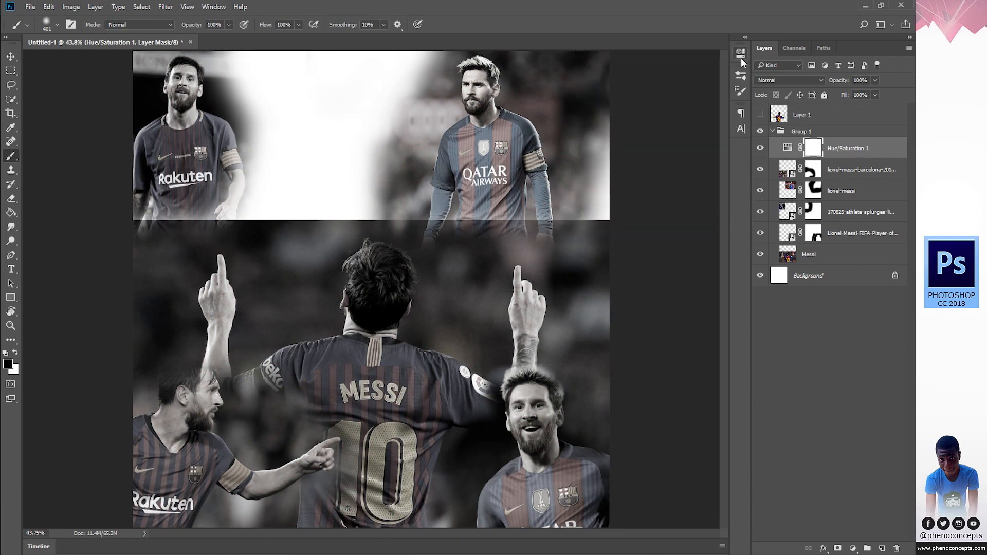
# Collapse Group 1 and show Layer 1, the full-color cut-out of the rear-view player.
pyautogui.click(779, 132)
pyautogui.click(772, 131)
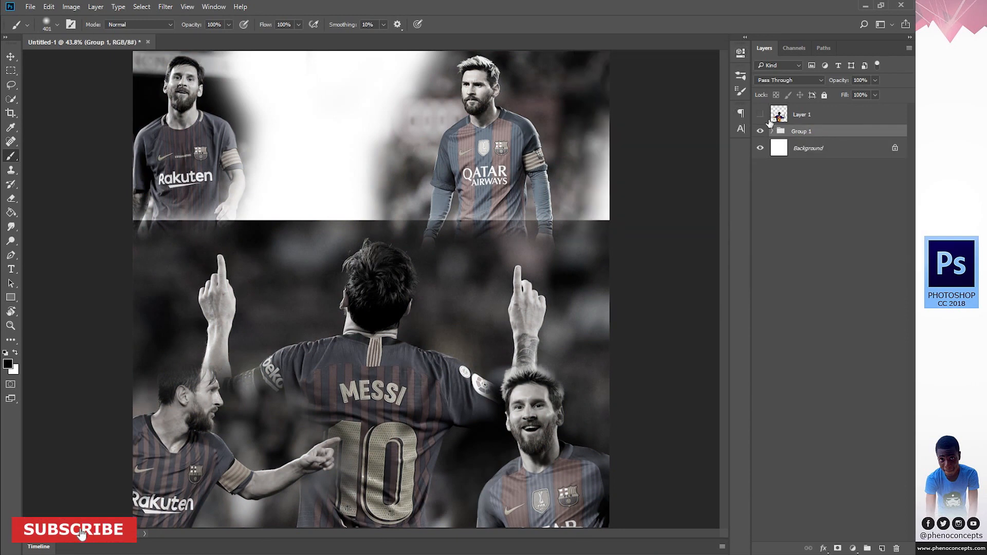
pyautogui.click(759, 114)
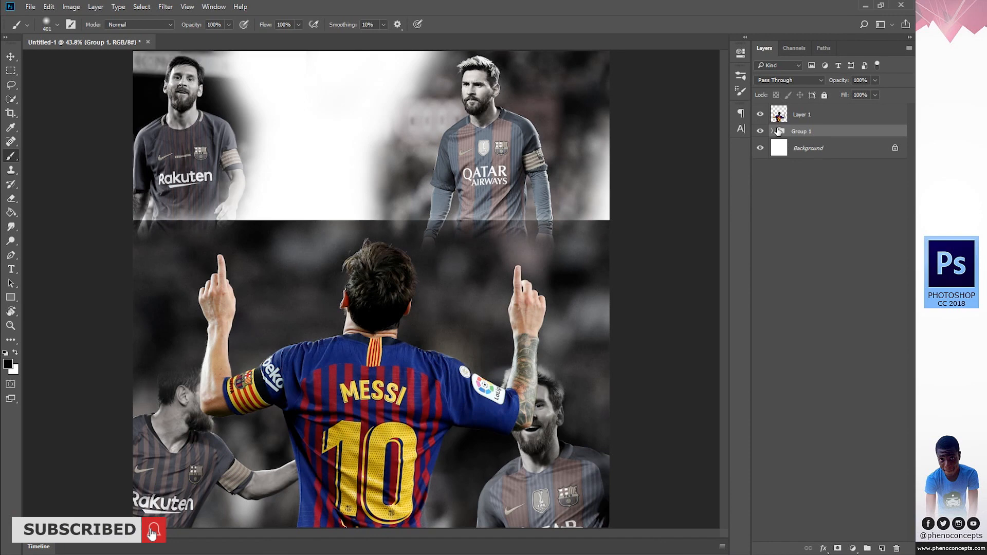
# Shift the lower-left player down and left and the lower-right player down and right, clear of the central figure.
pyautogui.click(772, 131)
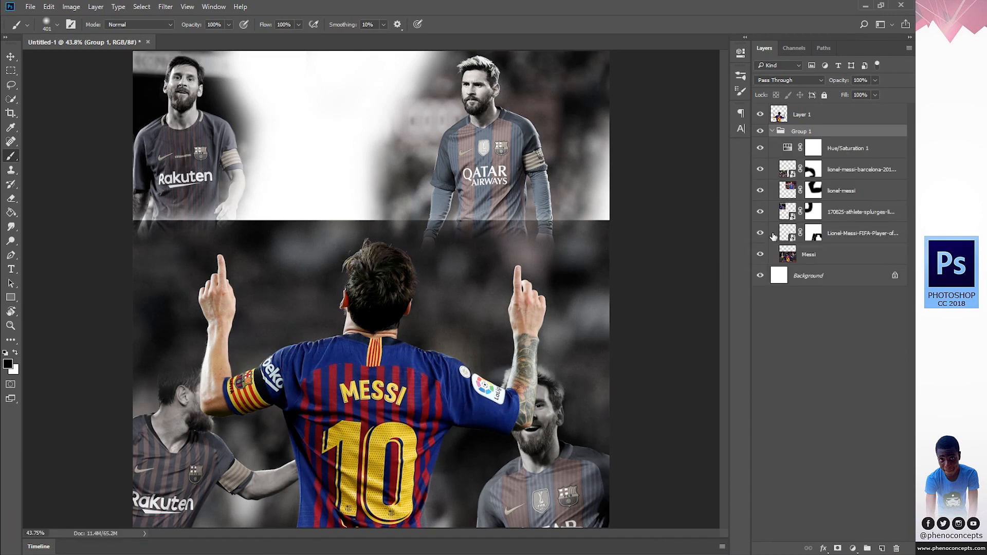
pyautogui.click(834, 215)
pyautogui.press('v')
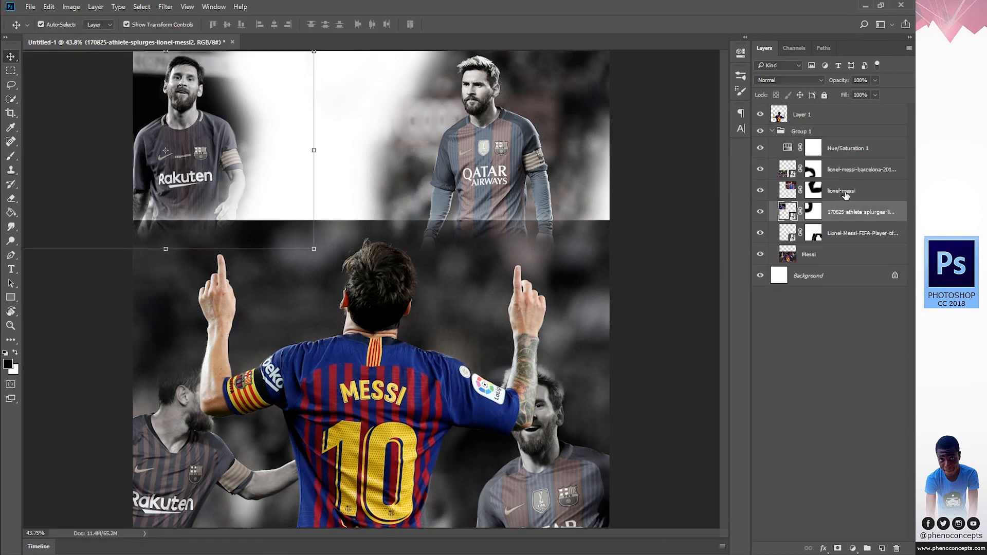
pyautogui.click(845, 195)
pyautogui.click(851, 171)
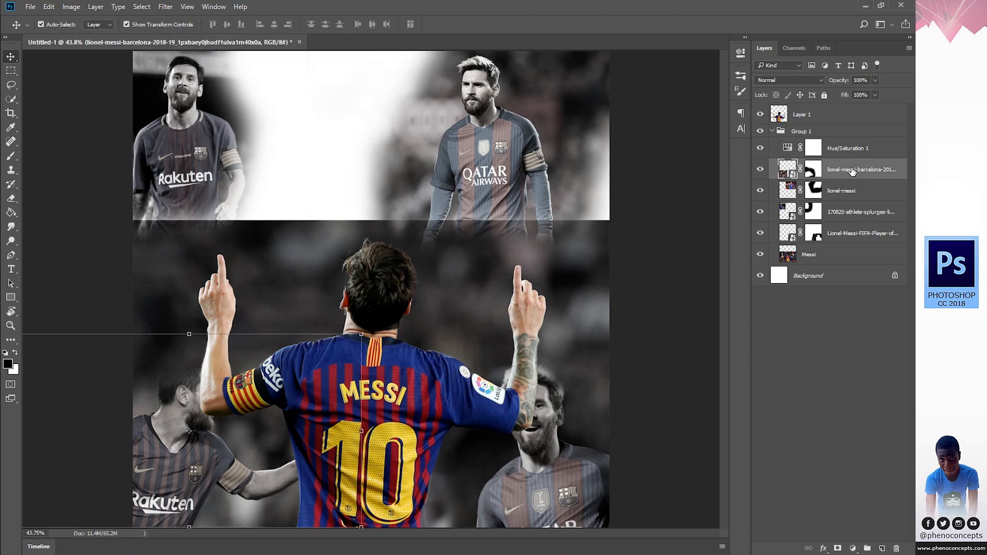
pyautogui.click(847, 236)
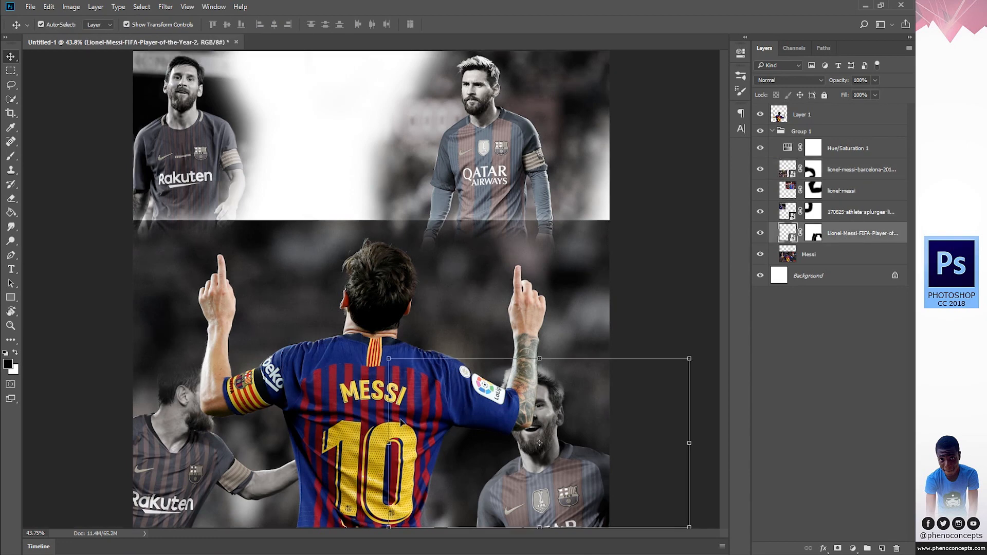
pyautogui.click(192, 454)
pyautogui.moveTo(182, 475); pyautogui.dragTo(171, 505)
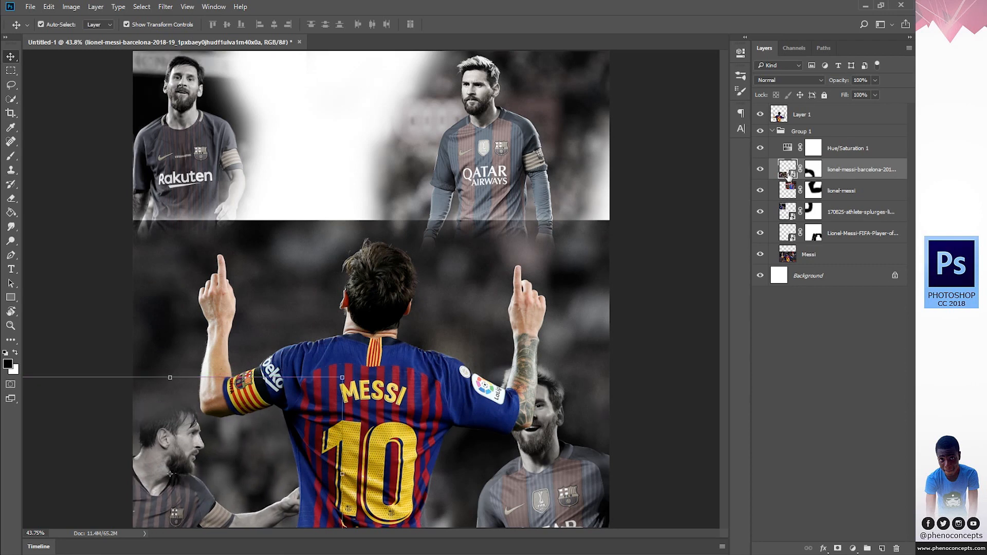
pyautogui.moveTo(564, 469); pyautogui.dragTo(604, 462)
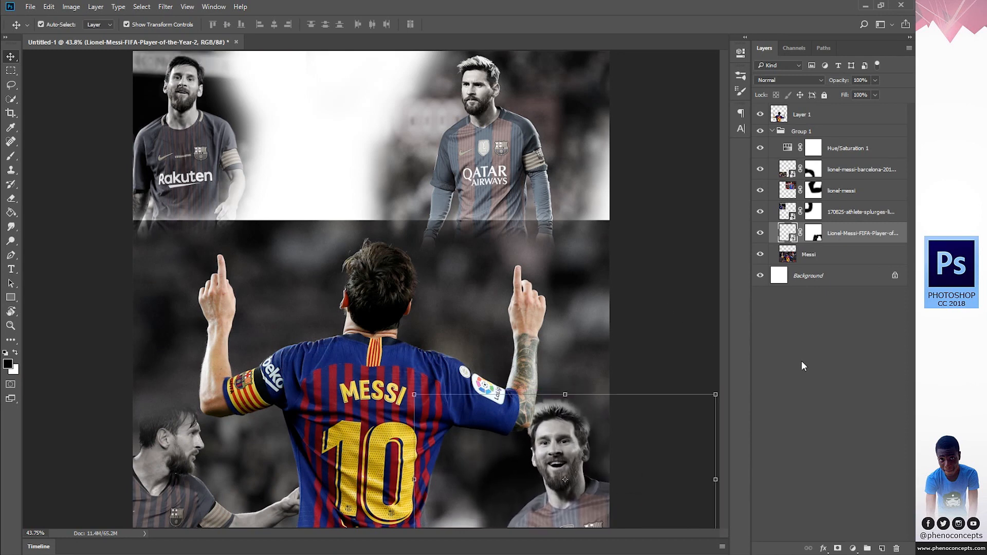
pyautogui.keyDown('ctrl'); pyautogui.click(806, 341); pyautogui.keyUp('ctrl')
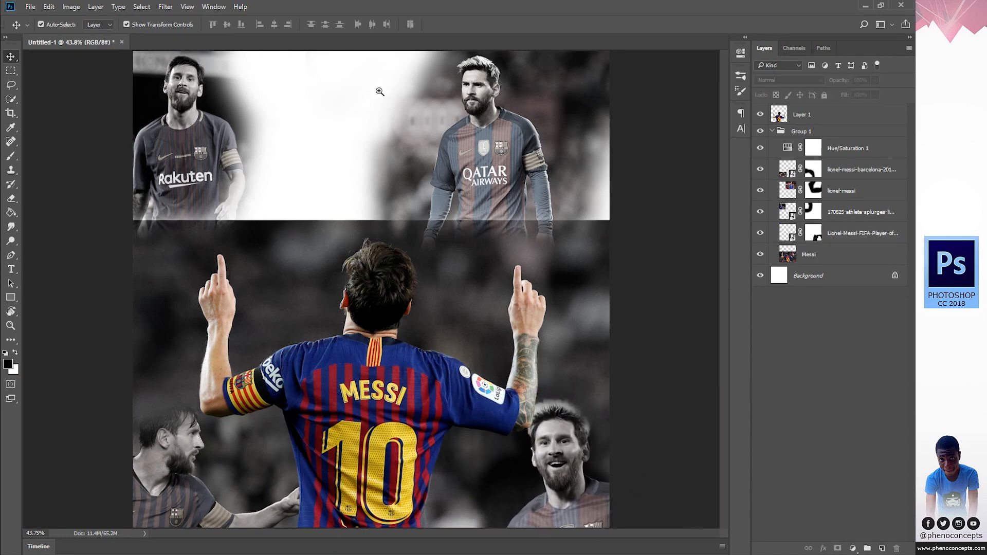
# Place the lionel-messi-alaves photo from the Desktop folder, scaled to about 78%, at the canvas's upper center.
pyautogui.press('z')
pyautogui.keyDown('alt'); pyautogui.click(395, 263); pyautogui.keyUp('alt')
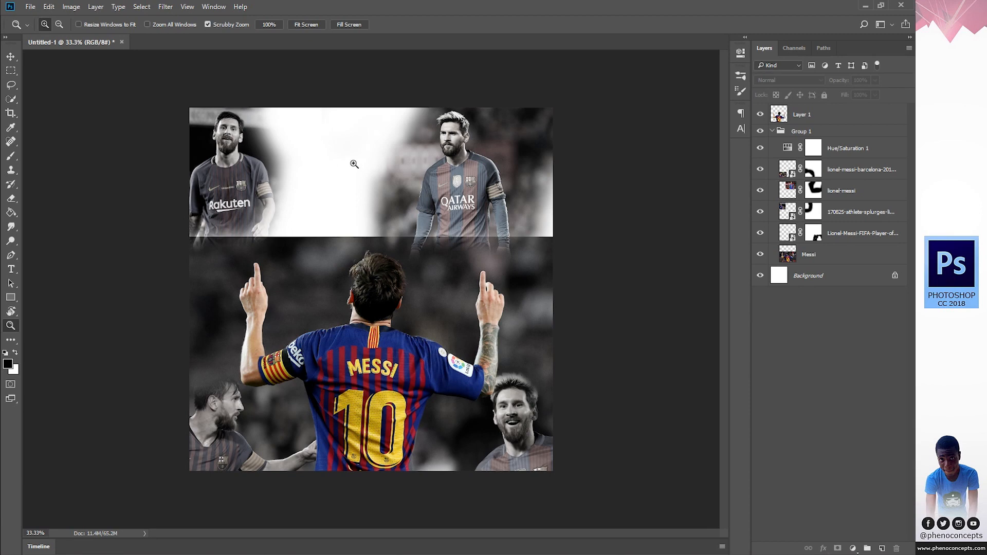
pyautogui.click(124, 545)
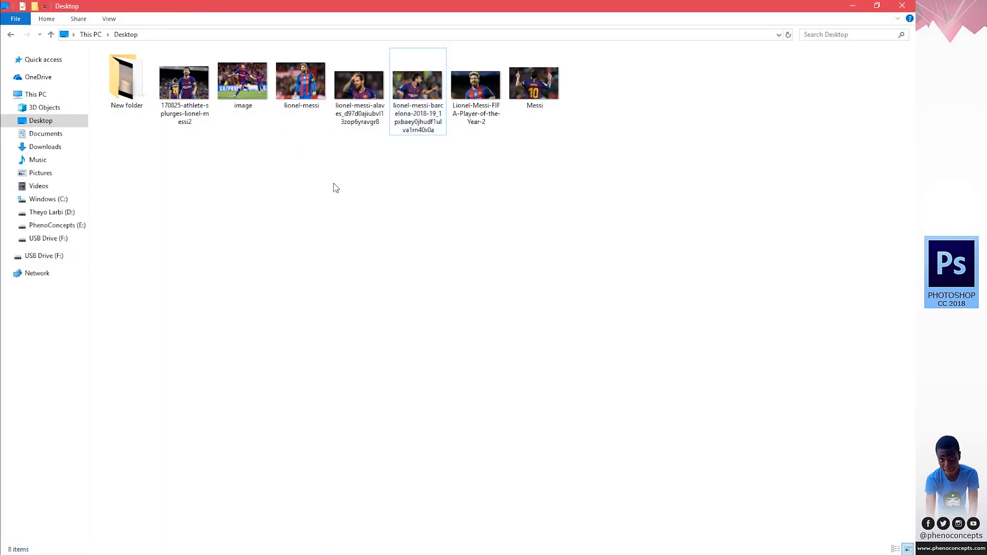
pyautogui.moveTo(360, 83); pyautogui.dragTo(347, 186)
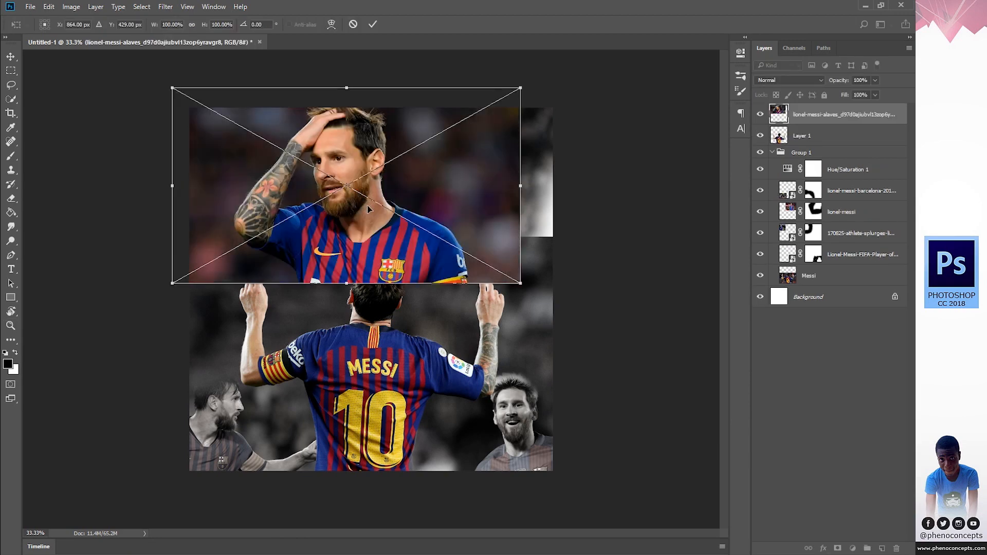
pyautogui.moveTo(522, 286); pyautogui.dragTo(485, 263)
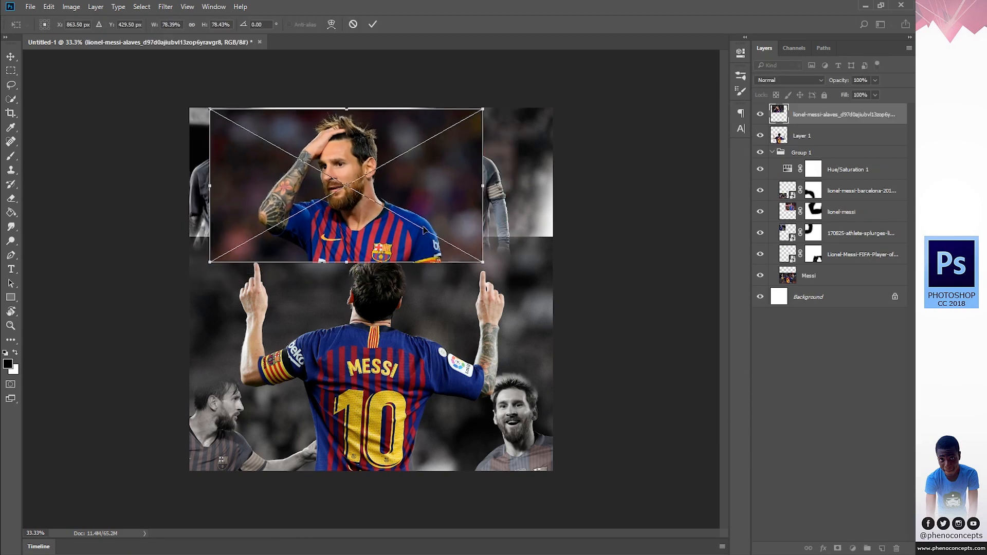
pyautogui.moveTo(214, 112); pyautogui.dragTo(205, 106)
pyautogui.press('Return')
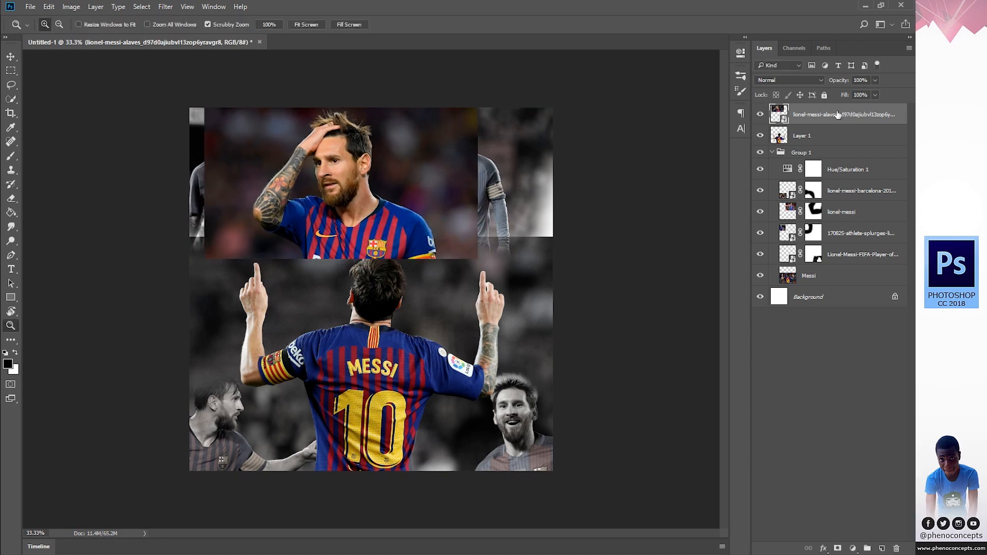
# Move the lionel-messi-alaves layer below Hue/Saturation 1 in Group 1, add a mask, and paint out the photo's background edges.
pyautogui.moveTo(839, 115); pyautogui.dragTo(823, 180)
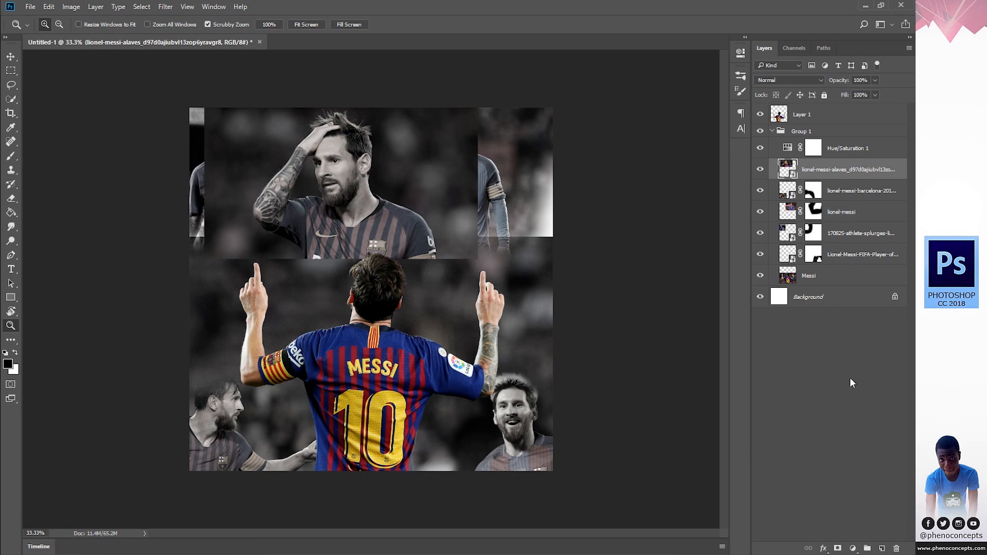
pyautogui.click(837, 547)
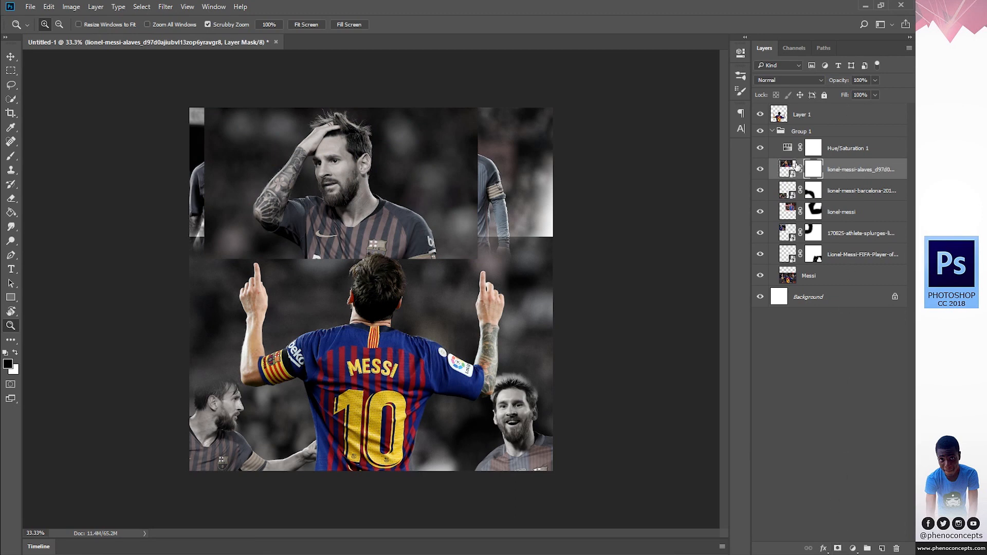
pyautogui.press('b')
pyautogui.moveTo(477, 120)
pyautogui.mouseDown()
pyautogui.moveTo(453, 163)
pyautogui.moveTo(487, 102)
pyautogui.moveTo(497, 258)
pyautogui.moveTo(475, 223)
pyautogui.moveTo(300, 323)
pyautogui.moveTo(322, 297)
pyautogui.moveTo(463, 268)
pyautogui.moveTo(251, 299)
pyautogui.moveTo(242, 279)
pyautogui.moveTo(352, 299)
pyautogui.moveTo(300, 285)
pyautogui.moveTo(194, 212)
pyautogui.moveTo(192, 82)
pyautogui.moveTo(262, 83)
pyautogui.moveTo(209, 248)
pyautogui.moveTo(253, 81)
pyautogui.moveTo(211, 211)
pyautogui.mouseUp()
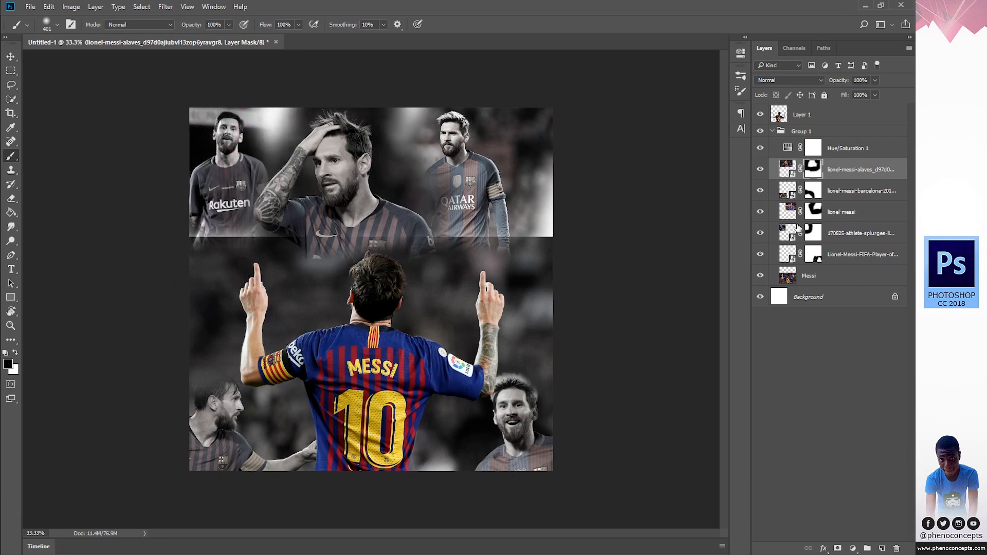
# Enlarge the Messi layer at the bottom of Group 1 to about 164% and position it to cover the whole canvas.
pyautogui.click(817, 279)
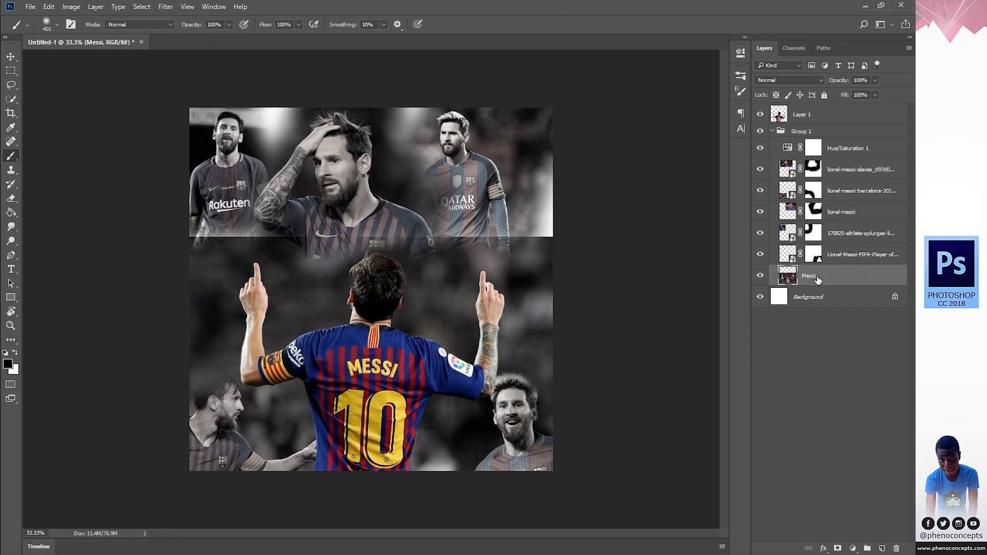
pyautogui.press('v')
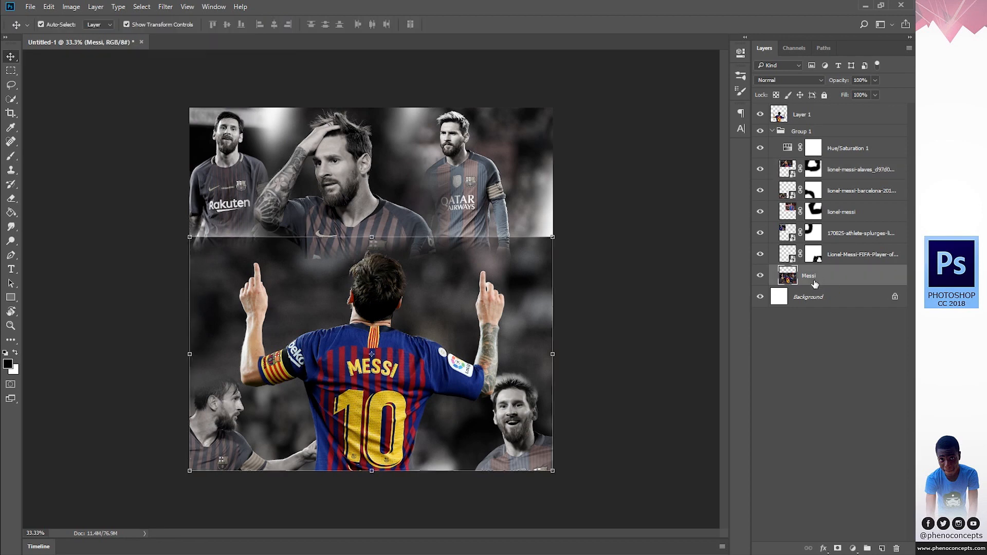
pyautogui.click(760, 276)
pyautogui.click(760, 276)
pyautogui.moveTo(551, 237); pyautogui.dragTo(656, 150)
pyautogui.moveTo(530, 308); pyautogui.dragTo(504, 272)
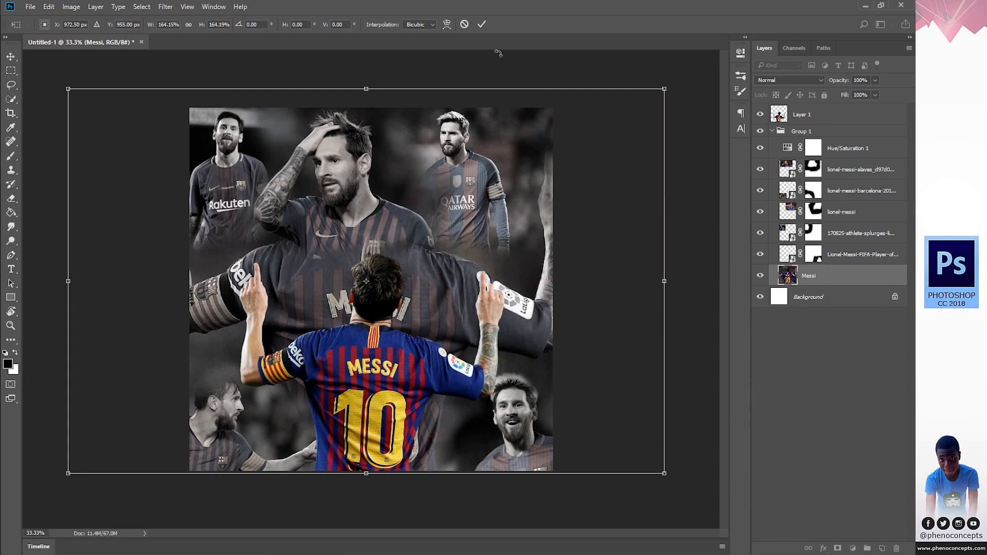
pyautogui.click(479, 25)
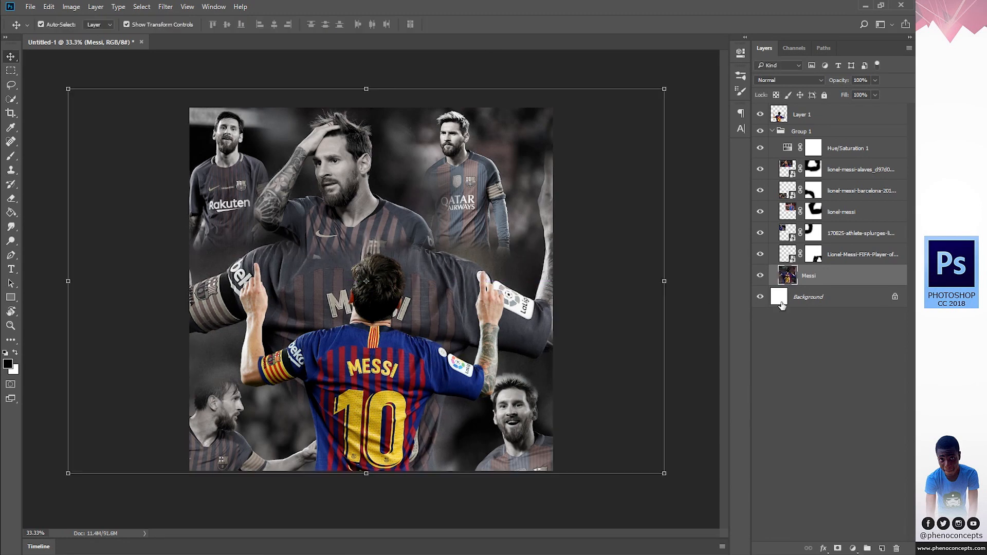
# Apply a Gaussian Blur with a 10-pixel radius to the Messi layer at the bottom of Group 1.
pyautogui.click(165, 7)
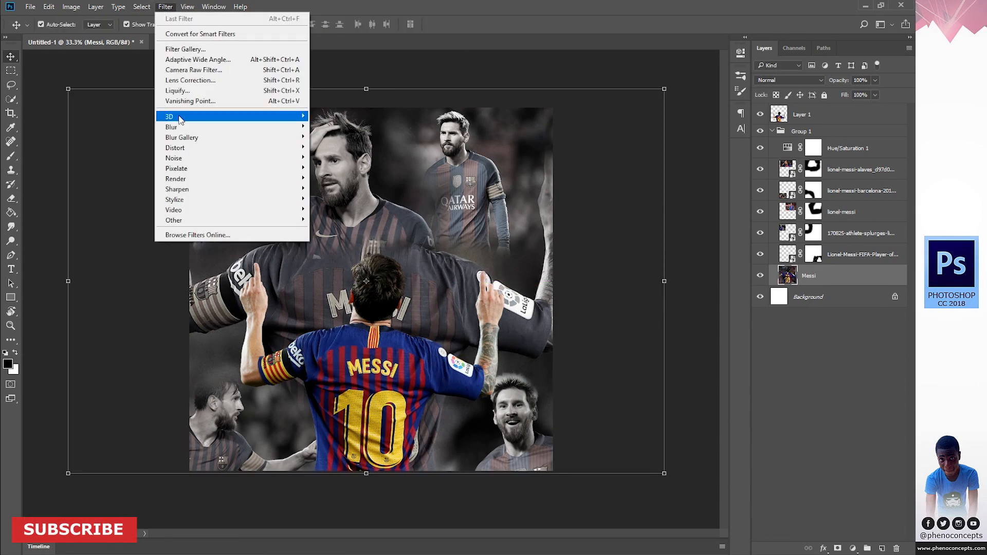
pyautogui.moveTo(183, 128)
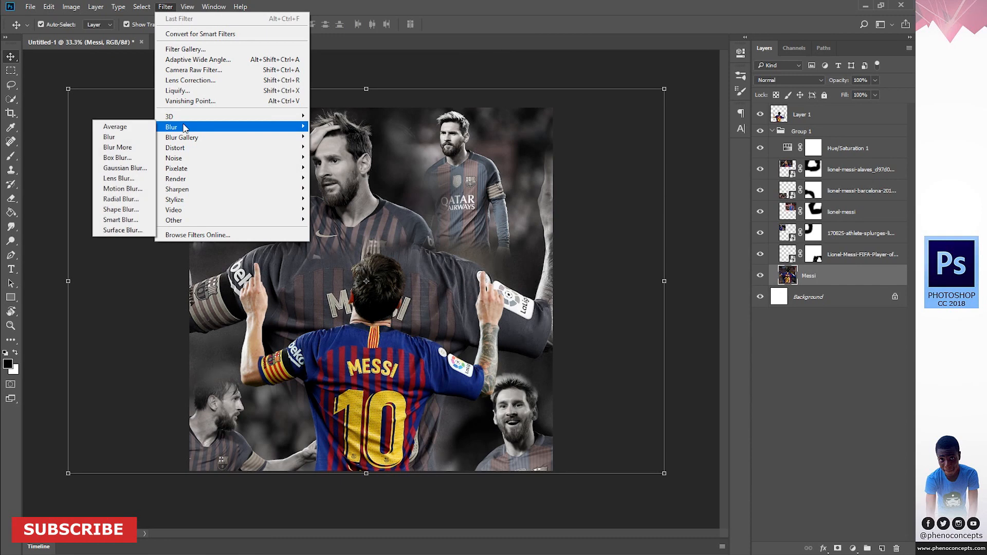
pyautogui.click(125, 168)
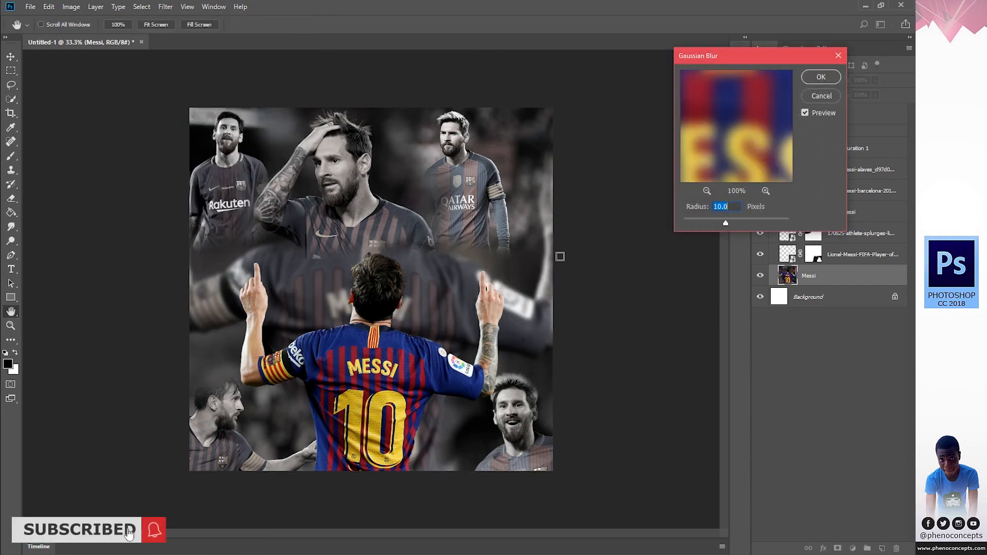
pyautogui.click(821, 77)
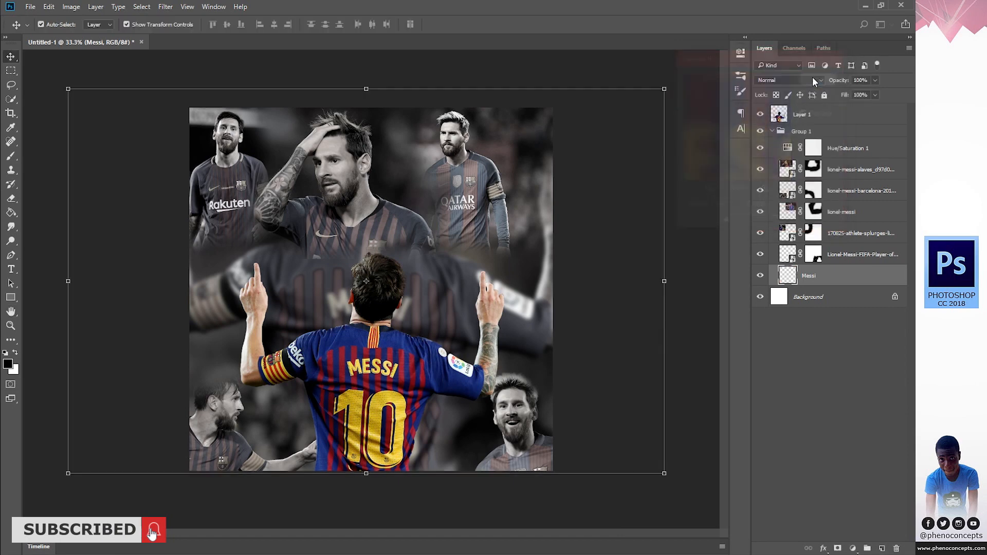
pyautogui.click(859, 347)
# Enlarge the rear-view player on Layer 1 to about 129% and move it up so its lower edge meets the canvas's bottom.
pyautogui.click(808, 124)
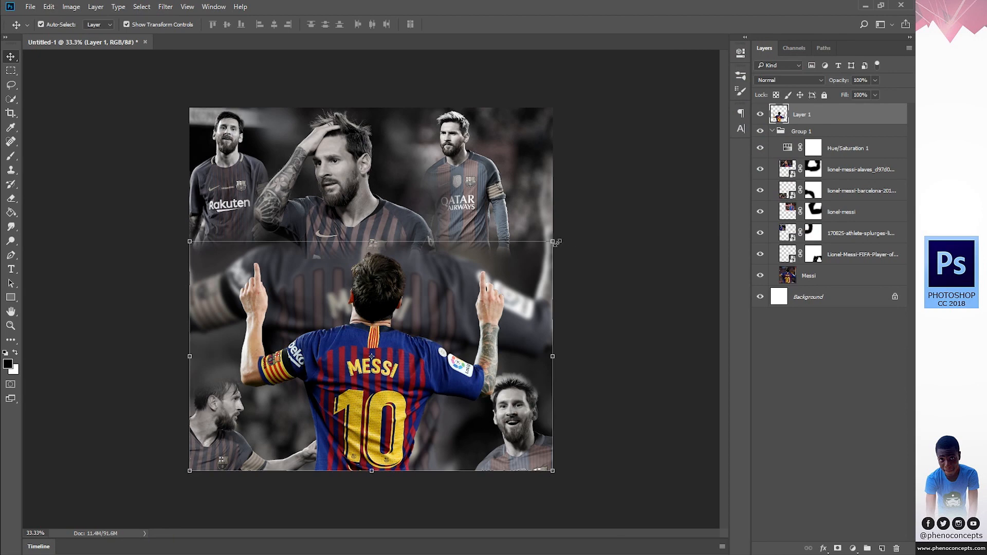
pyautogui.moveTo(555, 241); pyautogui.dragTo(606, 207)
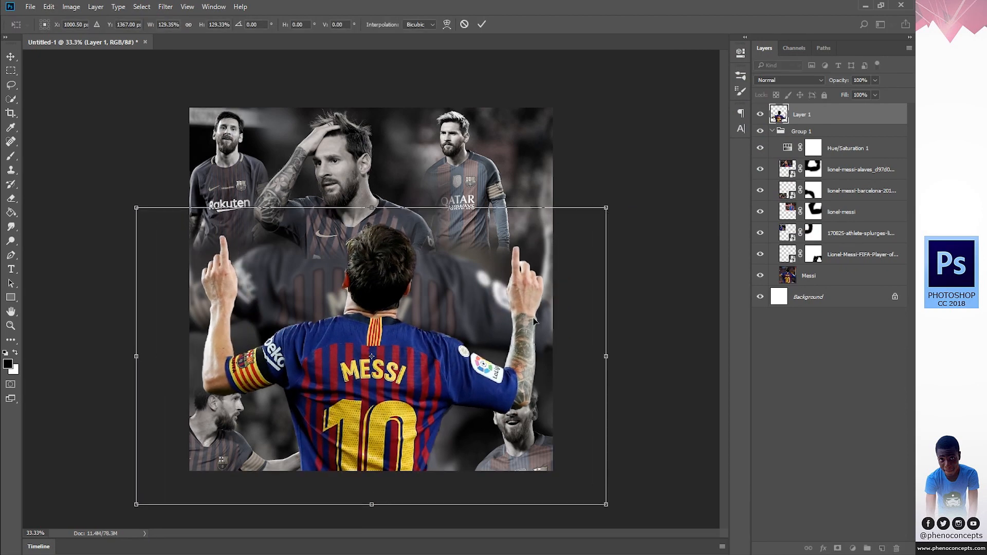
pyautogui.moveTo(445, 371); pyautogui.dragTo(459, 316)
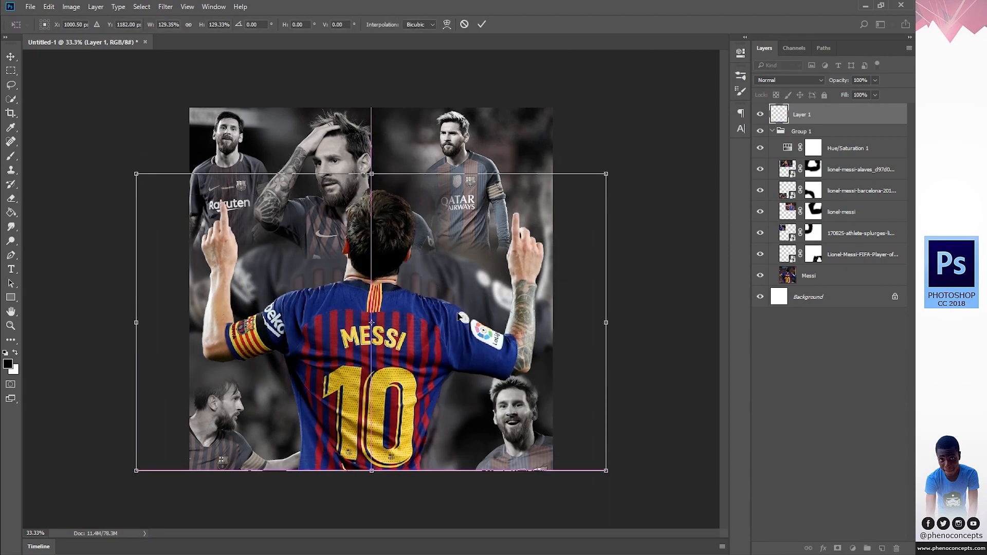
pyautogui.click(481, 24)
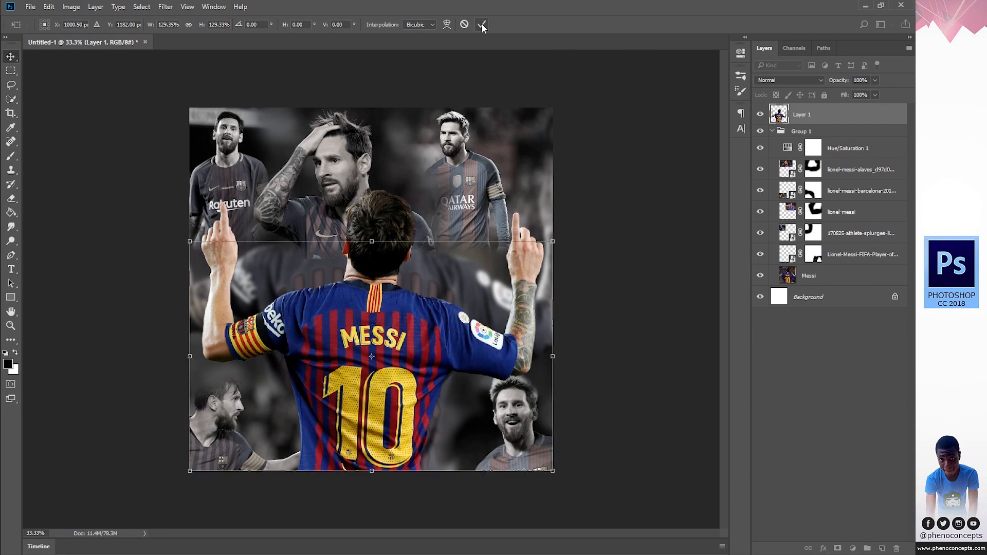
pyautogui.click(879, 424)
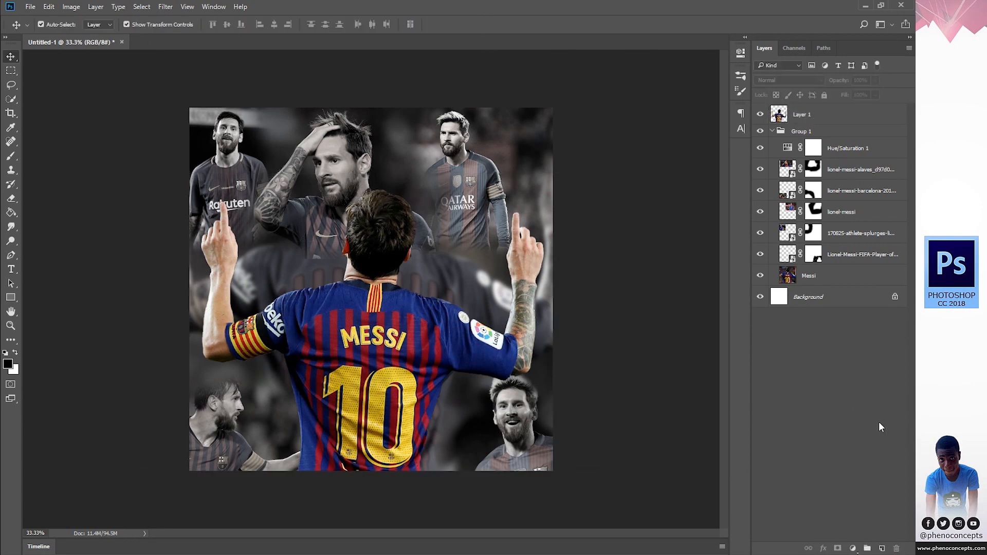
# Add a Solid Color fill layer in dark blue, 0a1852, above Hue/Saturation 1 in Group 1.
pyautogui.click(866, 149)
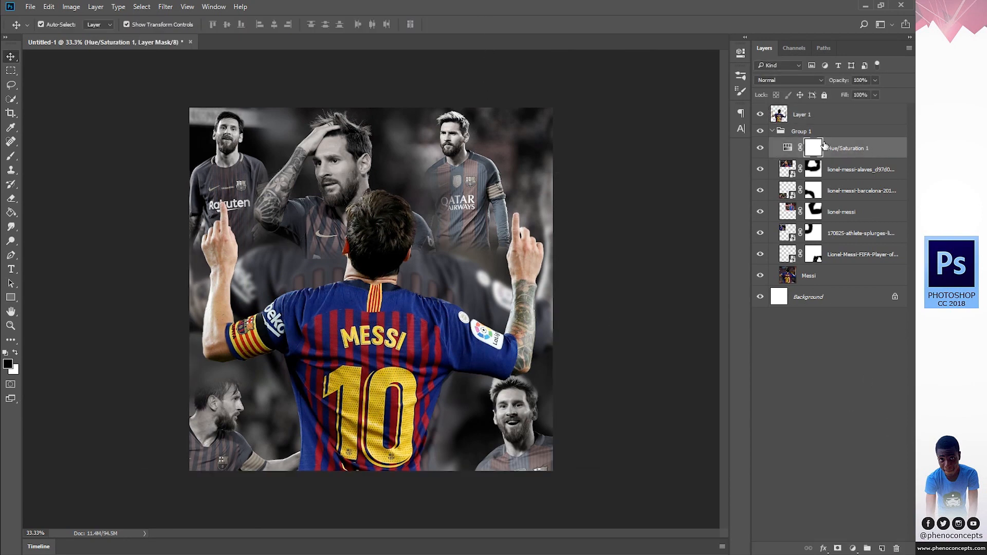
pyautogui.click(760, 148)
pyautogui.click(760, 148)
pyautogui.click(853, 548)
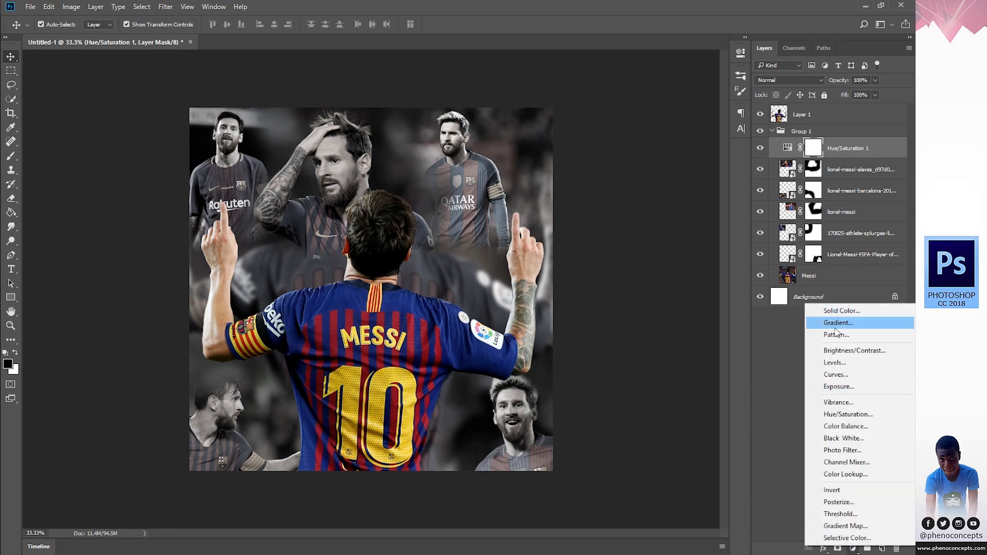
pyautogui.click(846, 314)
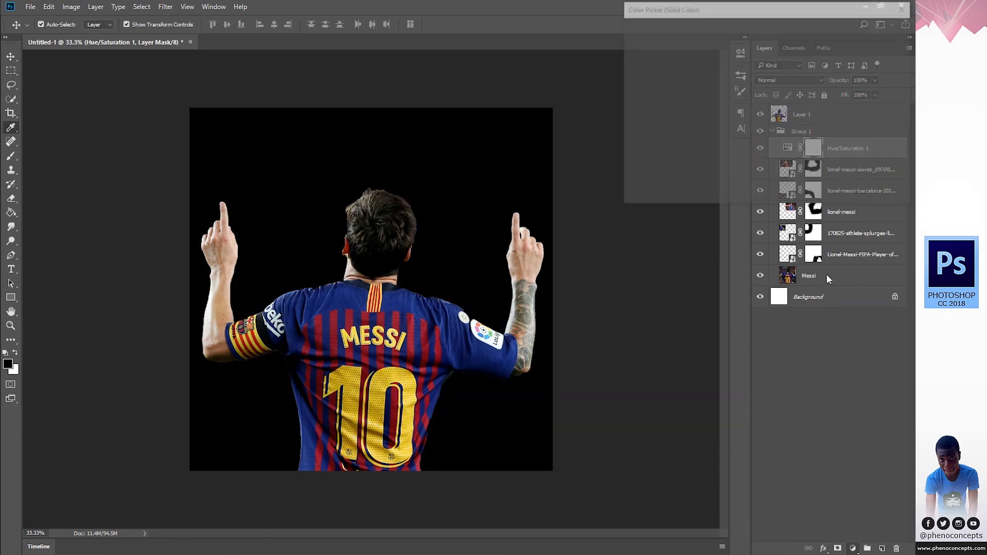
pyautogui.moveTo(689, 125)
pyautogui.mouseDown()
pyautogui.moveTo(757, 102)
pyautogui.moveTo(768, 111)
pyautogui.moveTo(763, 120)
pyautogui.mouseUp()
pyautogui.click(779, 91)
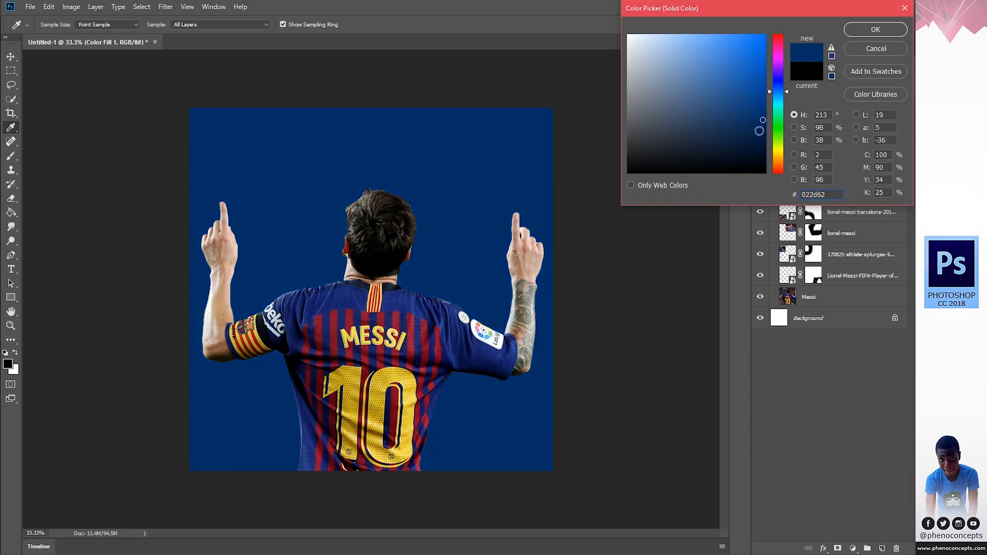
pyautogui.moveTo(447, 310); pyautogui.dragTo(447, 313)
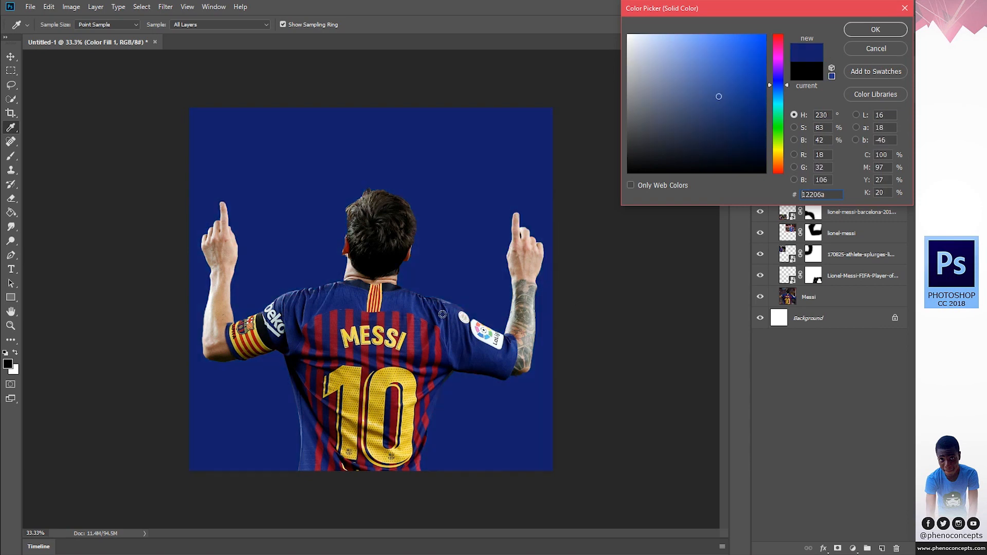
pyautogui.moveTo(732, 119); pyautogui.dragTo(748, 129)
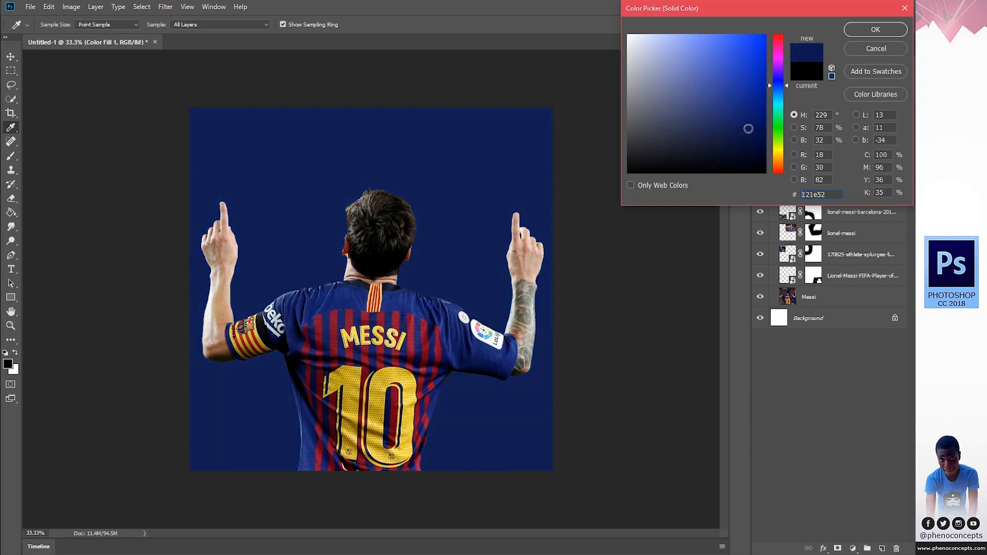
pyautogui.click(856, 31)
# Set the blending mode of the blue Color Fill 1 layer to Color.
pyautogui.click(774, 81)
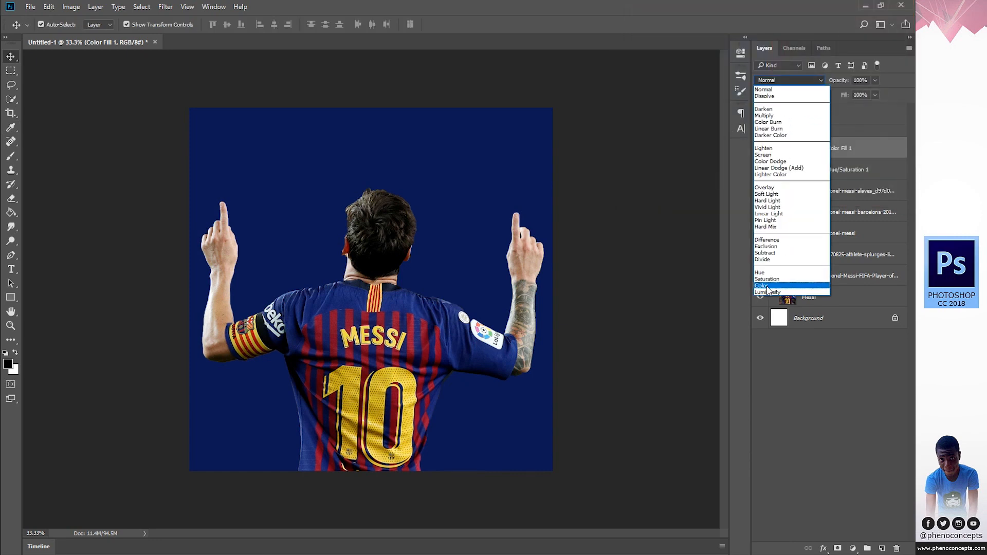
pyautogui.click(761, 286)
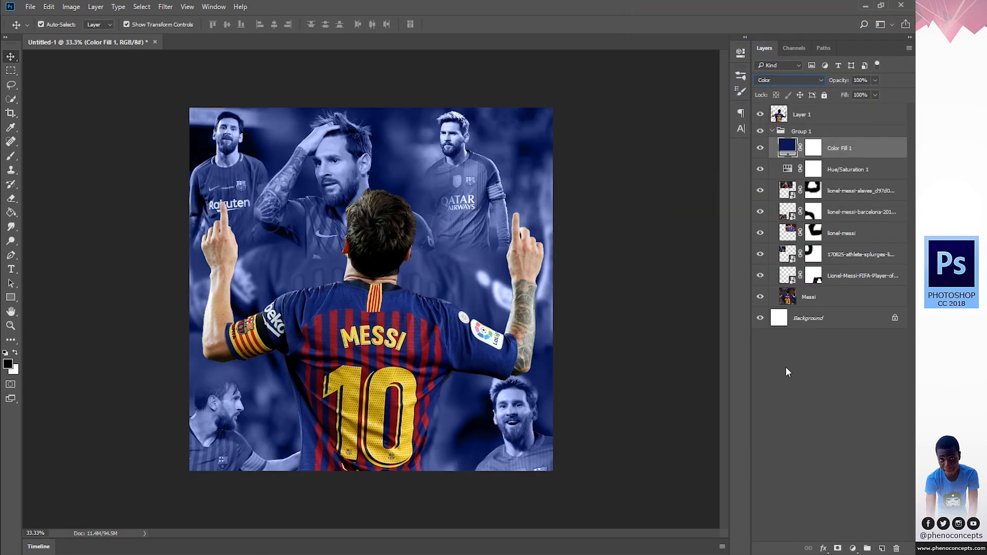
pyautogui.click(828, 390)
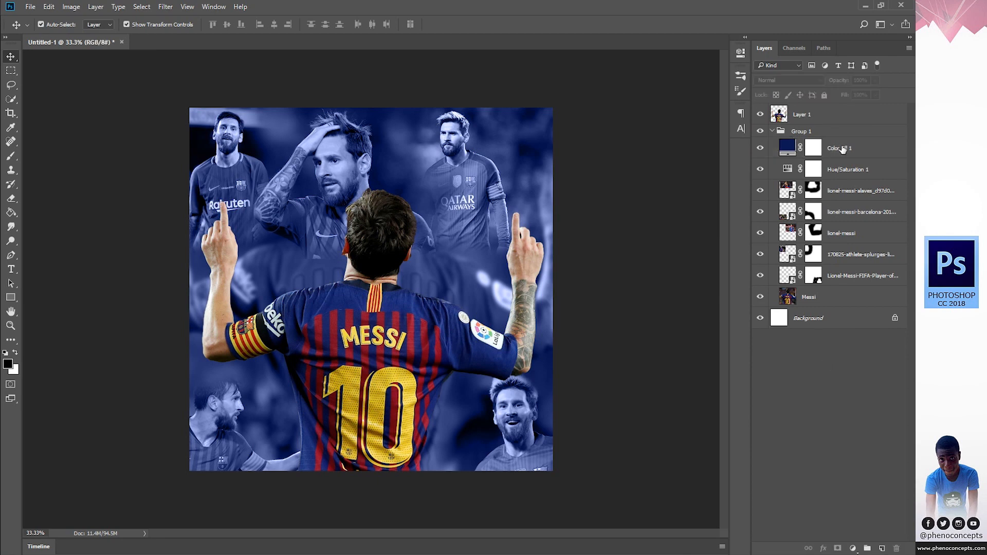
# Change the Color Fill 1 layer's color to a darker, less saturated navy.
pyautogui.doubleClick(785, 147)
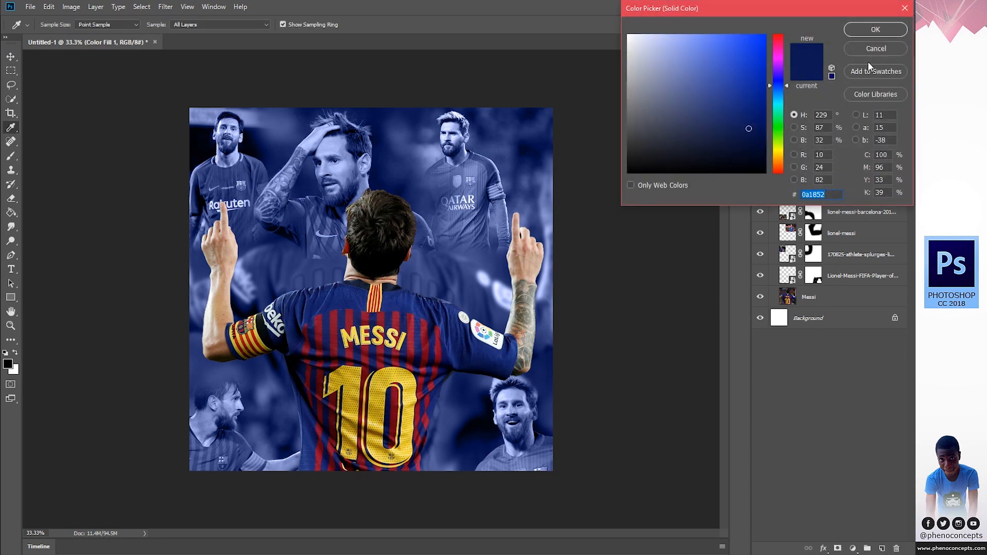
pyautogui.click(877, 49)
pyautogui.doubleClick(785, 148)
pyautogui.click(752, 150)
pyautogui.moveTo(752, 153); pyautogui.dragTo(744, 155)
pyautogui.click(860, 30)
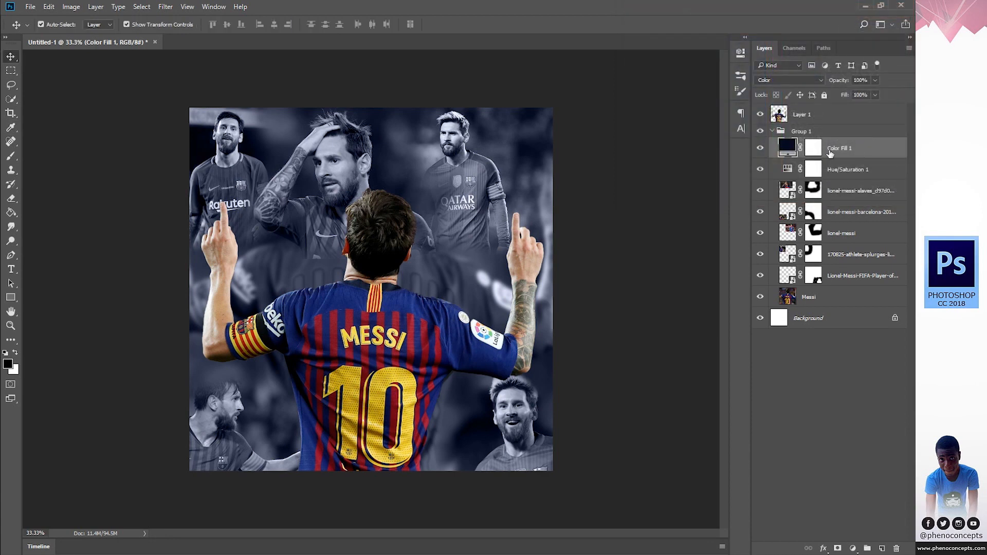
# Add a black-to-transparent Gradient Fill layer above Color Fill 1, with Radial style and Reverse enabled.
pyautogui.click(853, 549)
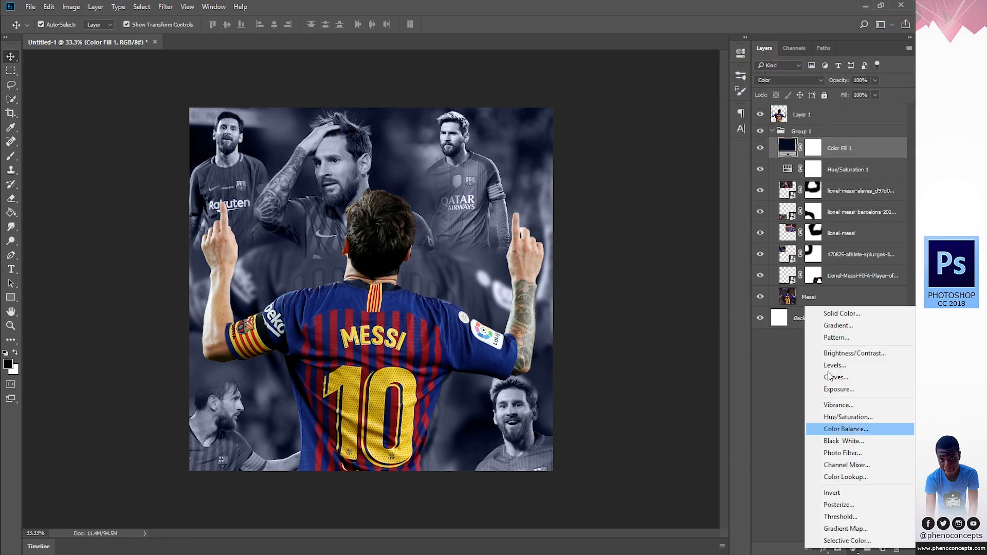
pyautogui.press('Escape')
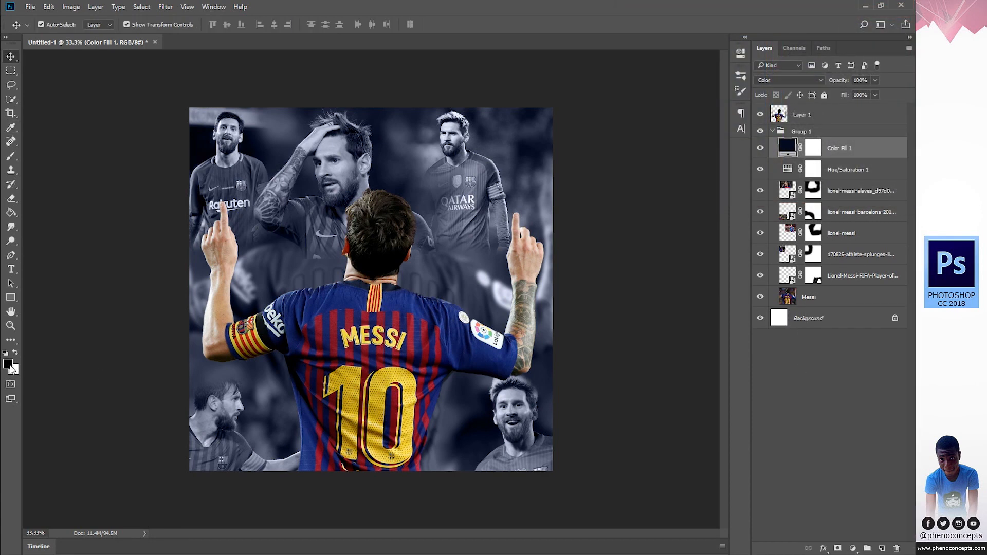
pyautogui.click(853, 549)
pyautogui.click(838, 322)
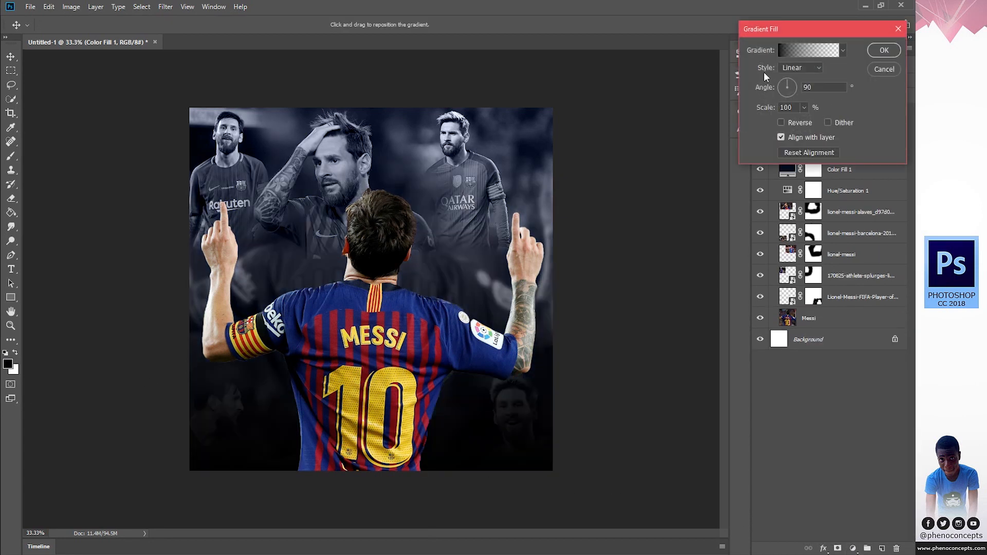
pyautogui.click(800, 67)
pyautogui.click(789, 86)
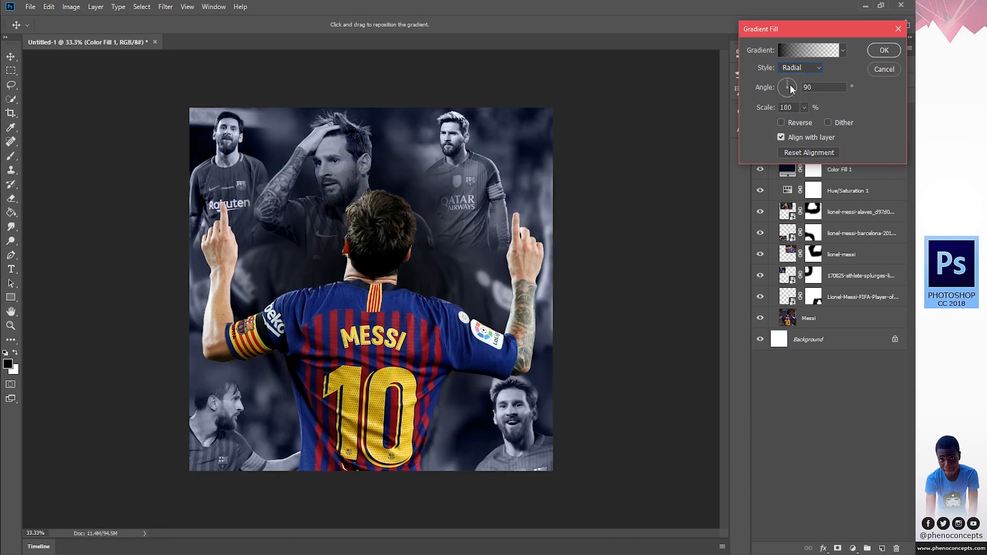
pyautogui.click(781, 122)
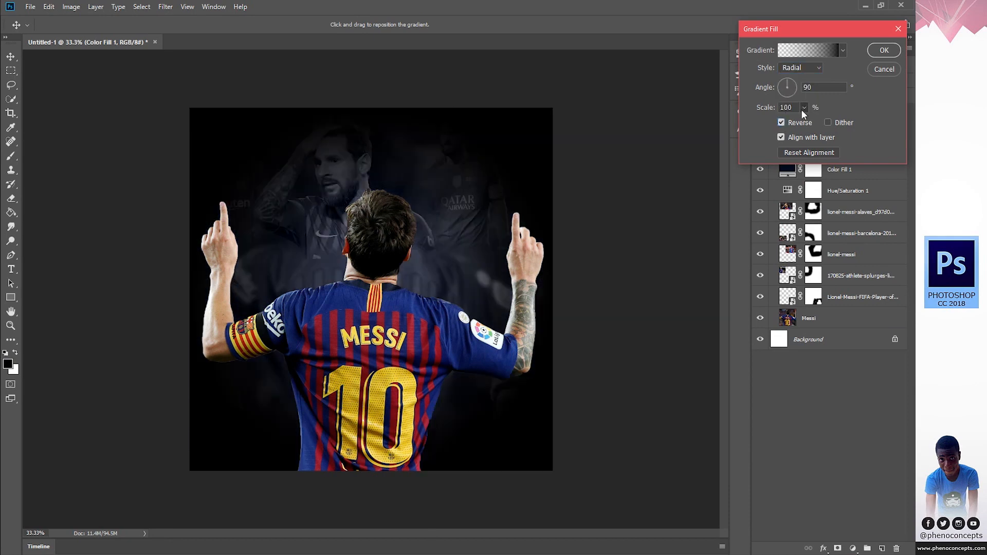
# Set the gradient fill's scale to 500% and apply it.
pyautogui.click(804, 107)
pyautogui.moveTo(823, 122); pyautogui.dragTo(825, 122)
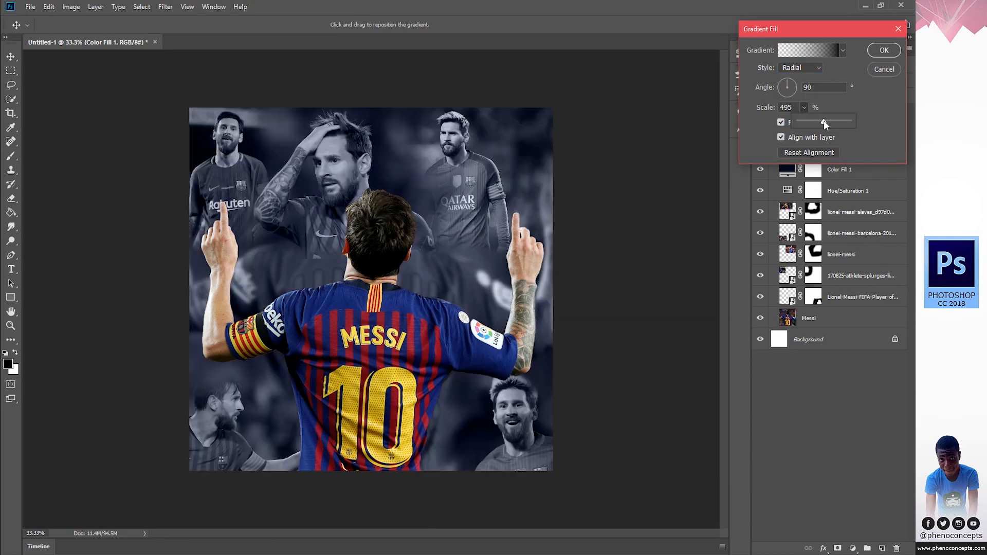
pyautogui.click(794, 106)
pyautogui.write('500')
pyautogui.click(882, 51)
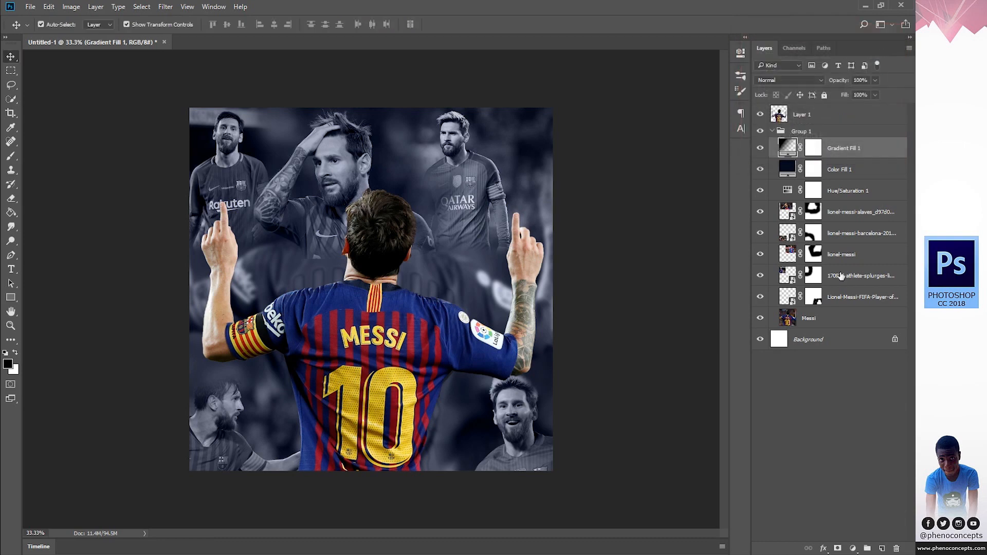
pyautogui.click(834, 447)
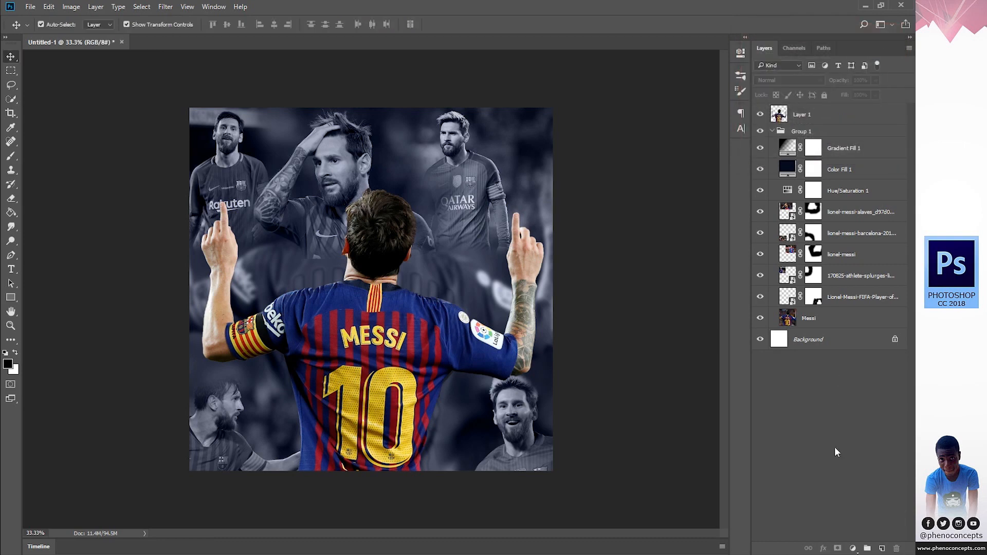
# Collapse Group 1 and compare the composite with Layer 1 hidden and shown.
pyautogui.click(772, 131)
pyautogui.click(759, 115)
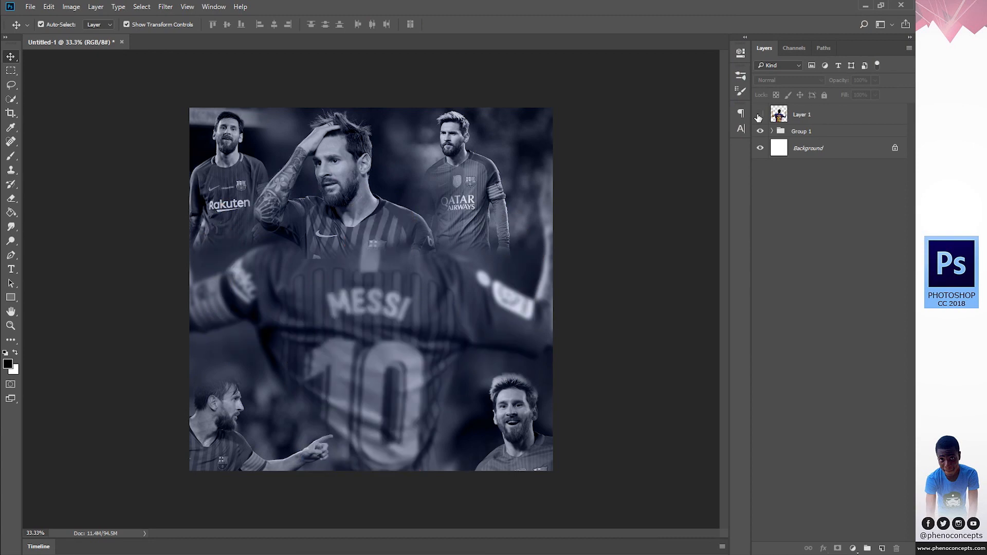
pyautogui.click(759, 115)
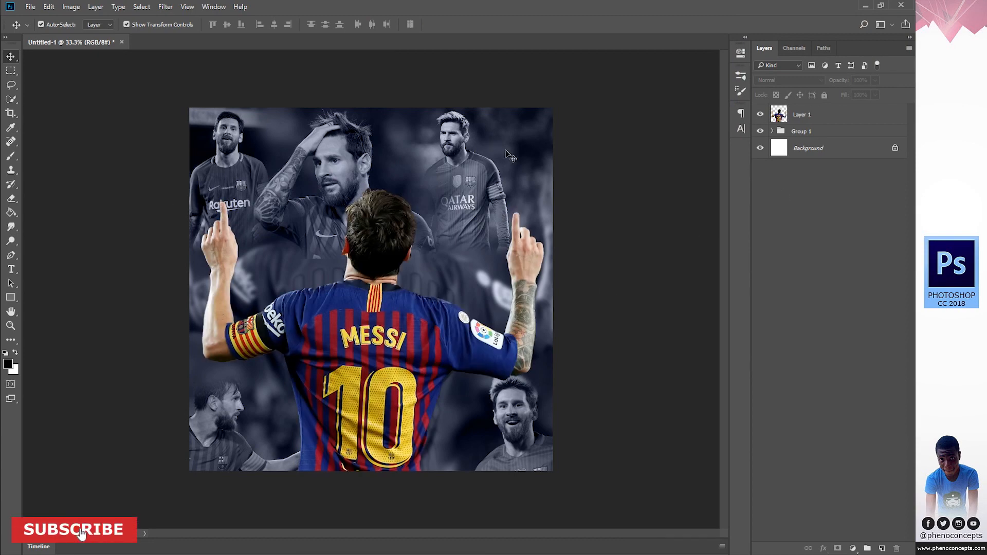
# Create a new group above Layer 1 and name it EFFECTS.
pyautogui.click(794, 113)
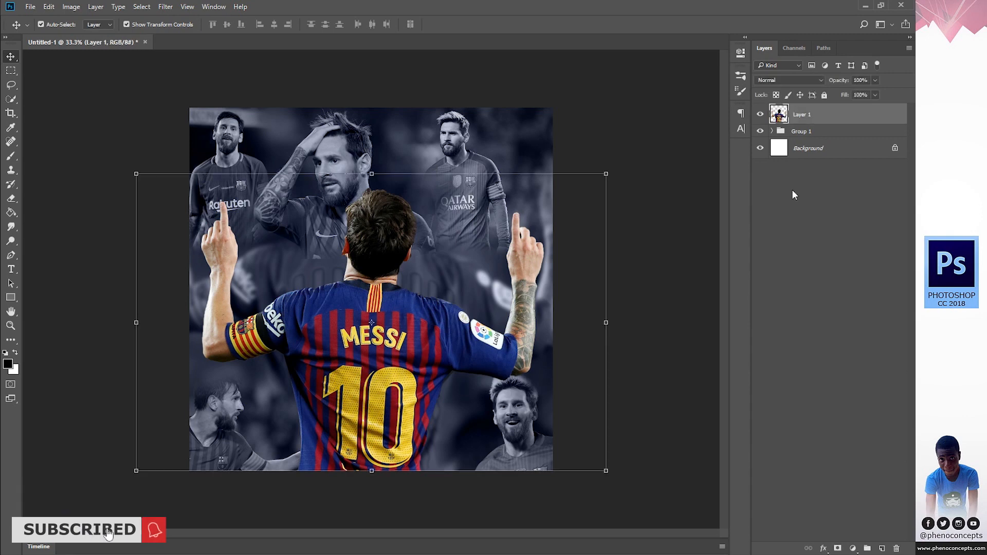
pyautogui.click(867, 548)
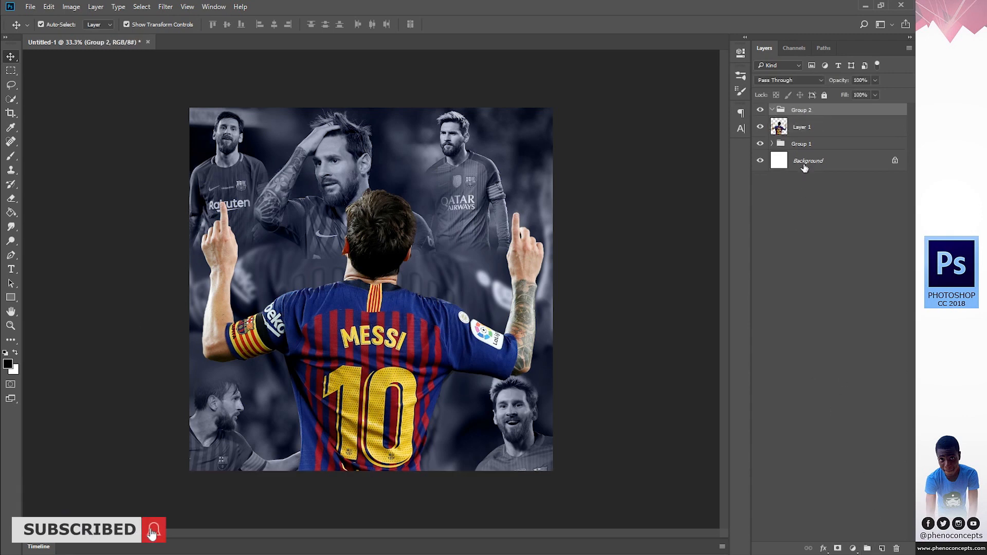
pyautogui.doubleClick(797, 111)
pyautogui.write('EFFECTRS')
pyautogui.press('BackSpace')
pyautogui.press('BackSpace')
pyautogui.write('S')
pyautogui.press('Return')
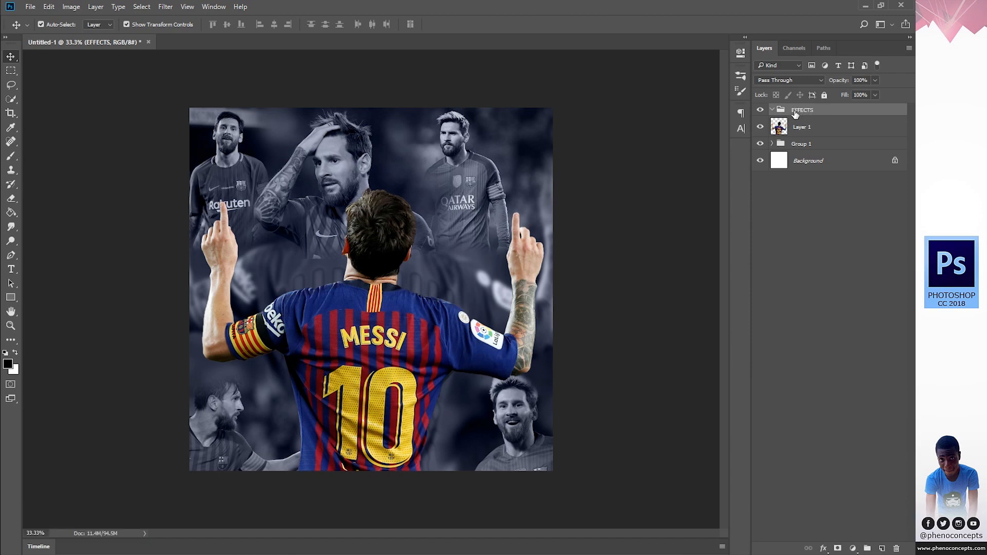
# Add a new layer inside the EFFECTS group and set the Brush's foreground color to dark blue #102262.
pyautogui.click(881, 547)
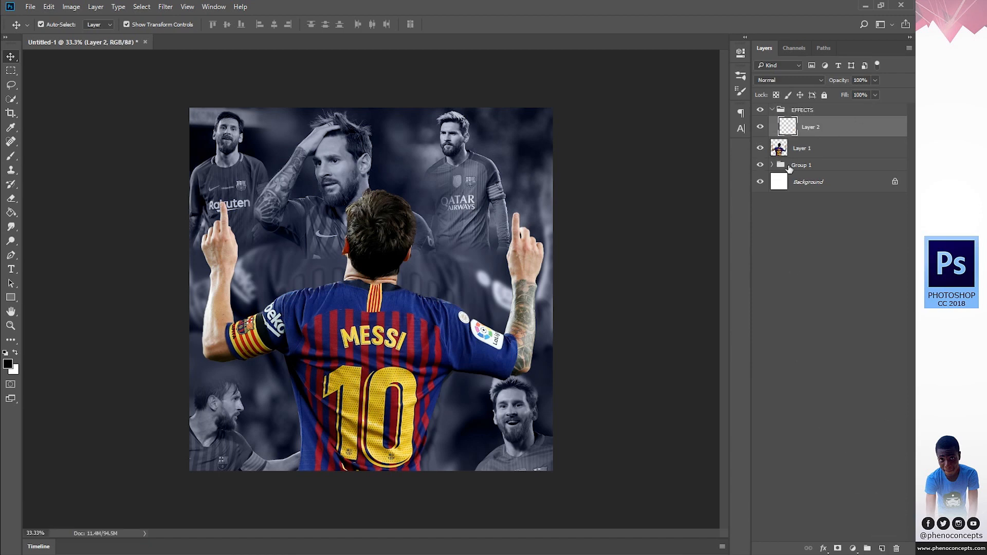
pyautogui.click(12, 158)
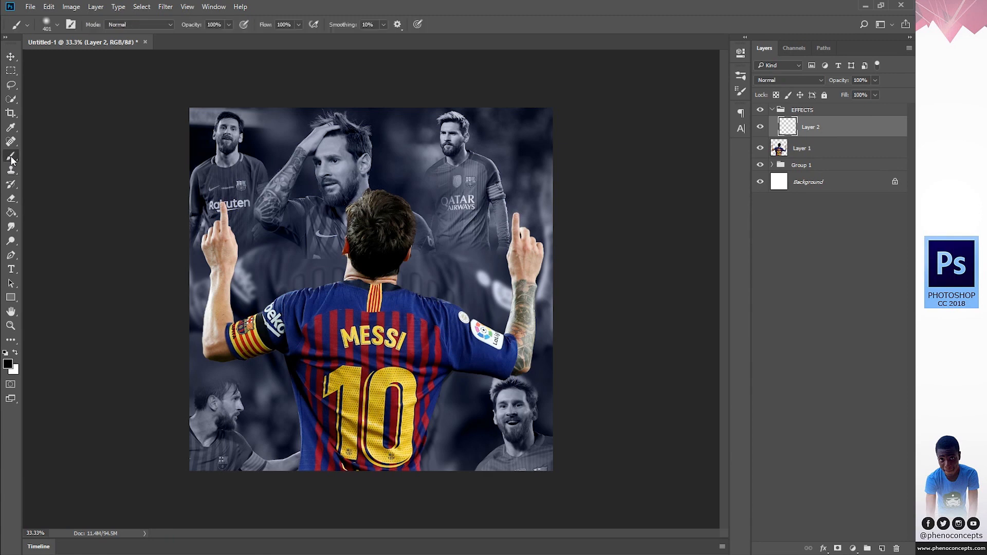
pyautogui.click(9, 366)
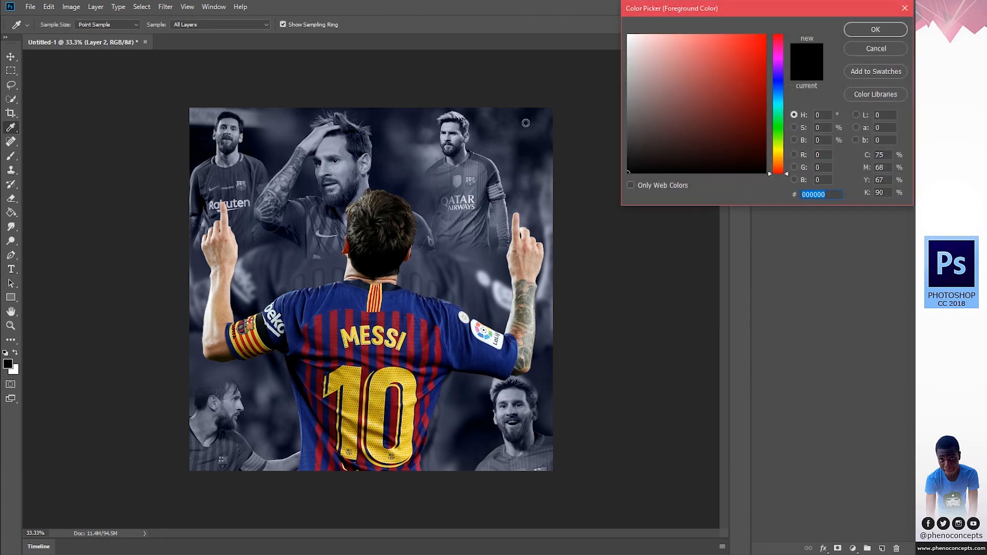
pyautogui.click(727, 123)
pyautogui.click(751, 141)
pyautogui.moveTo(777, 108); pyautogui.dragTo(777, 79)
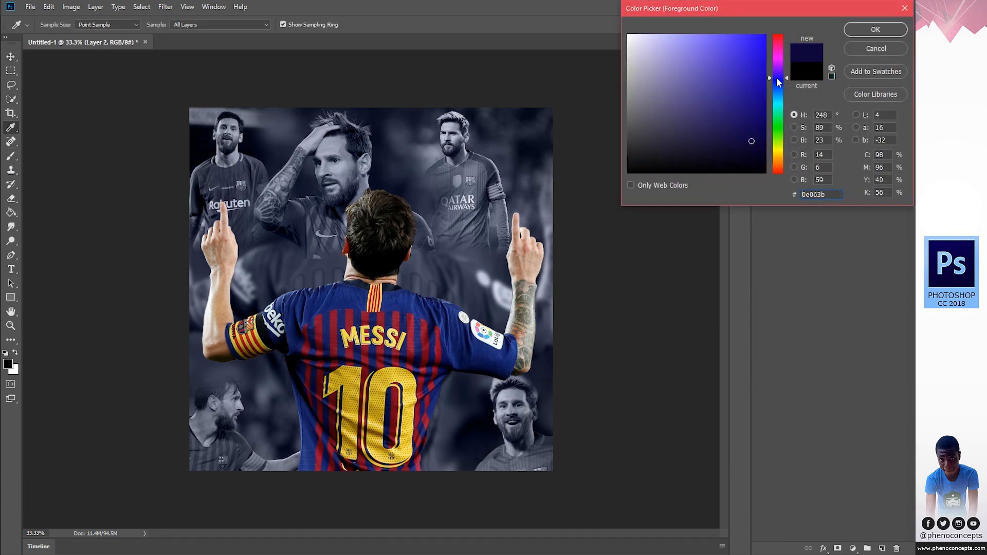
pyautogui.click(753, 142)
pyautogui.click(486, 357)
pyautogui.click(855, 31)
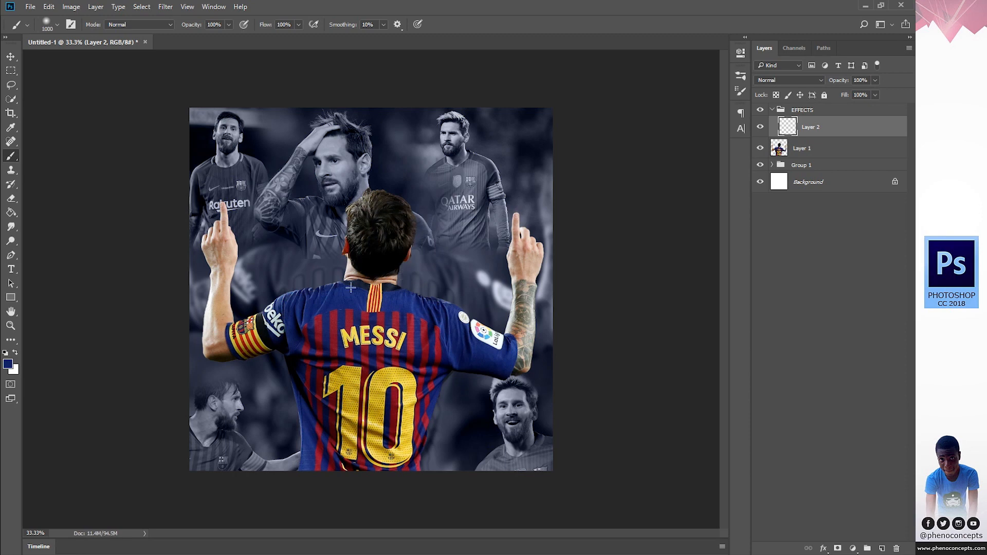
# Paint one soft 1000 px blue dab over the rear-view player's neck and set the layer's blend mode to Screen.
pyautogui.click(369, 284)
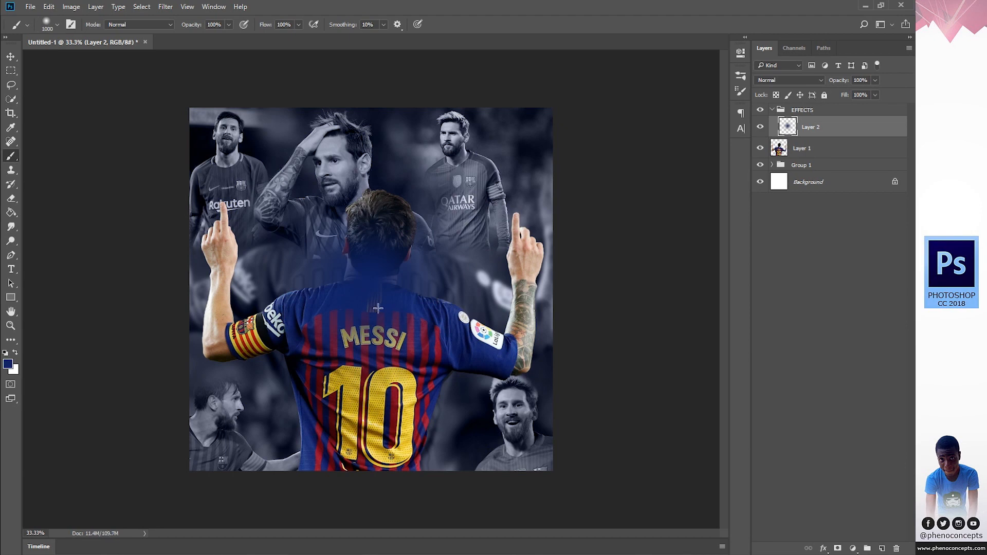
pyautogui.click(774, 81)
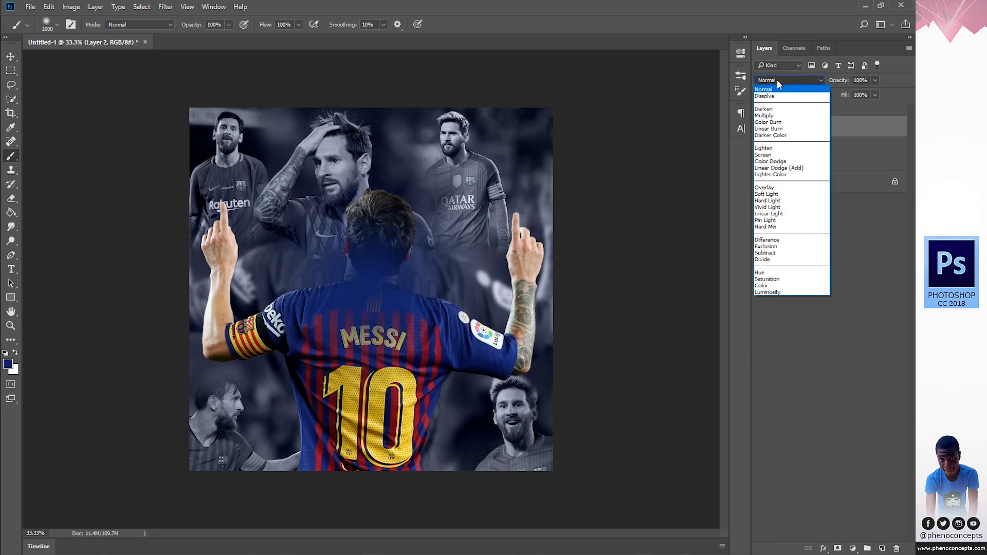
pyautogui.click(768, 155)
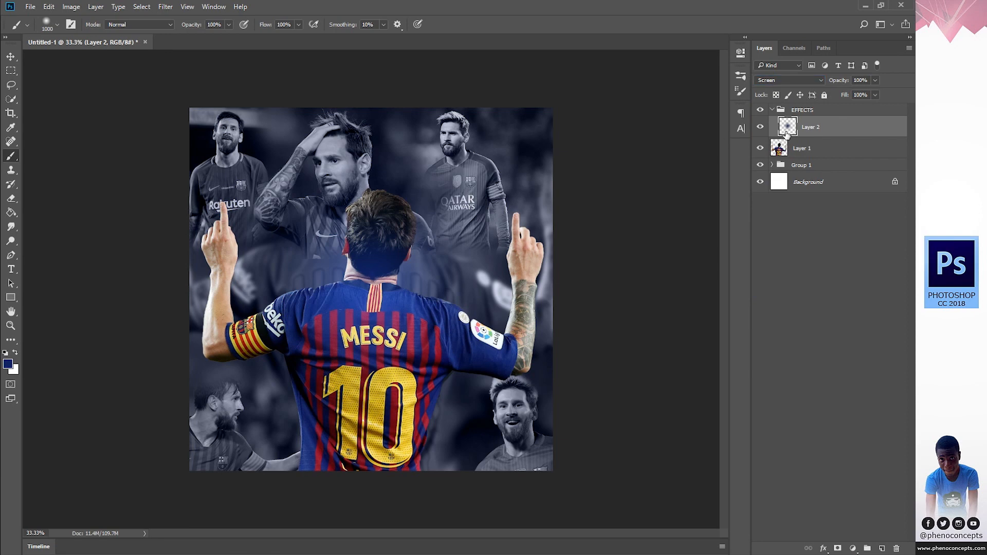
pyautogui.click(760, 130)
pyautogui.click(760, 129)
# Move the blue glow sideways so it sits just right of the rear-view player's neck.
pyautogui.click(11, 61)
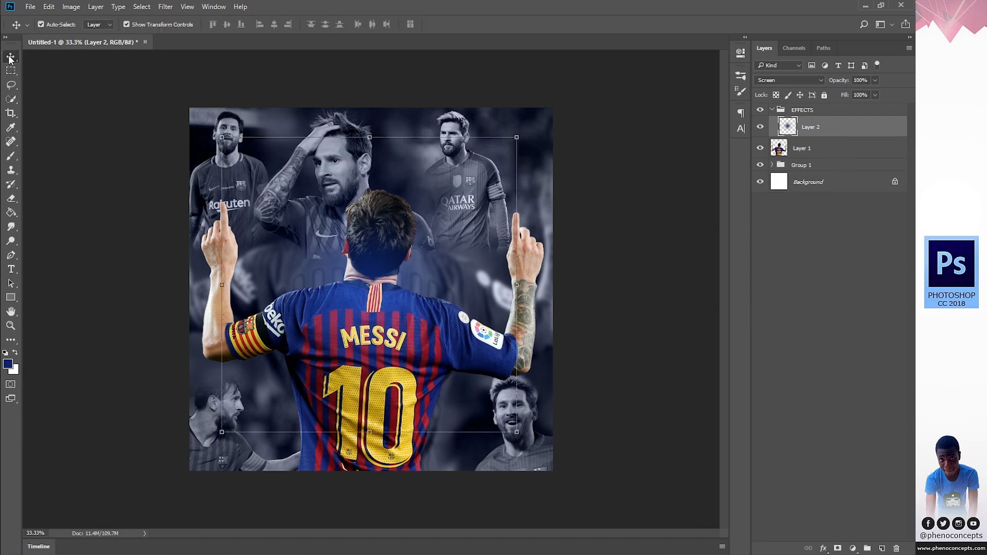
pyautogui.moveTo(410, 290); pyautogui.dragTo(433, 297)
pyautogui.press('ctrl')
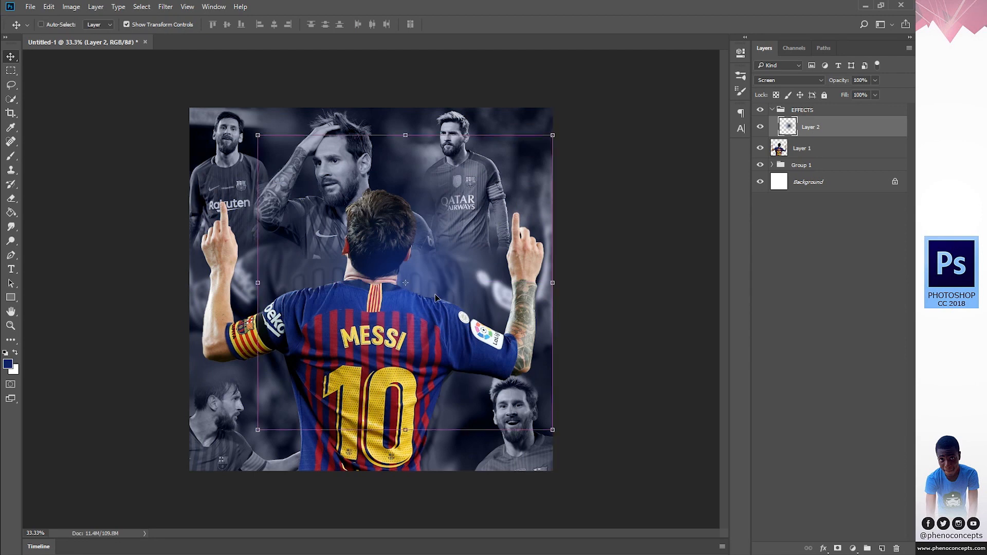
# Duplicate the blue glow, move the copy over the lower-left player photo and enlarge it to about 172%.
pyautogui.hotkey('ctrl', 'j')
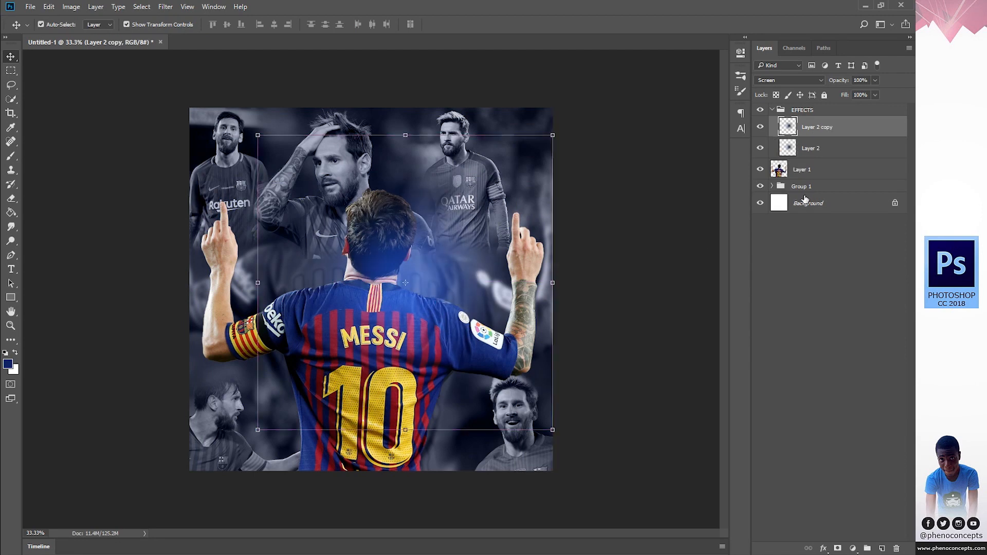
pyautogui.hotkey('ctrl', 'z')
pyautogui.moveTo(833, 132); pyautogui.dragTo(884, 548)
pyautogui.moveTo(434, 278); pyautogui.dragTo(304, 365)
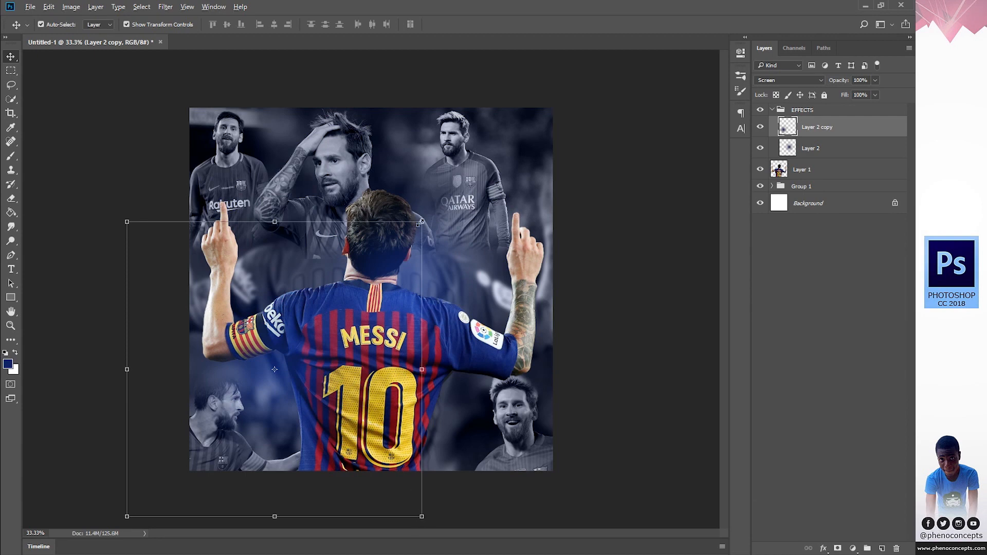
pyautogui.moveTo(421, 223); pyautogui.dragTo(555, 110)
pyautogui.moveTo(350, 323); pyautogui.dragTo(287, 395)
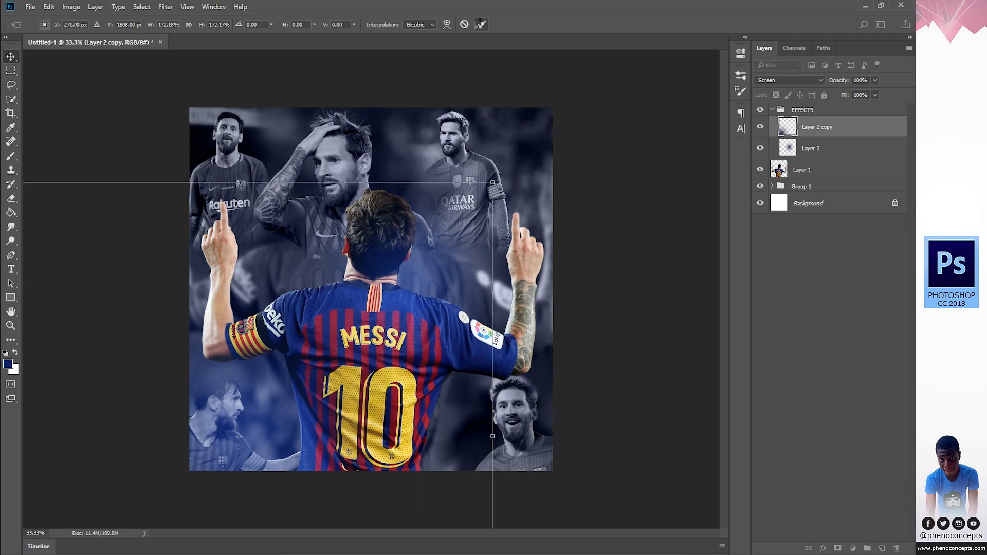
pyautogui.click(481, 24)
# Duplicate the lower-left glow, move the copy to the canvas's lower-right corner and shrink it to about half size.
pyautogui.hotkey('ctrl', 'j')
pyautogui.moveTo(260, 404); pyautogui.dragTo(524, 451)
pyautogui.hotkey('ctrl', 't')
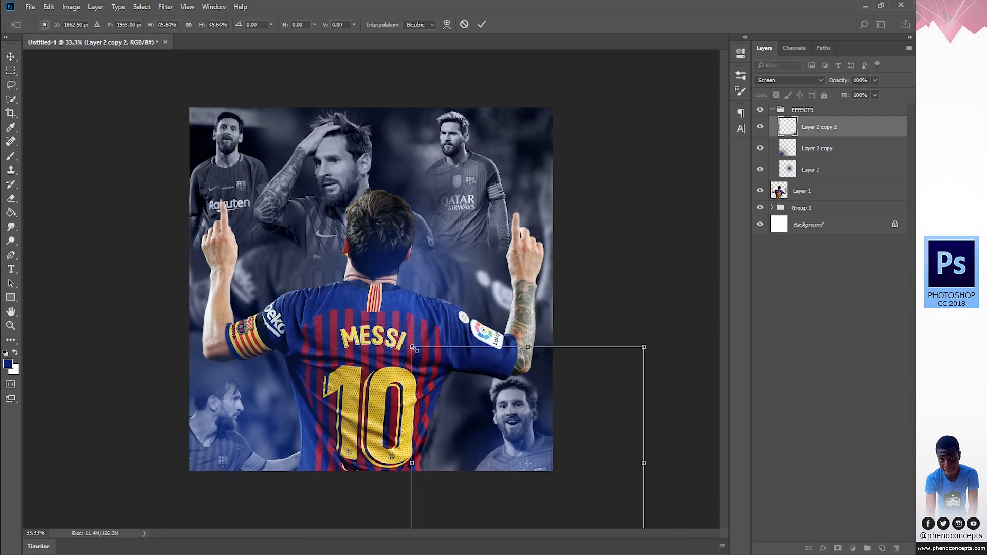
pyautogui.moveTo(411, 346); pyautogui.dragTo(397, 323)
pyautogui.click(485, 28)
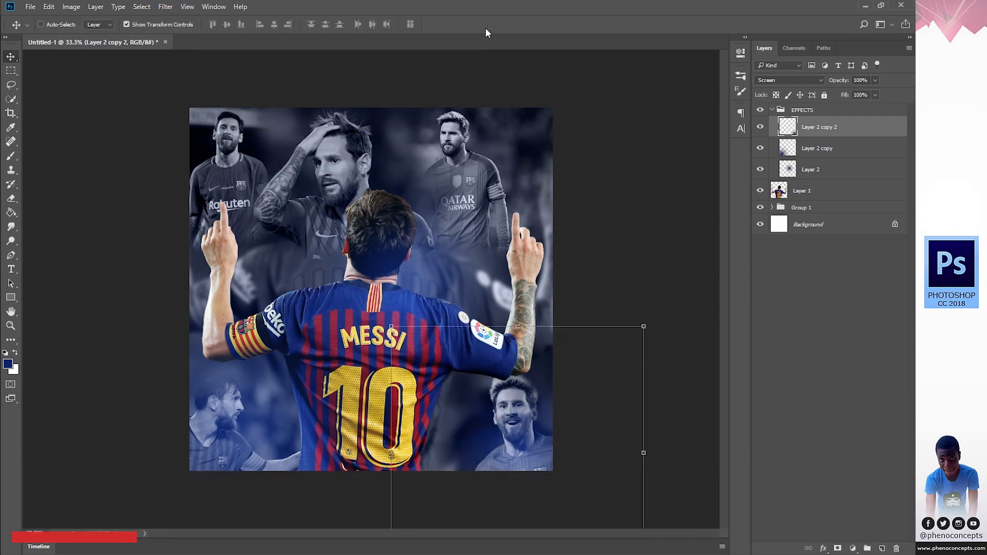
# Duplicate the lower-right glow, move the copy to the canvas's upper-left corner and enlarge it to about 340%.
pyautogui.hotkey('ctrl', 'j')
pyautogui.moveTo(520, 426); pyautogui.dragTo(199, 97)
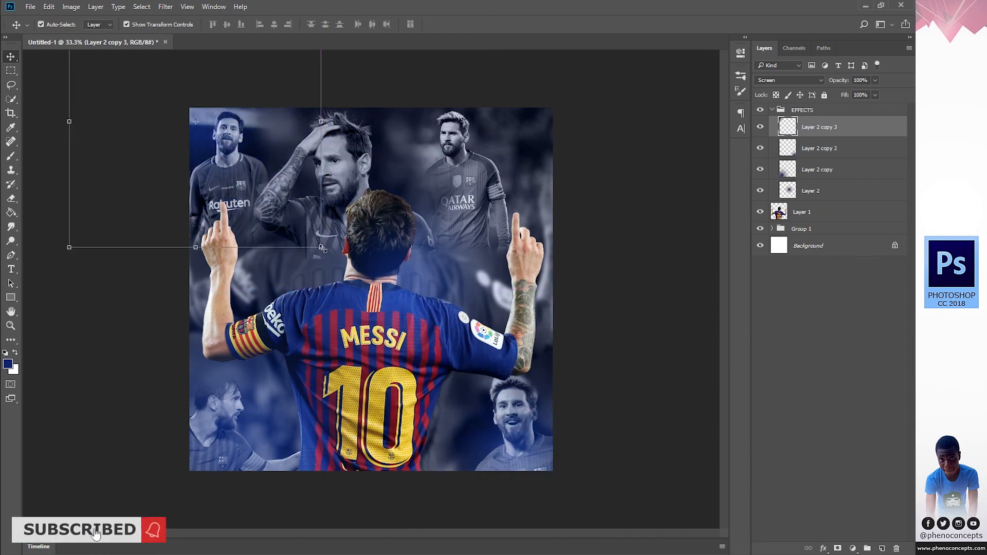
pyautogui.hotkey('ctrl', 't')
pyautogui.moveTo(426, 309); pyautogui.dragTo(722, 442)
pyautogui.moveTo(514, 359); pyautogui.dragTo(287, 218)
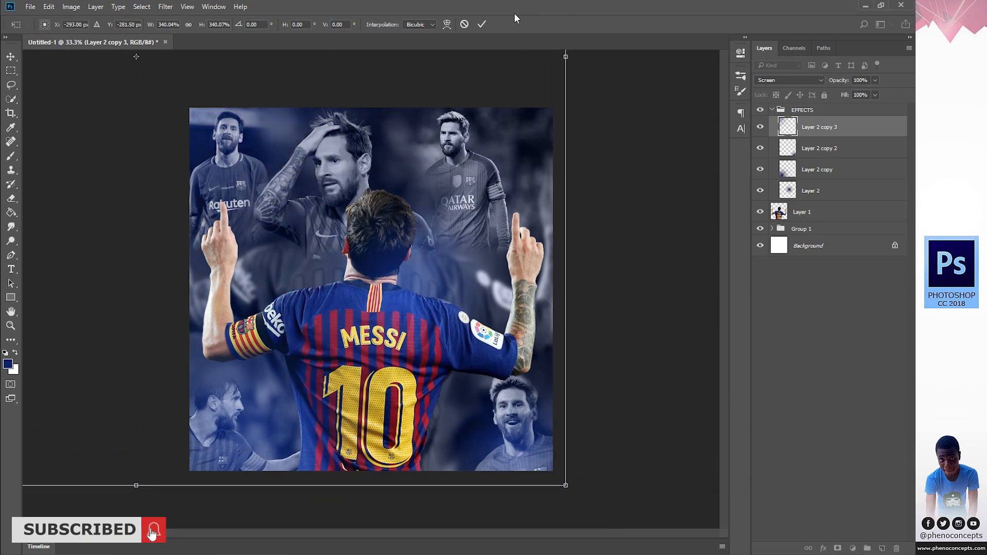
pyautogui.click(481, 25)
pyautogui.click(839, 404)
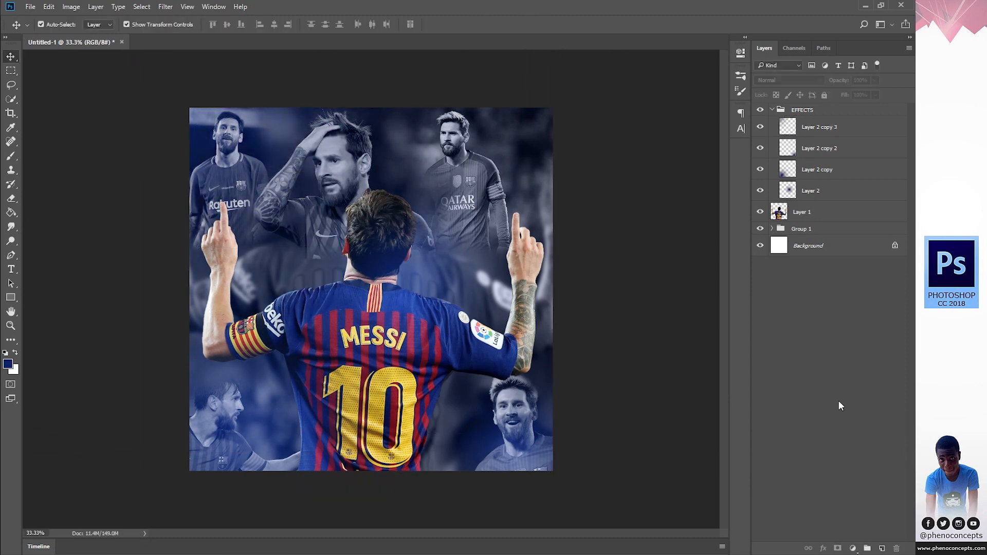
# Add a new layer at the top of the EFFECTS group and set the foreground color to dark red.
pyautogui.click(882, 548)
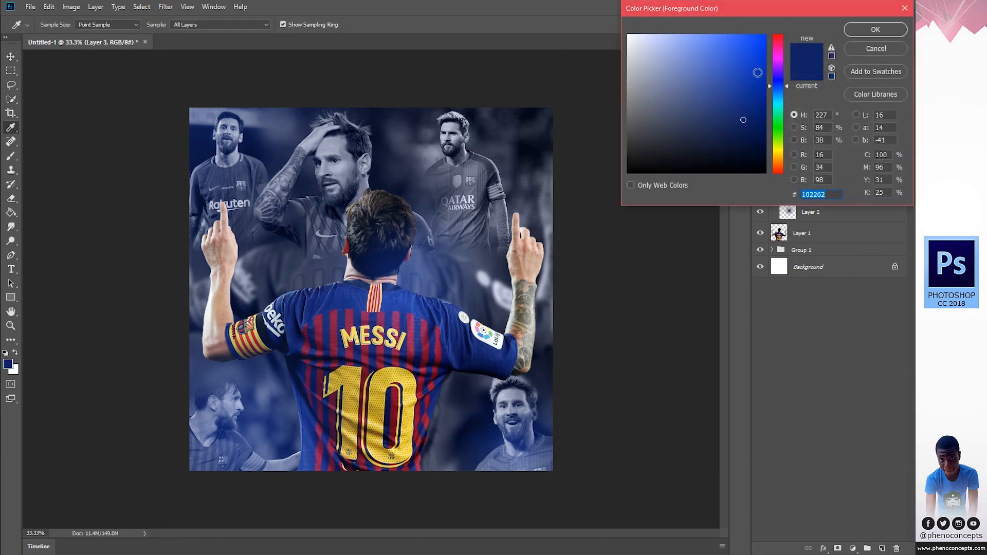
pyautogui.moveTo(779, 86); pyautogui.dragTo(782, 5)
pyautogui.click(873, 31)
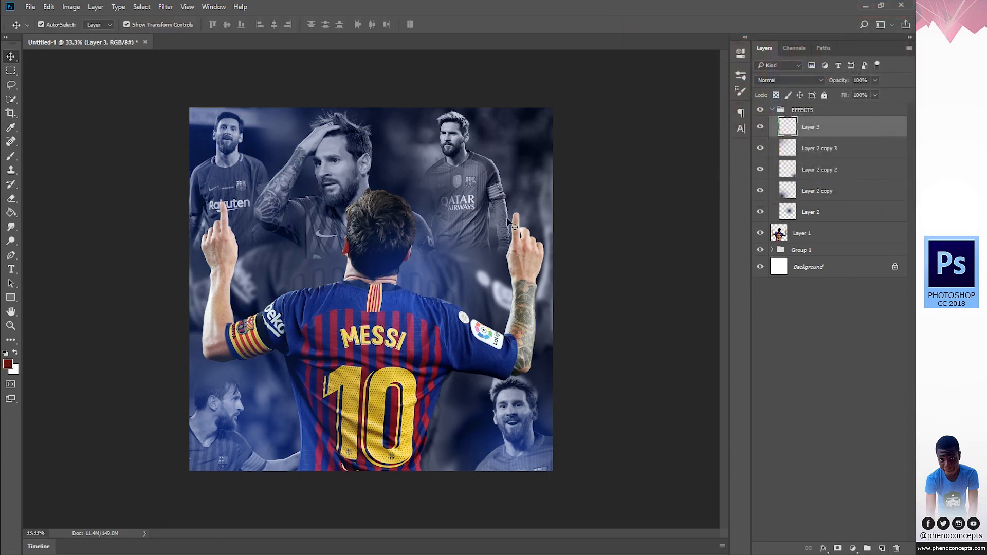
# Try a soft 1000 px red glow beside the upper-right player in Screen mode and discard its layer.
pyautogui.press('b')
pyautogui.click(437, 177)
pyautogui.click(796, 79)
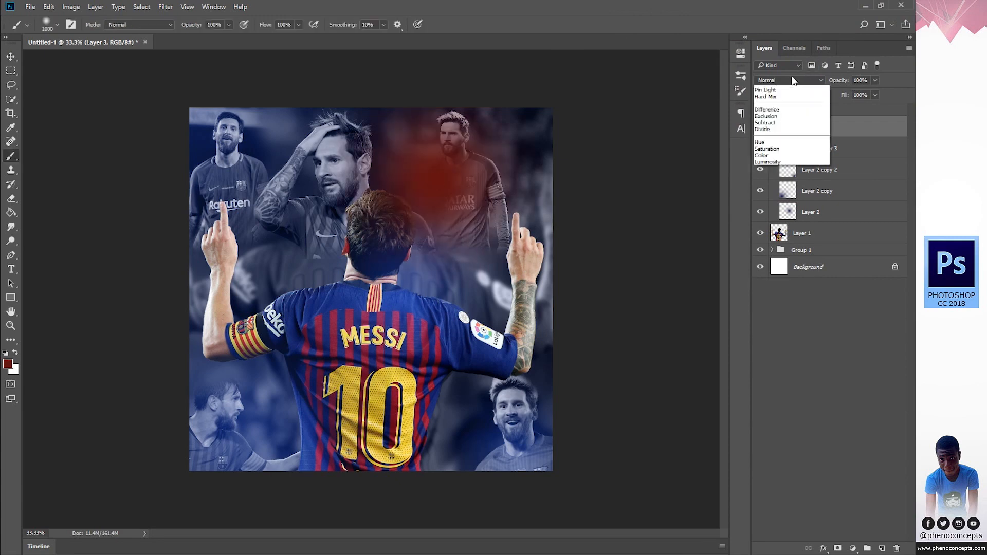
pyautogui.click(774, 76)
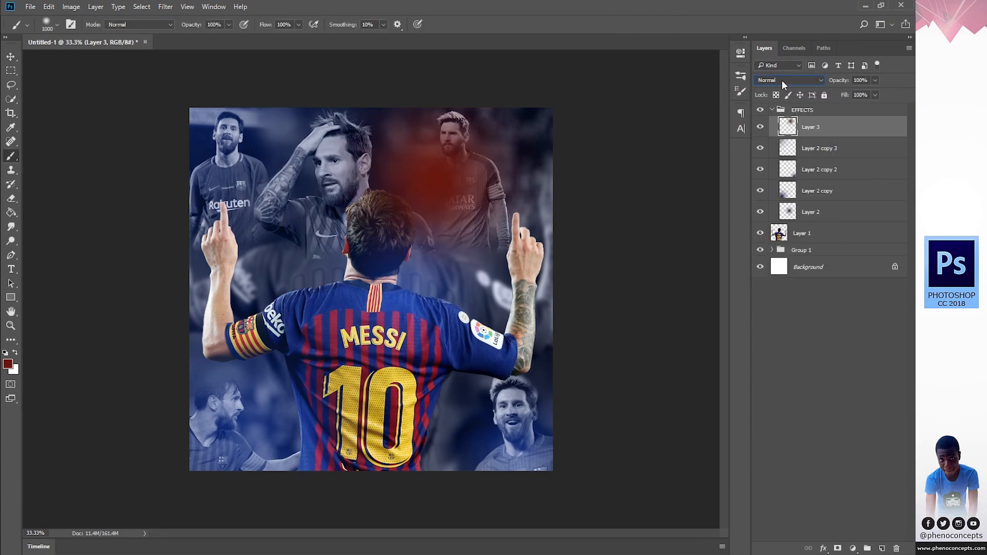
pyautogui.click(781, 79)
pyautogui.click(777, 155)
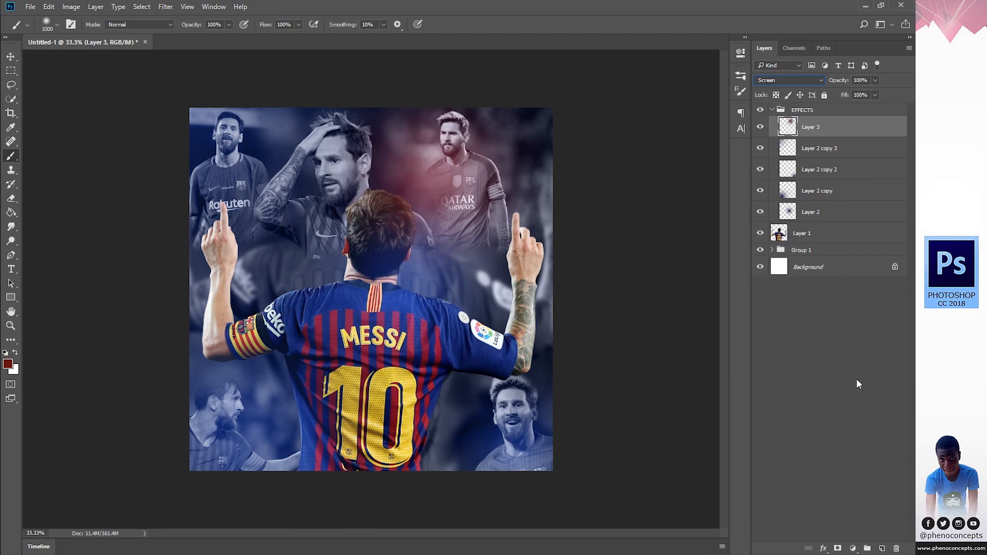
pyautogui.hotkey('ctrl', 'z')
pyautogui.press('Delete')
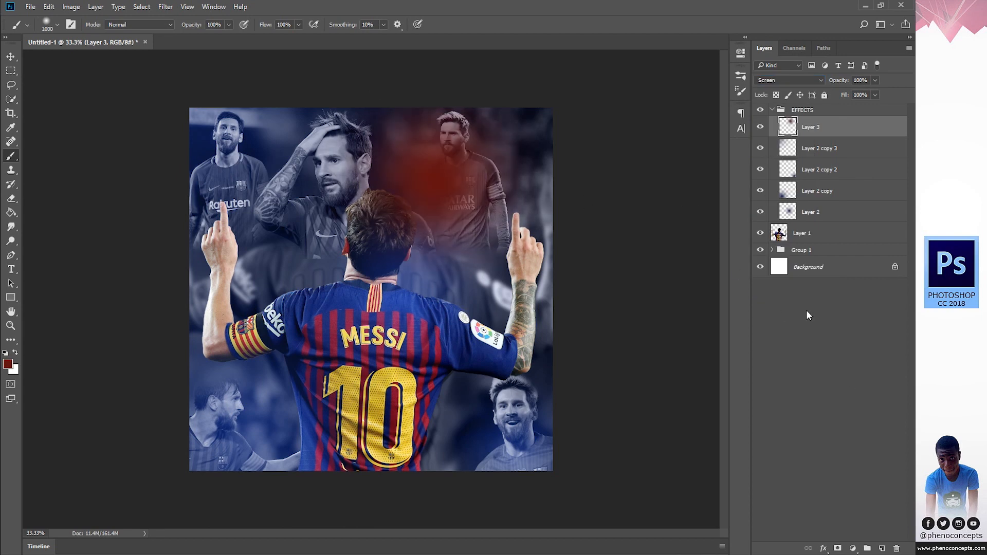
# Paint one soft 1000 px red dab over the player's neck on a new EFFECTS layer and set it to Screen.
pyautogui.click(881, 548)
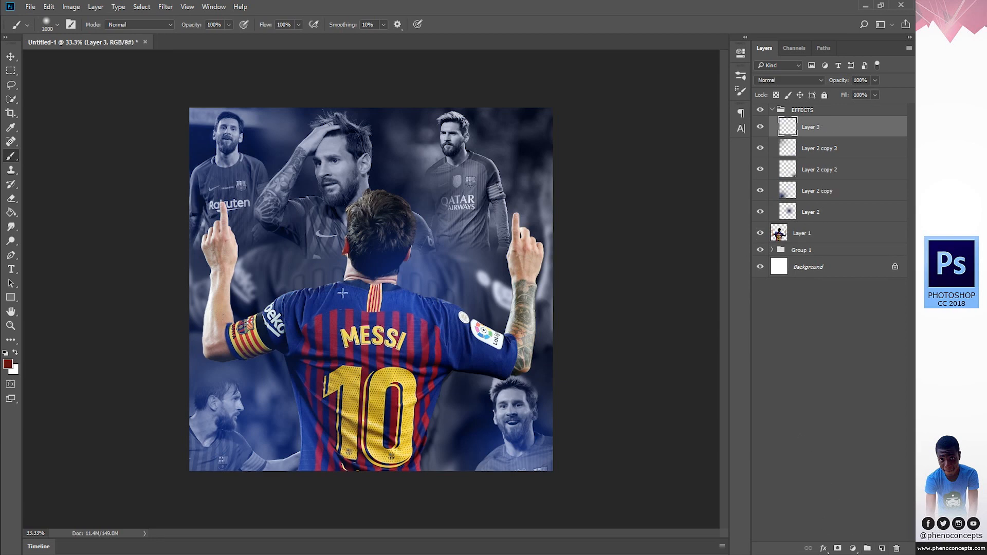
pyautogui.click(378, 288)
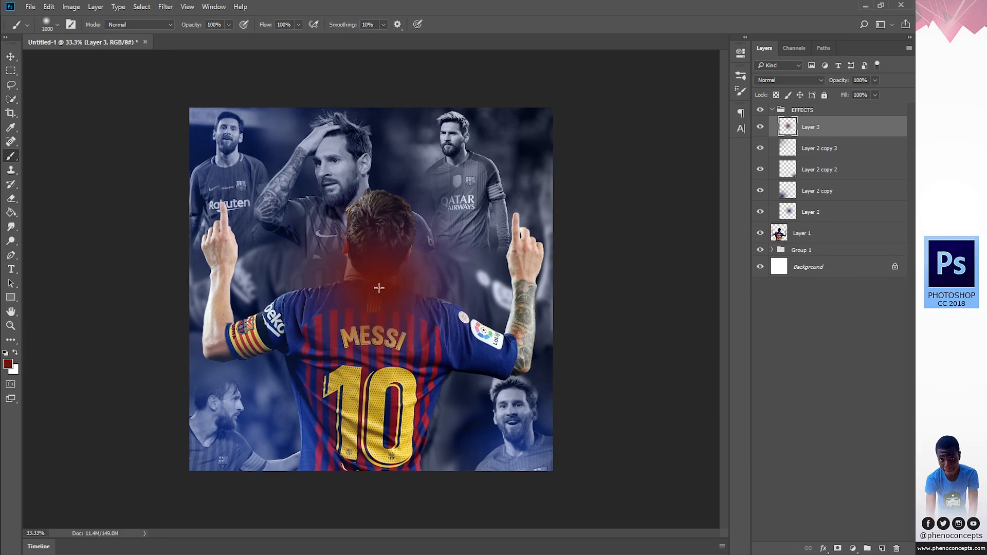
pyautogui.click(789, 80)
pyautogui.click(766, 155)
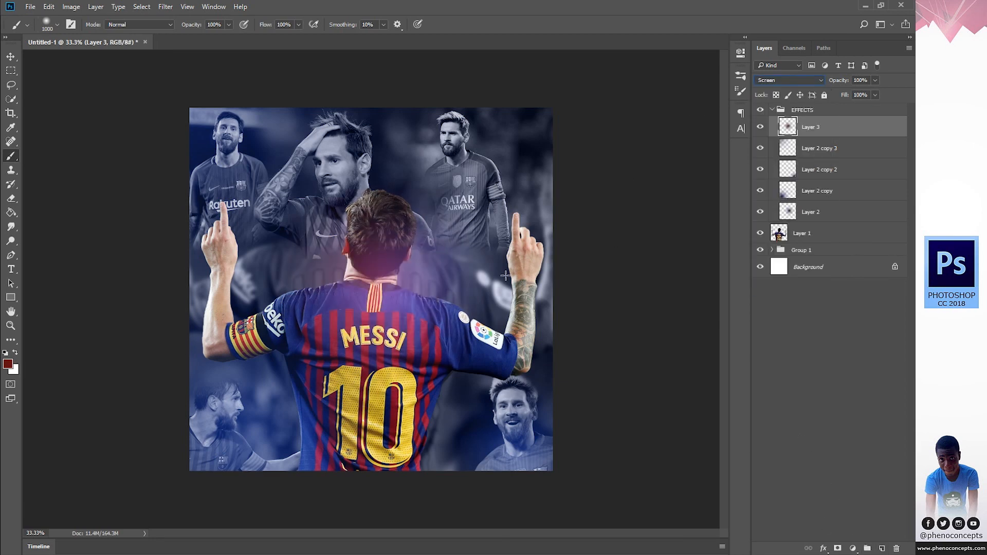
# Enlarge the red glow, move it into the canvas's upper-right corner, and collapse the EFFECTS group.
pyautogui.hotkey('ctrl', 't')
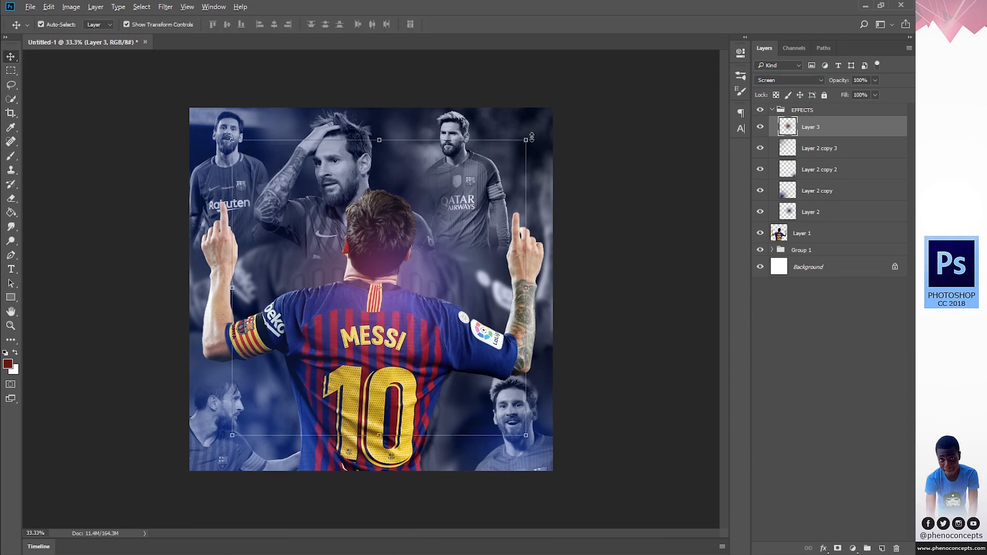
pyautogui.moveTo(535, 132); pyautogui.dragTo(626, 52)
pyautogui.moveTo(401, 324); pyautogui.dragTo(533, 163)
pyautogui.moveTo(278, 369); pyautogui.dragTo(171, 476)
pyautogui.moveTo(475, 238); pyautogui.dragTo(519, 175)
pyautogui.press('Return')
pyautogui.click(822, 328)
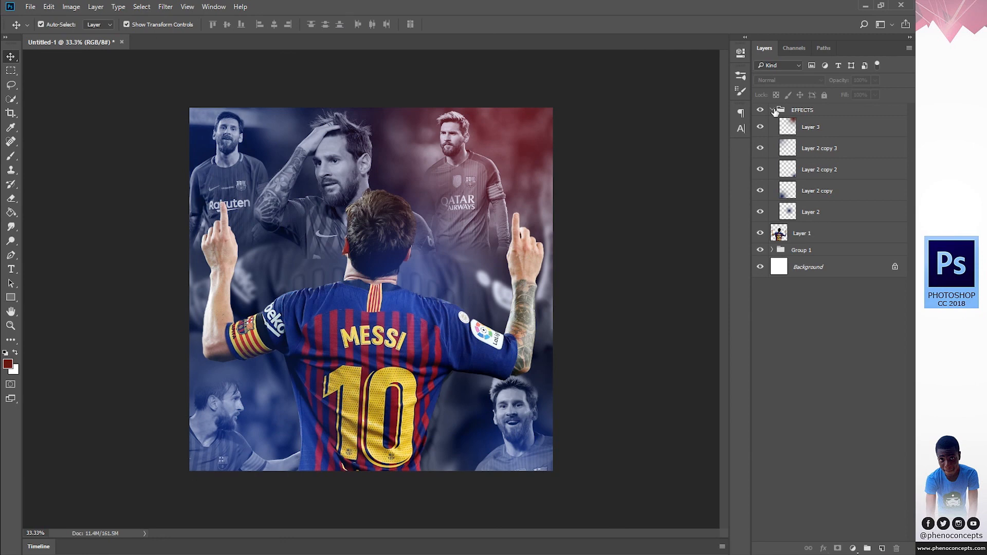
pyautogui.click(773, 111)
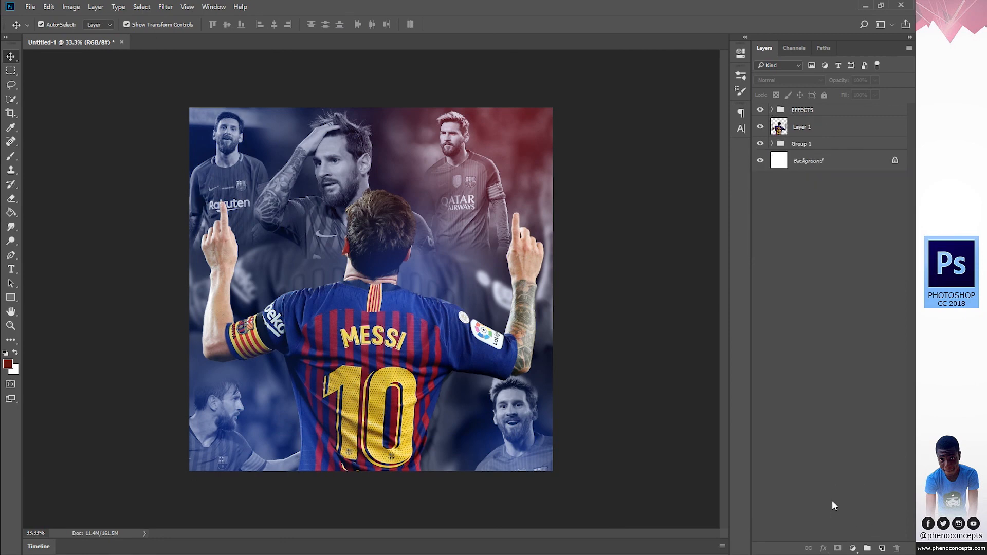